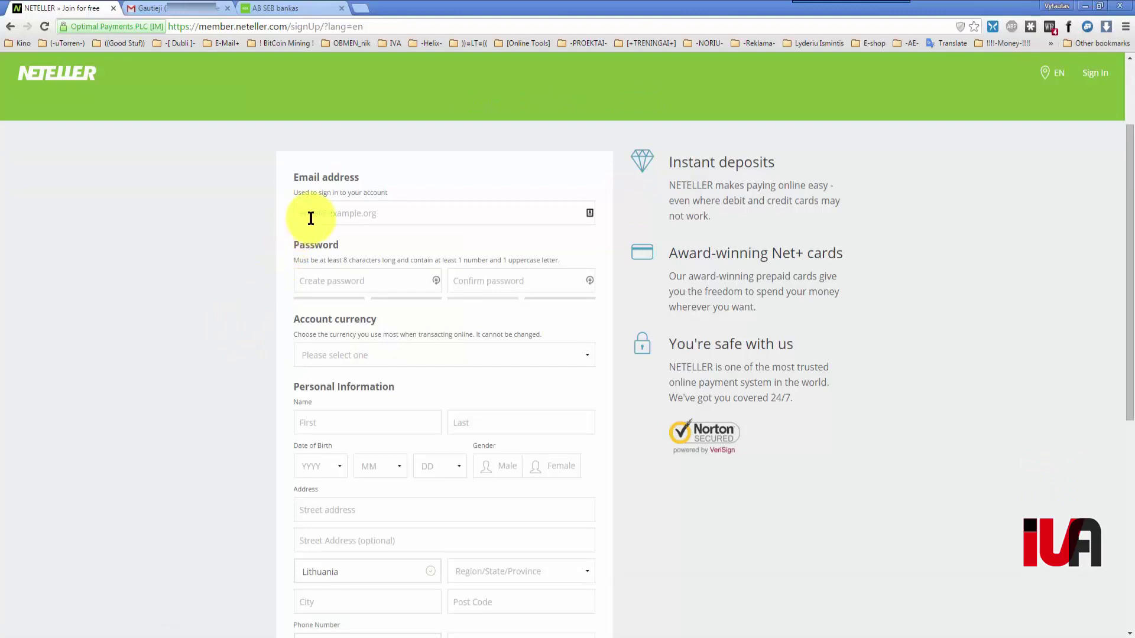
Enter the Gmail address as the sign-in e-mail and type a new account password
click(310, 219)
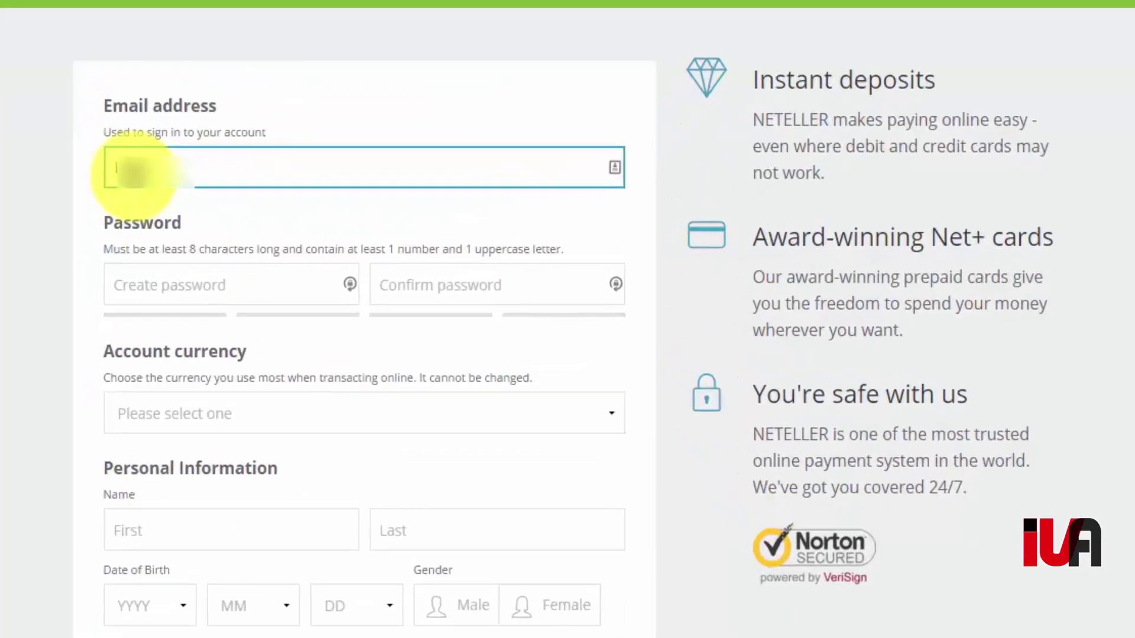
text(??)
text(@gmai)
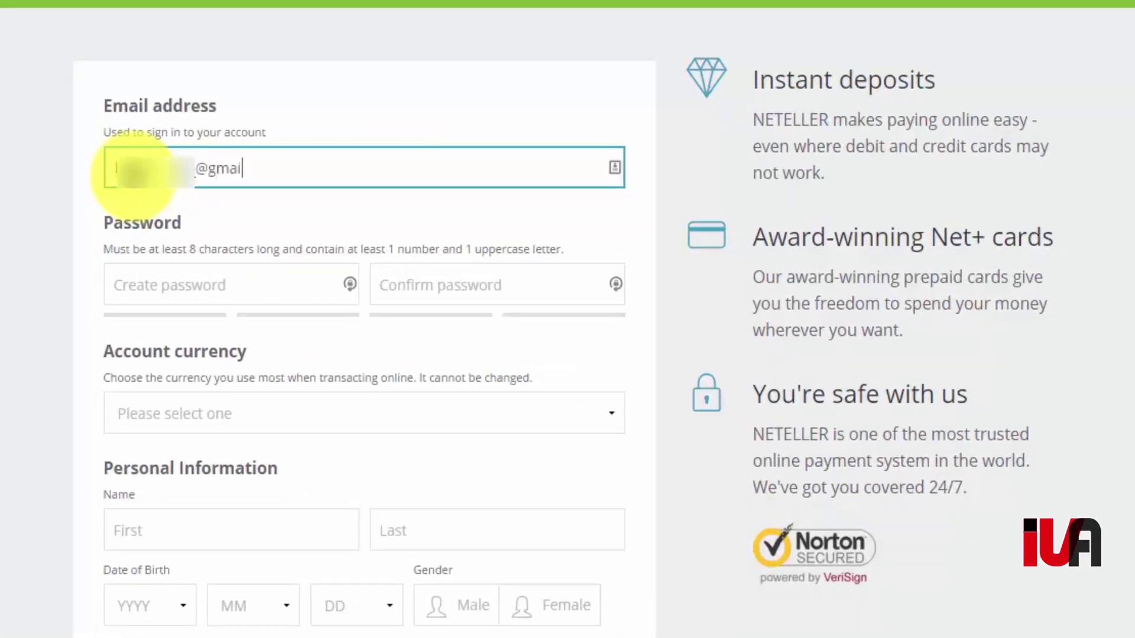
text(l.com)
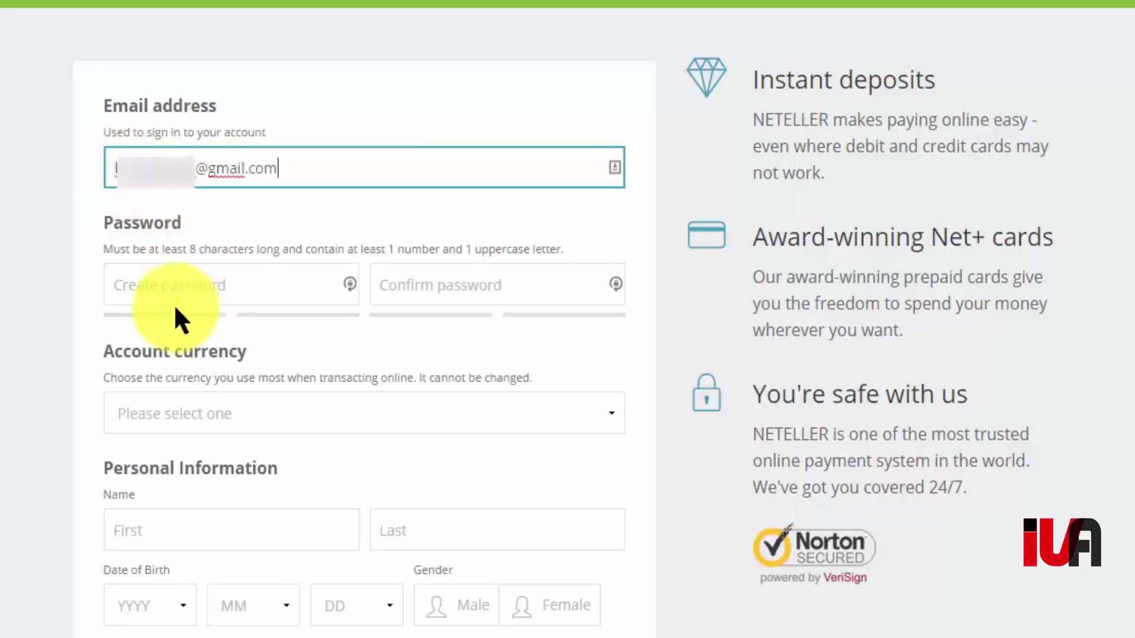
click(173, 292)
text(?)
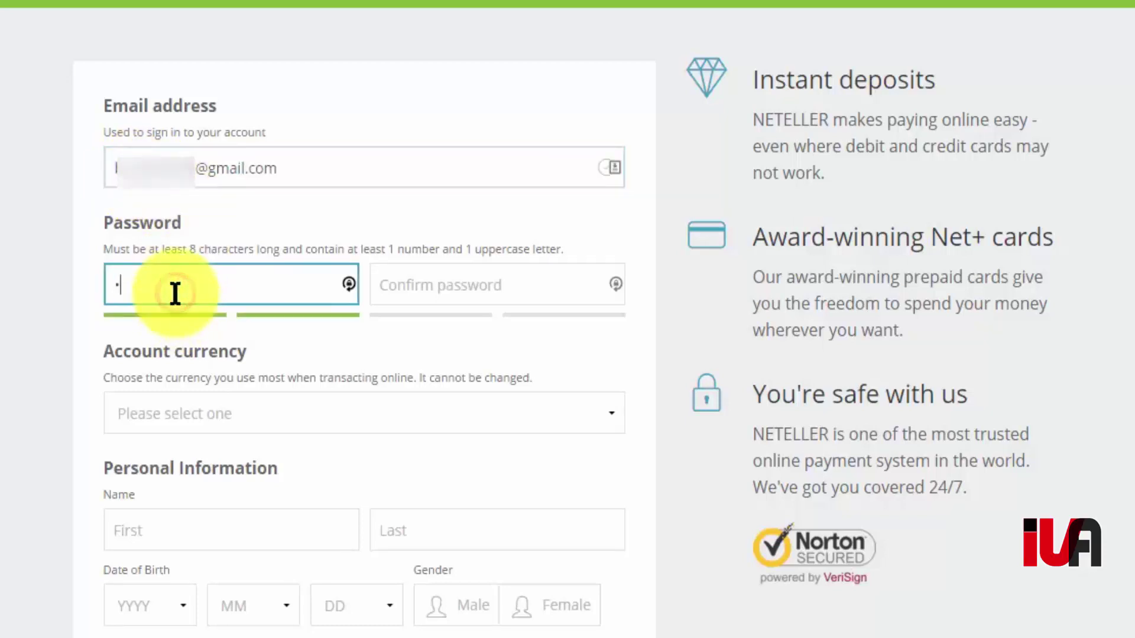
text(???????)
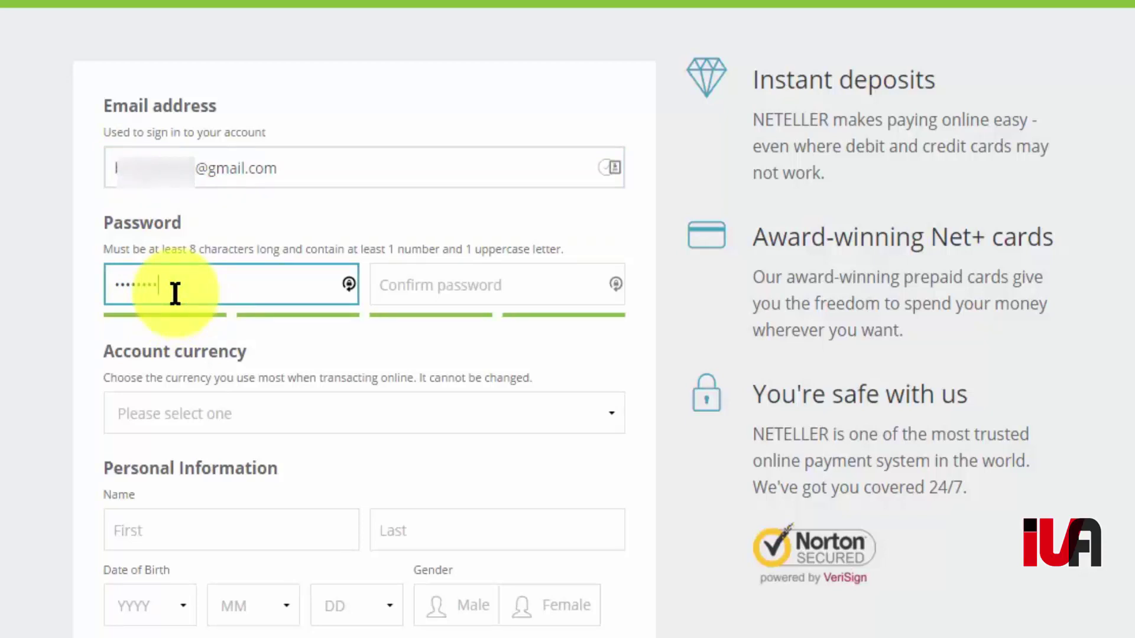
text(??)
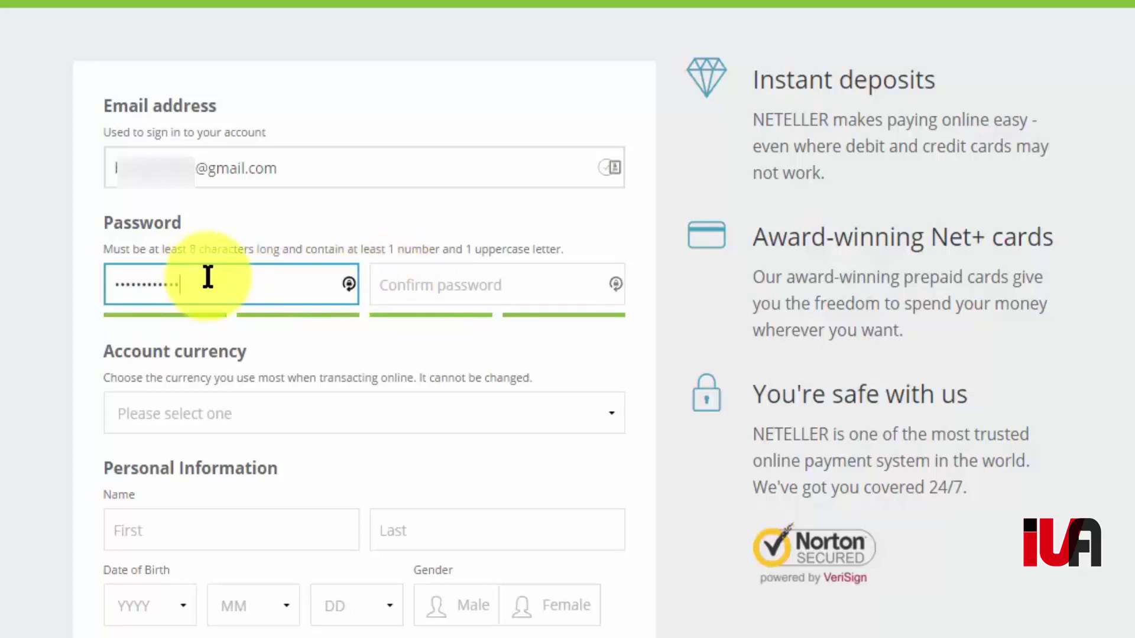
Enter the same password again in the Confirm password field
click(387, 286)
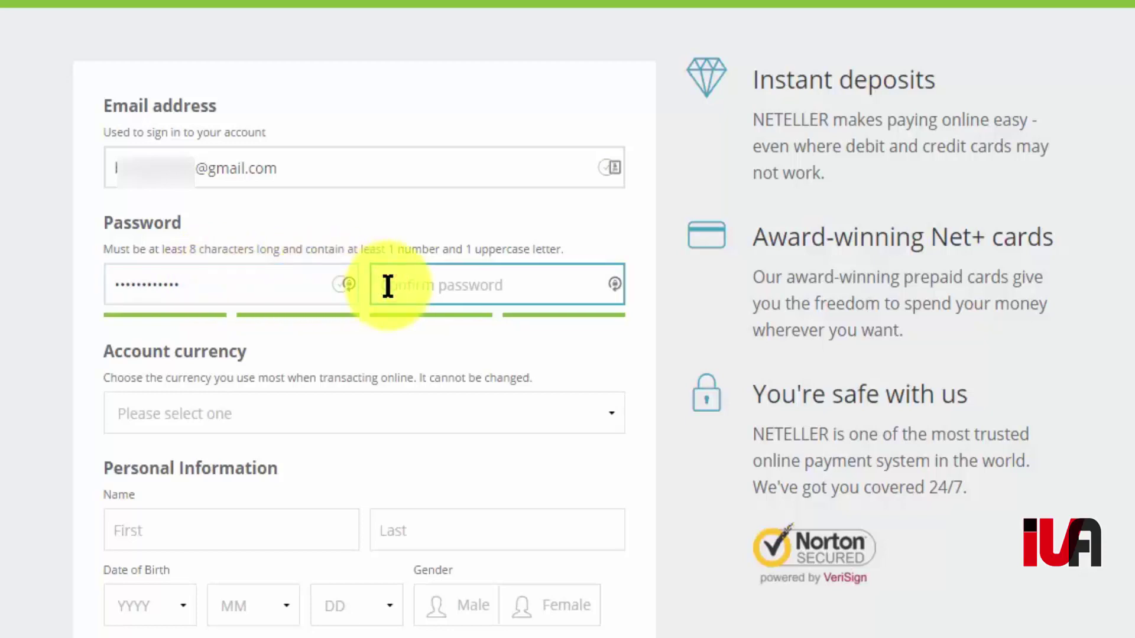
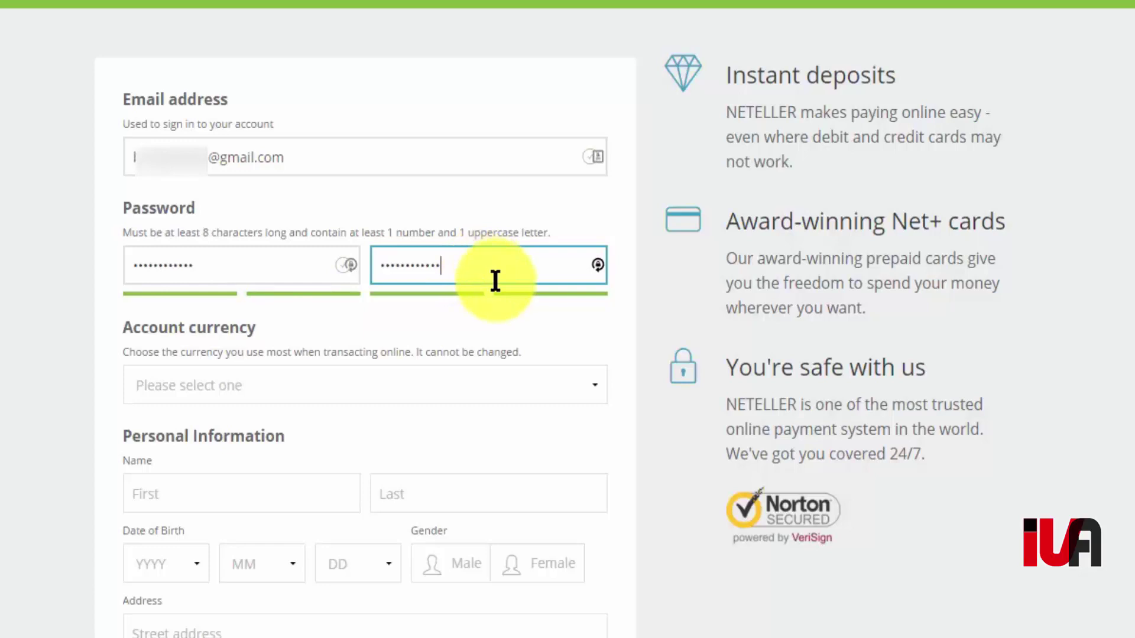
click(416, 398)
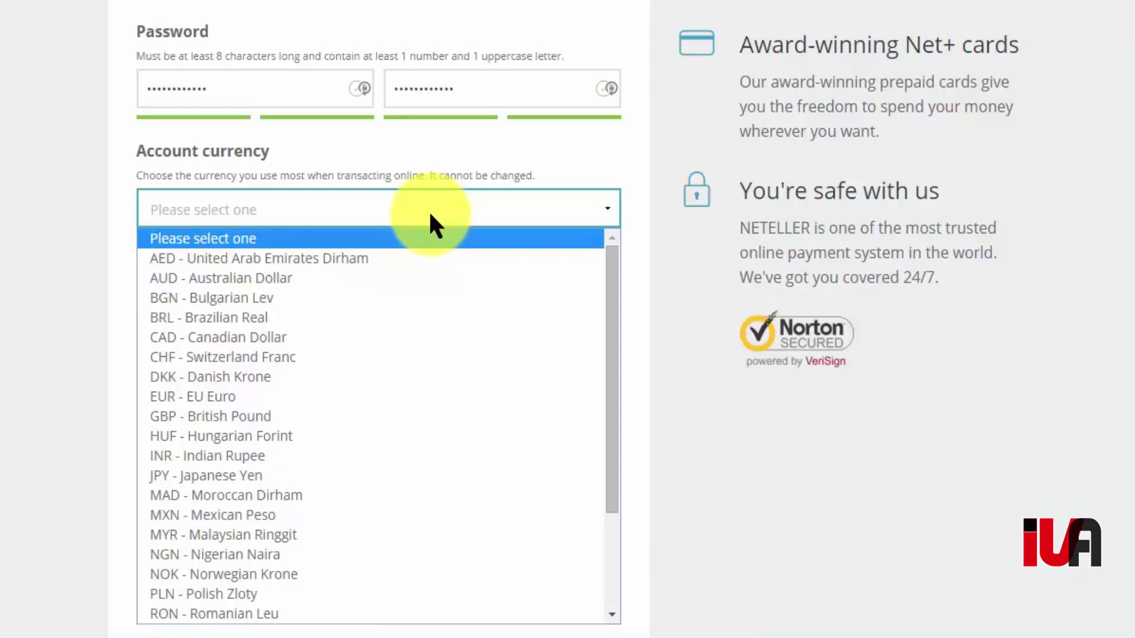
Choose USD - US Dollar from the bottom of the Account currency list
scroll(430, 214, down, 2)
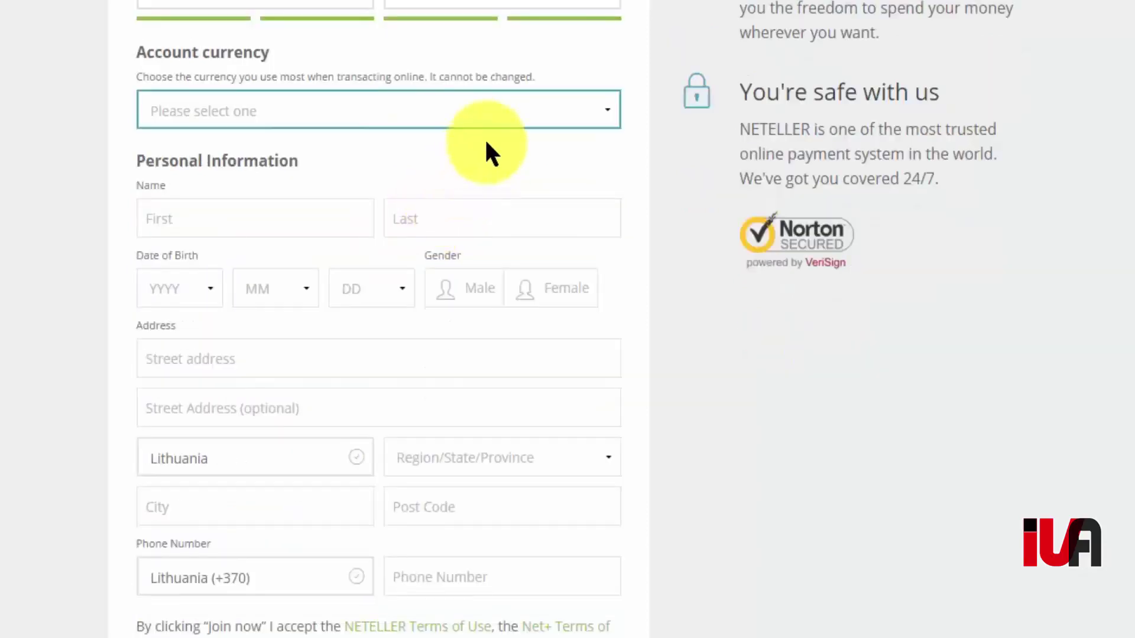
click(556, 122)
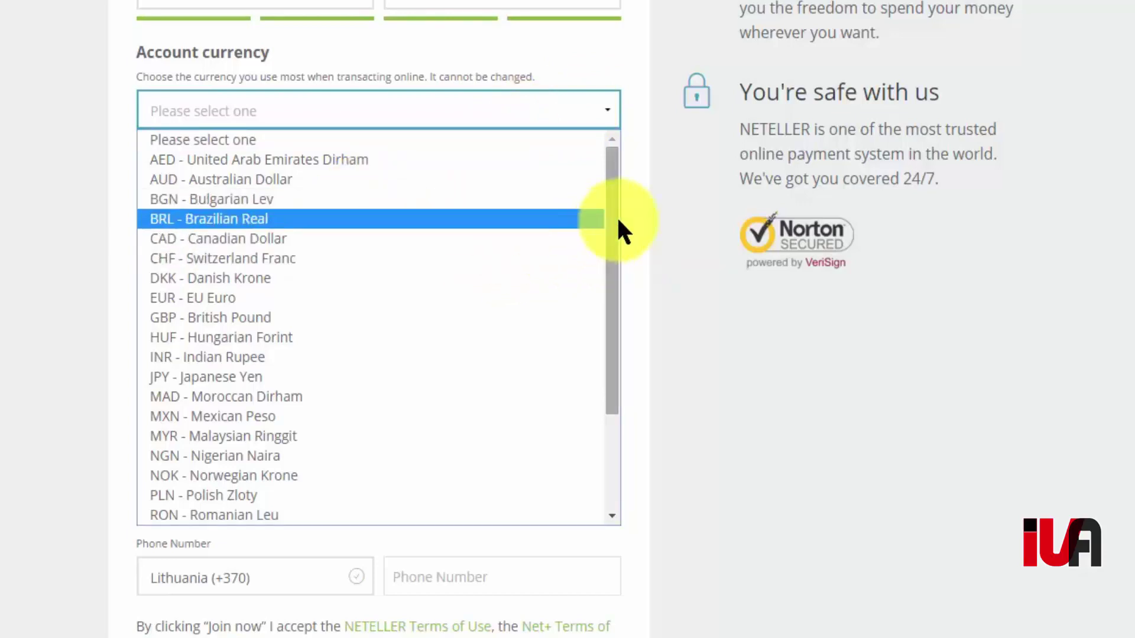
drag(611, 221, 626, 354)
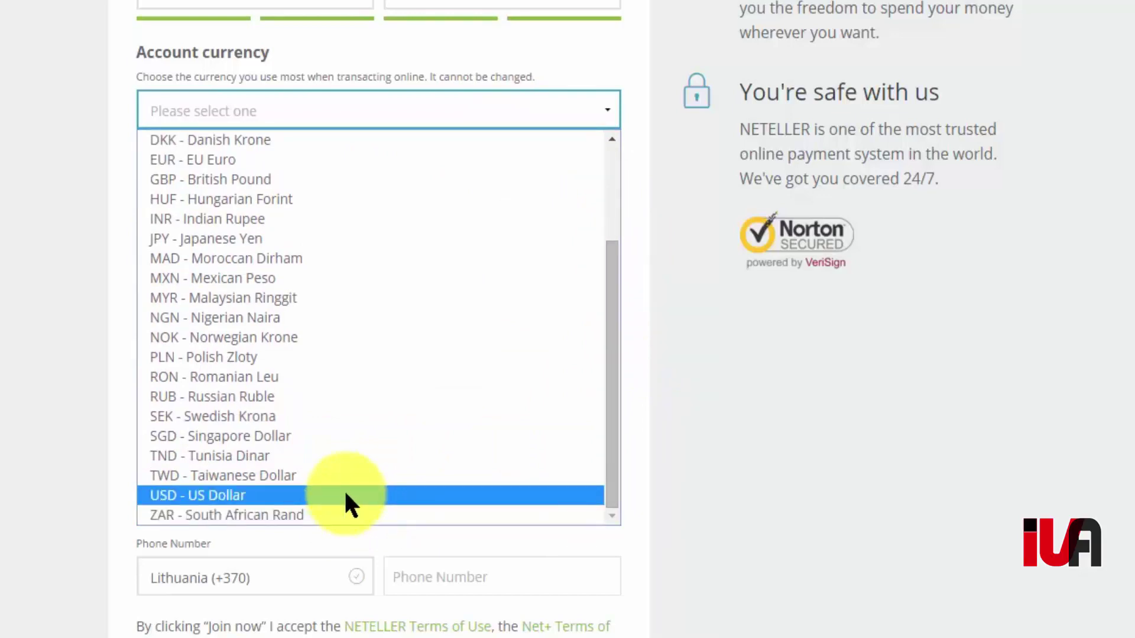
click(347, 495)
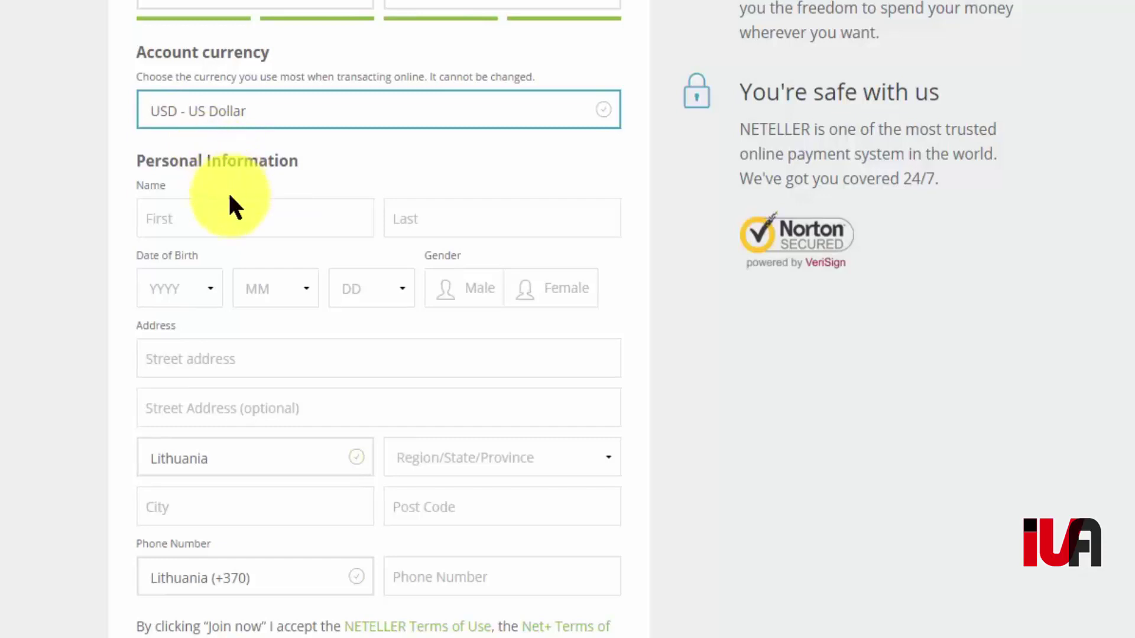
Enter the account holder's first and last name
click(223, 227)
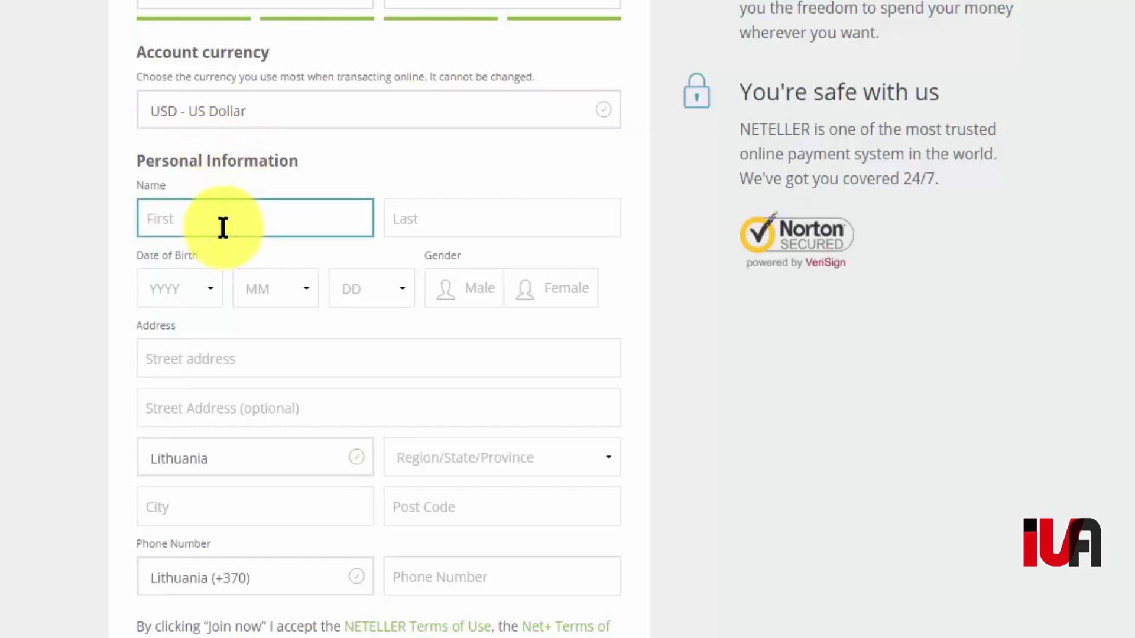
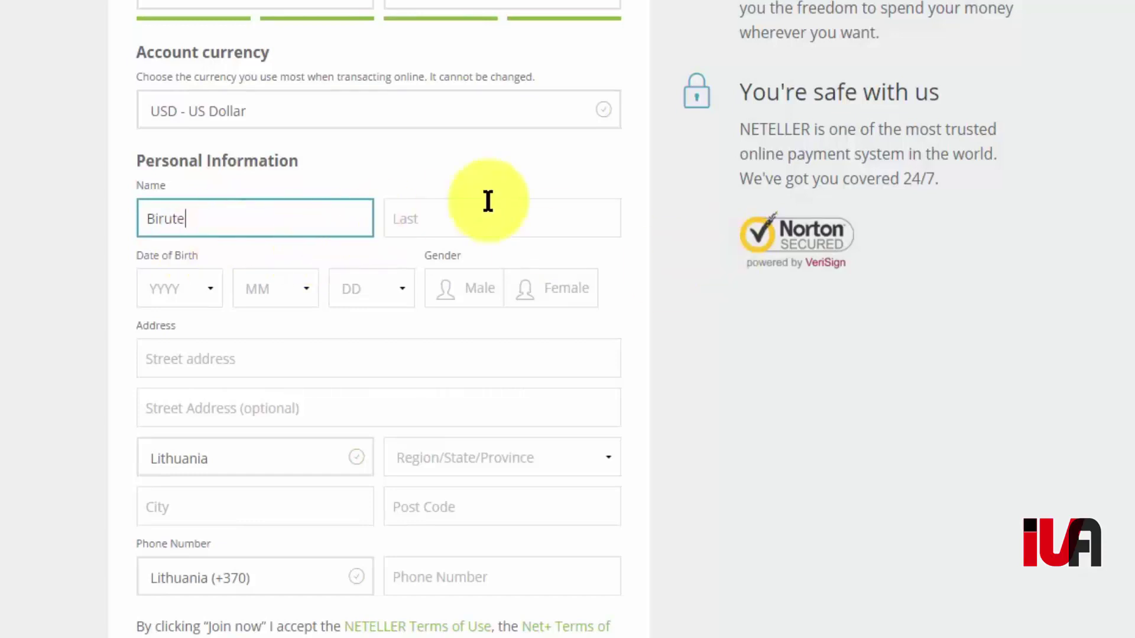
click(483, 219)
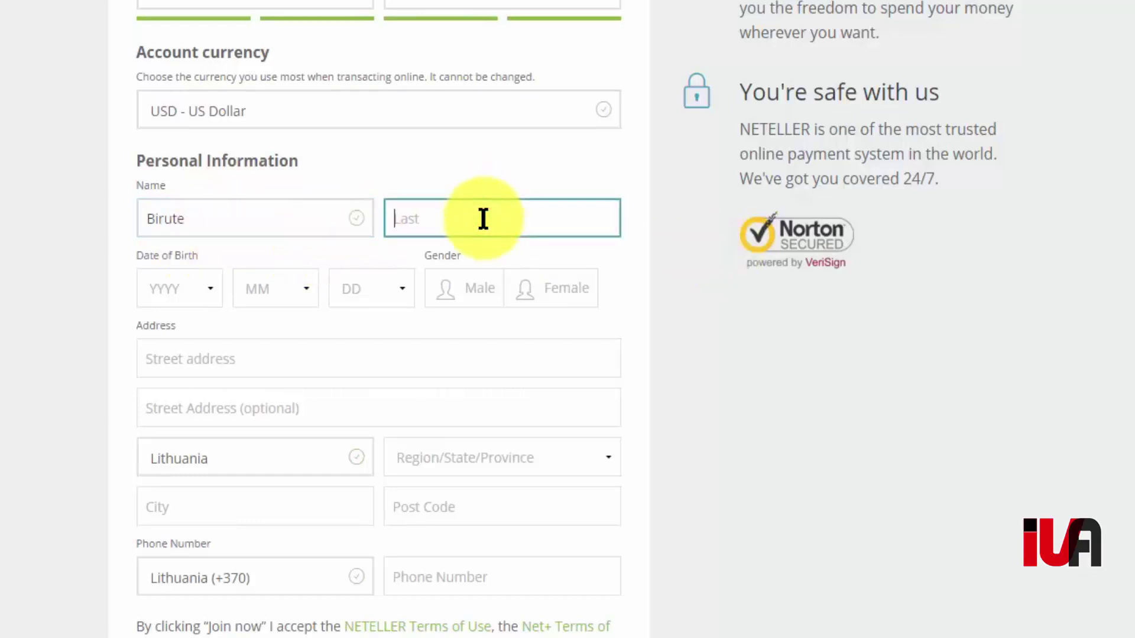
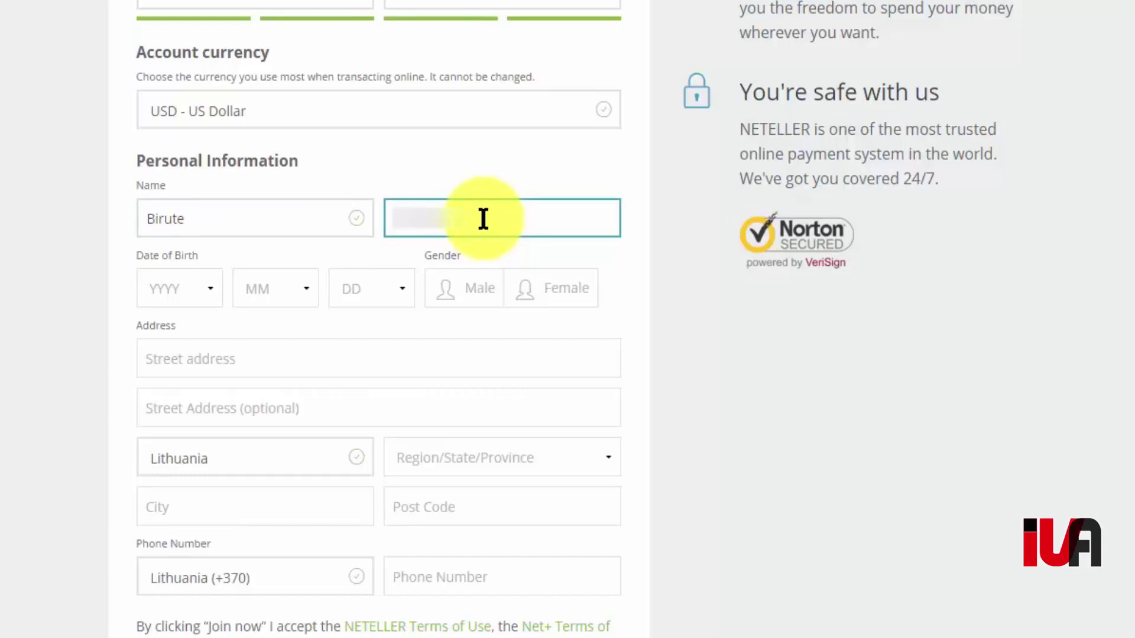
Select the birth year, month and day, and set gender to Female
click(207, 288)
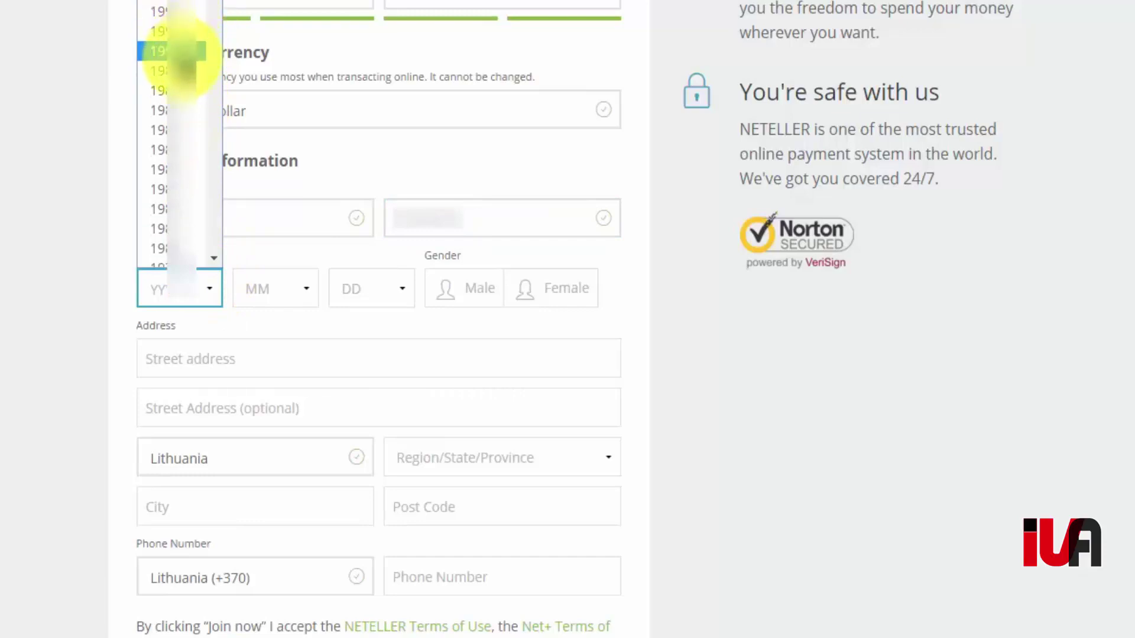
click(180, 75)
click(307, 289)
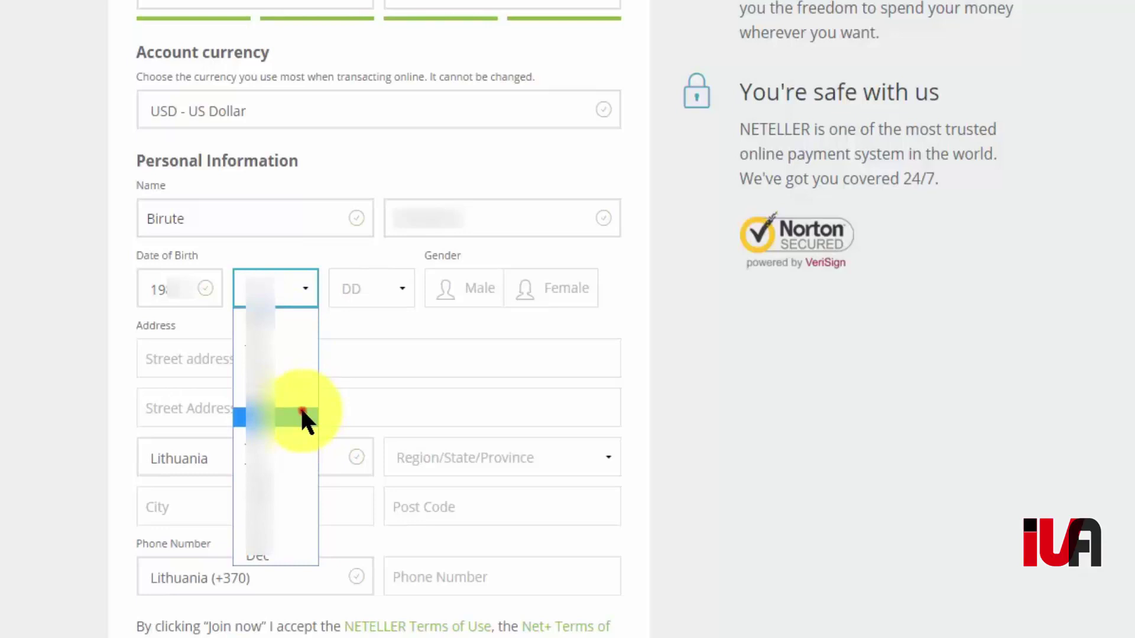
click(301, 410)
click(396, 289)
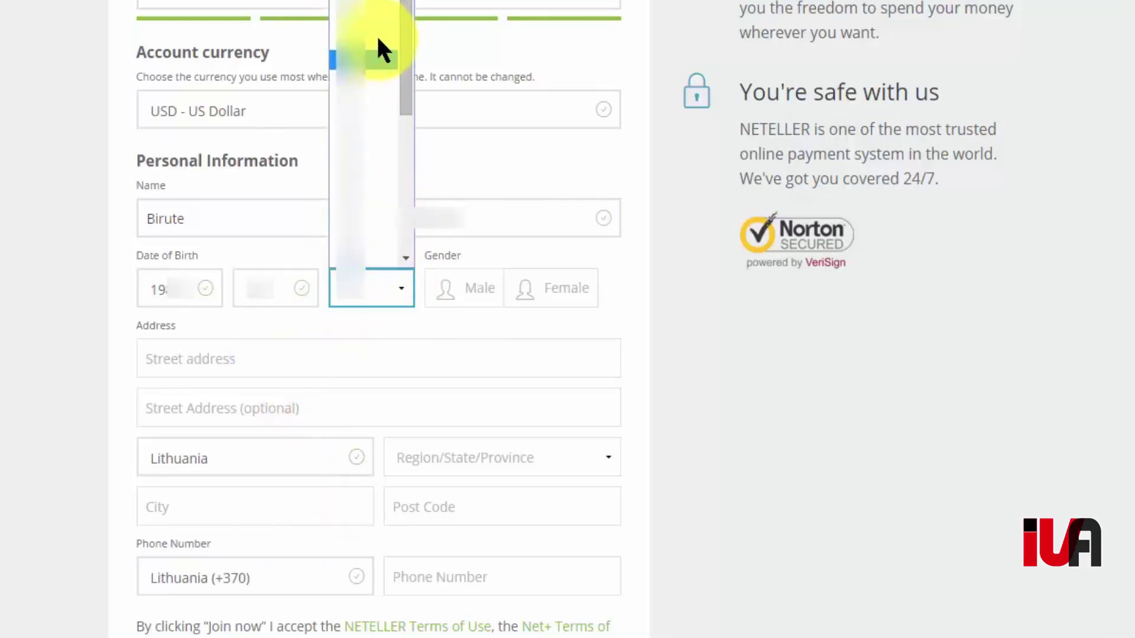
click(375, 33)
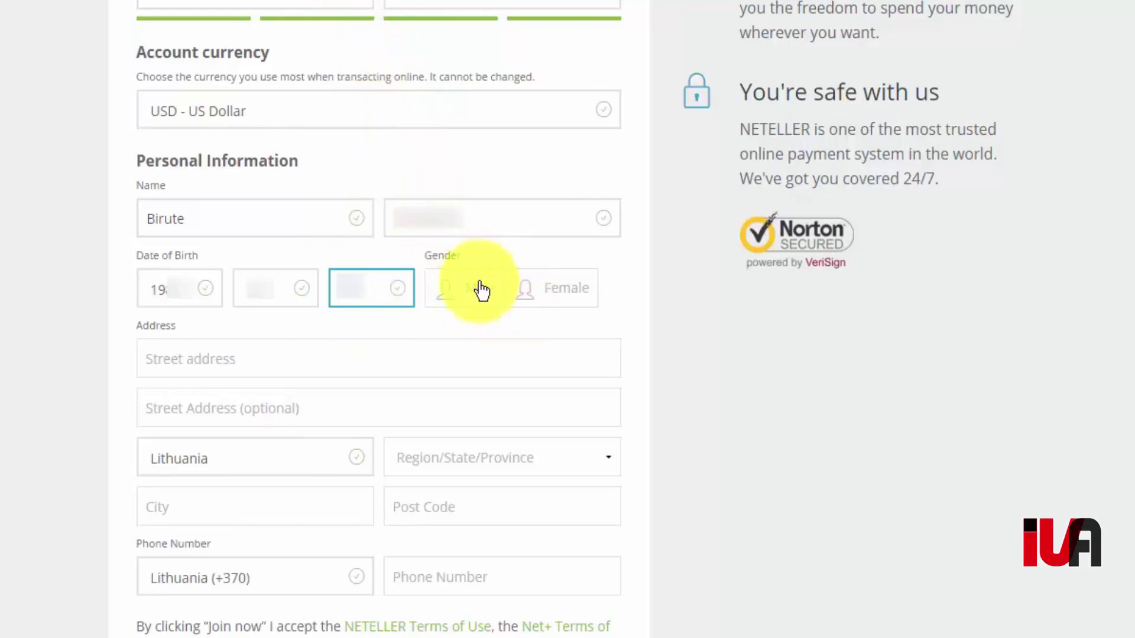
click(543, 296)
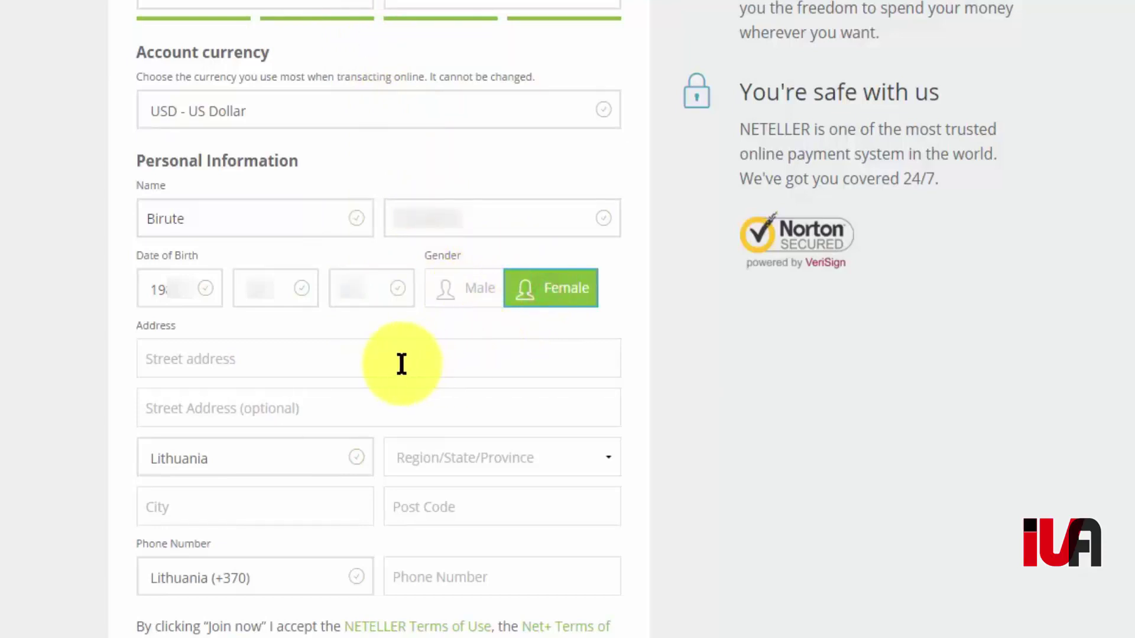
scroll(413, 364, down, 3)
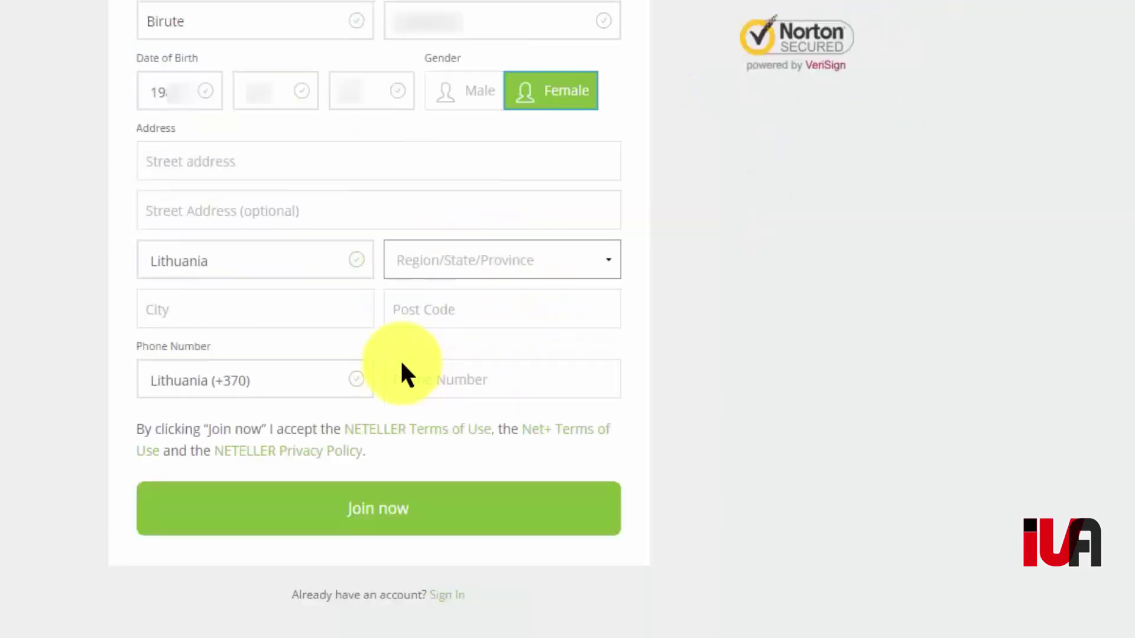
Enter the first street address line and leave Lithuania as the country
click(231, 168)
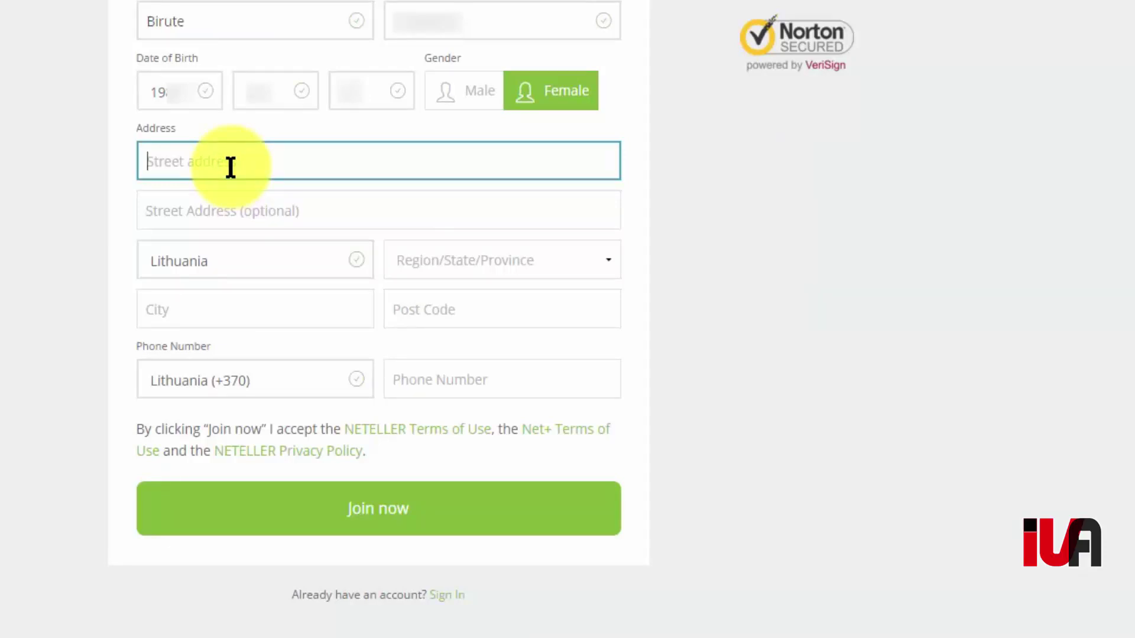
text(S)
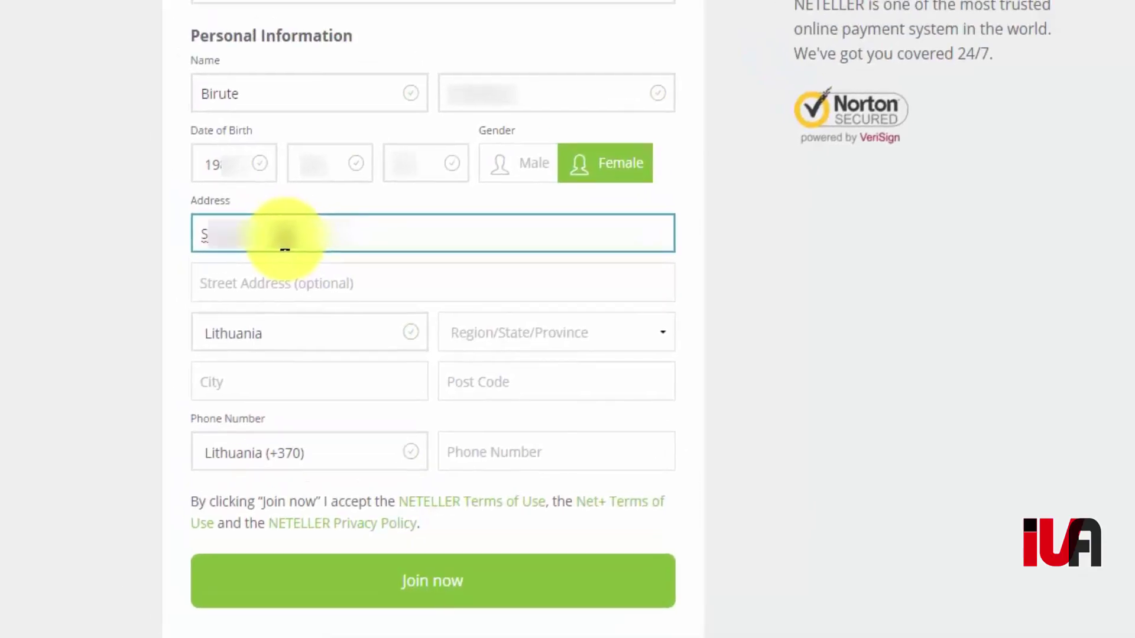
click(405, 288)
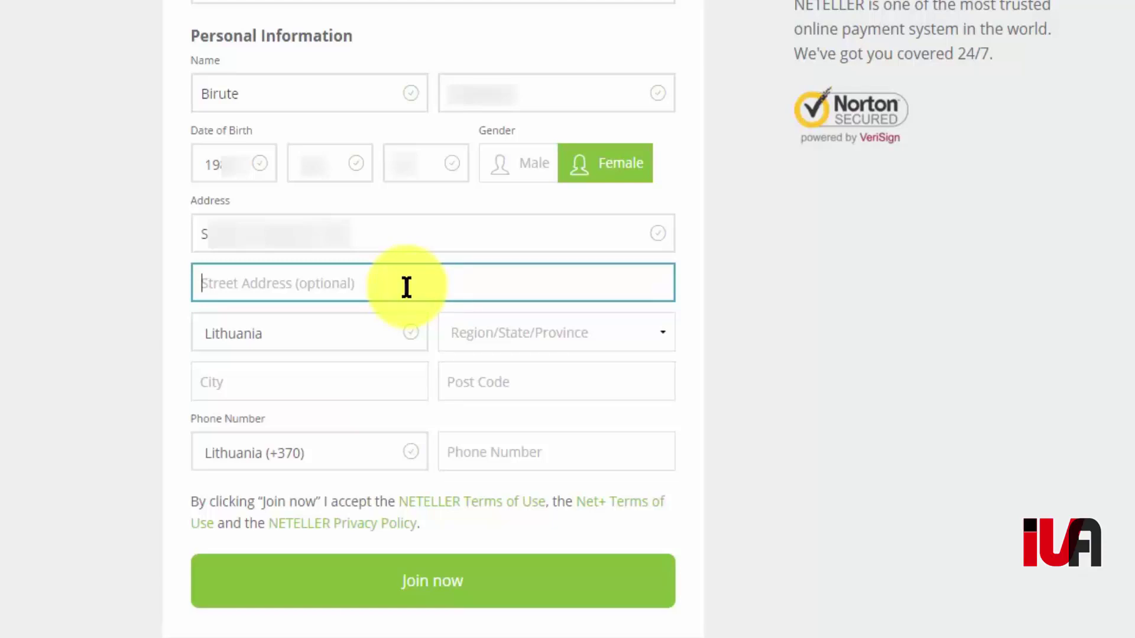
click(373, 335)
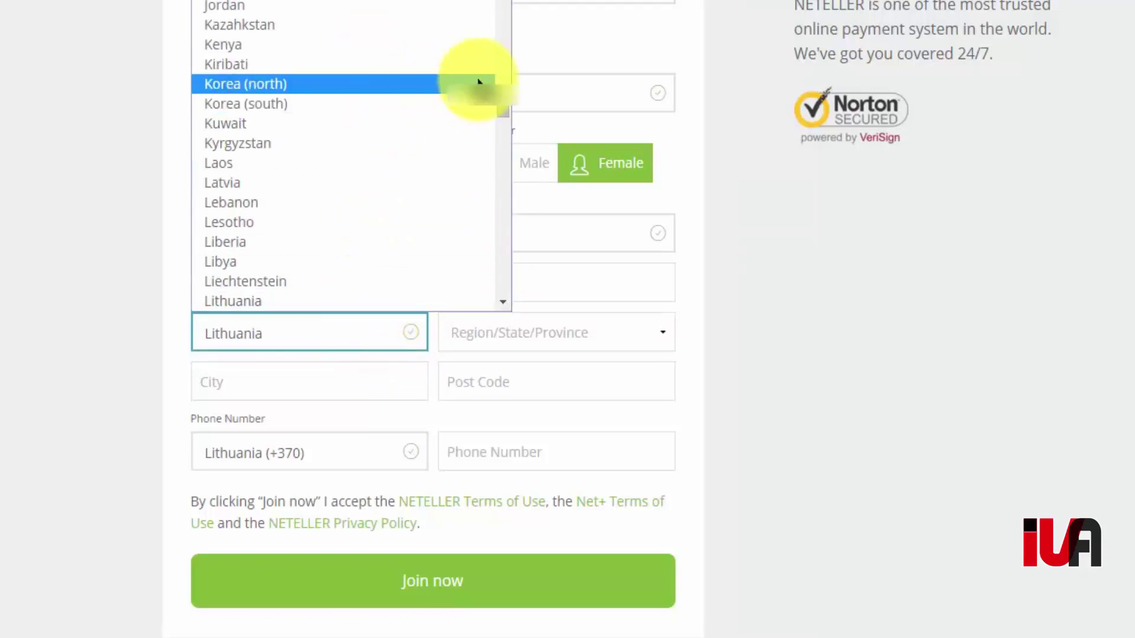
drag(500, 103, 500, 105)
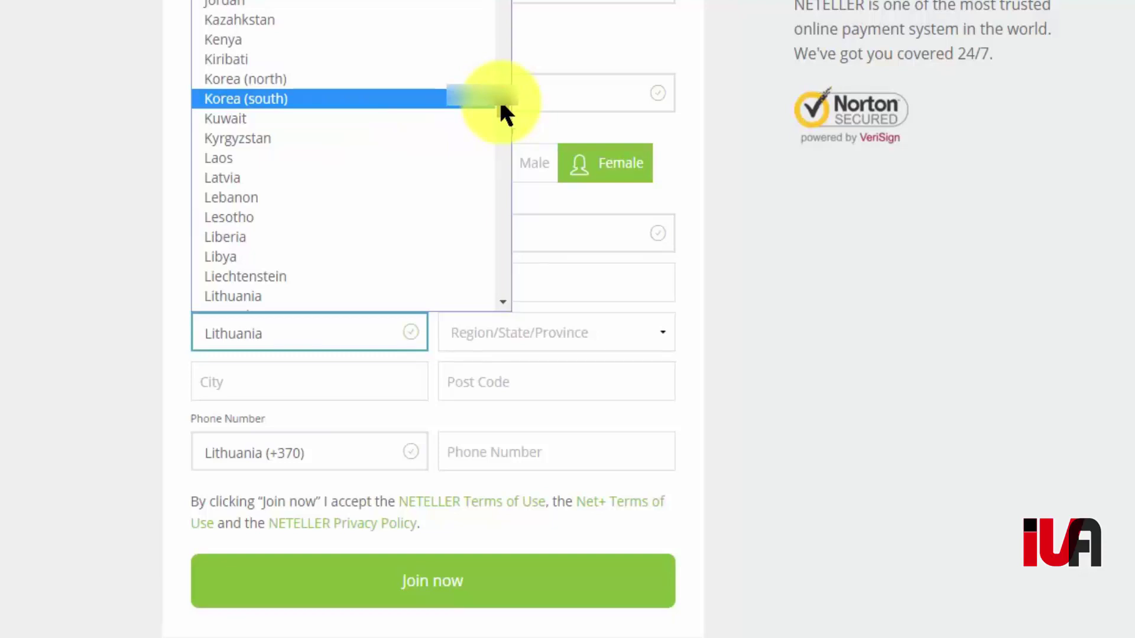
drag(501, 106, 502, 89)
drag(502, 83, 518, 126)
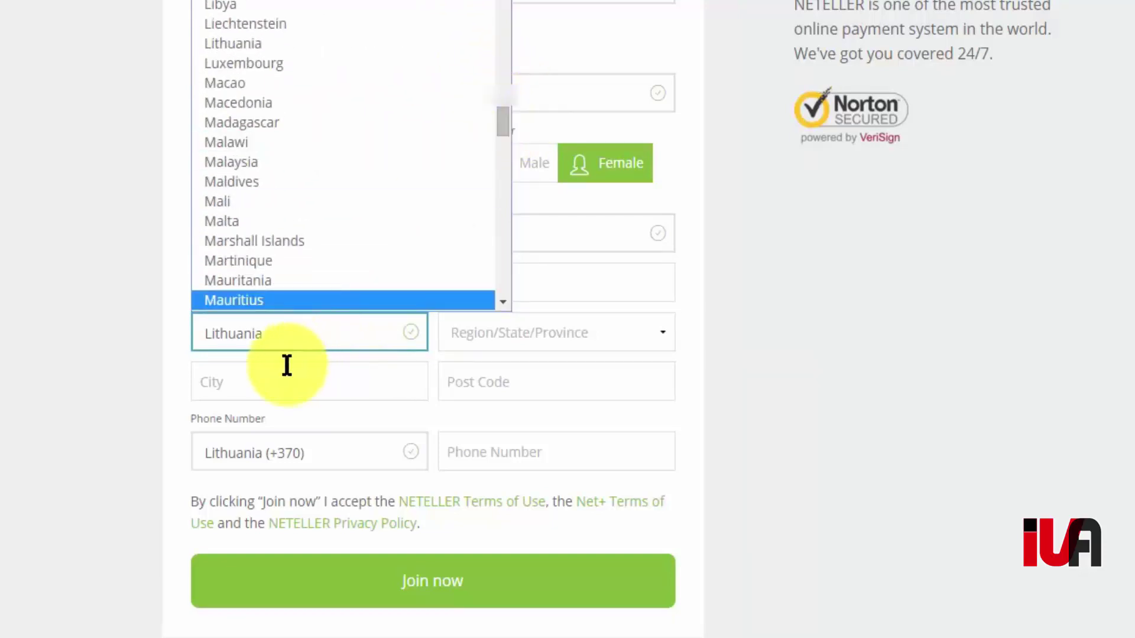
click(177, 354)
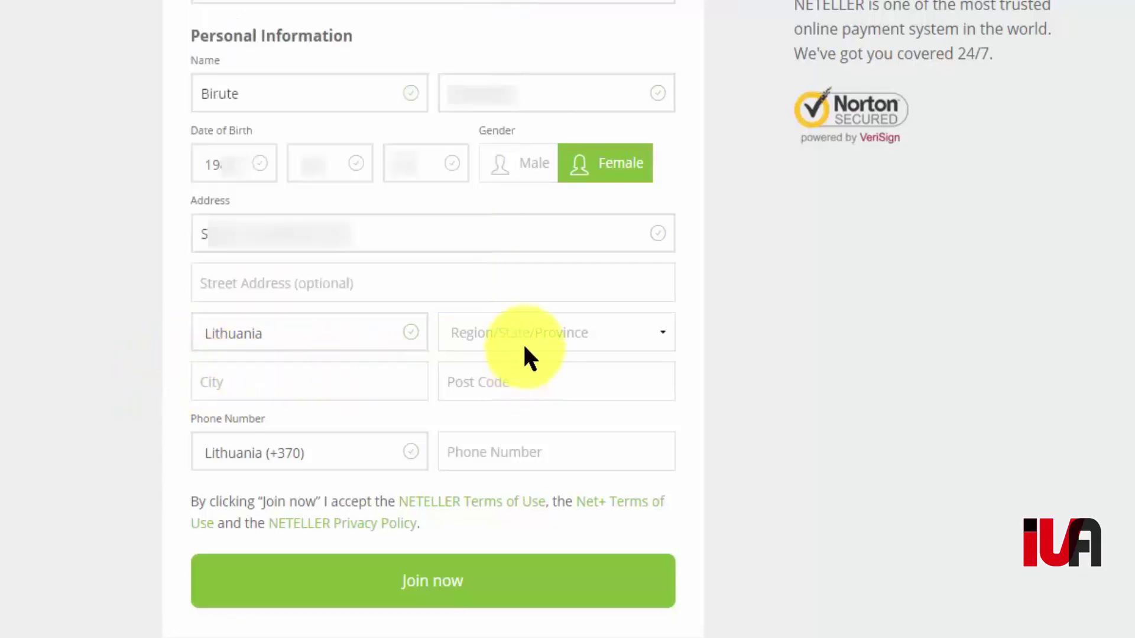
Choose the Lithuanian county as region and fill in the city and post code
click(549, 339)
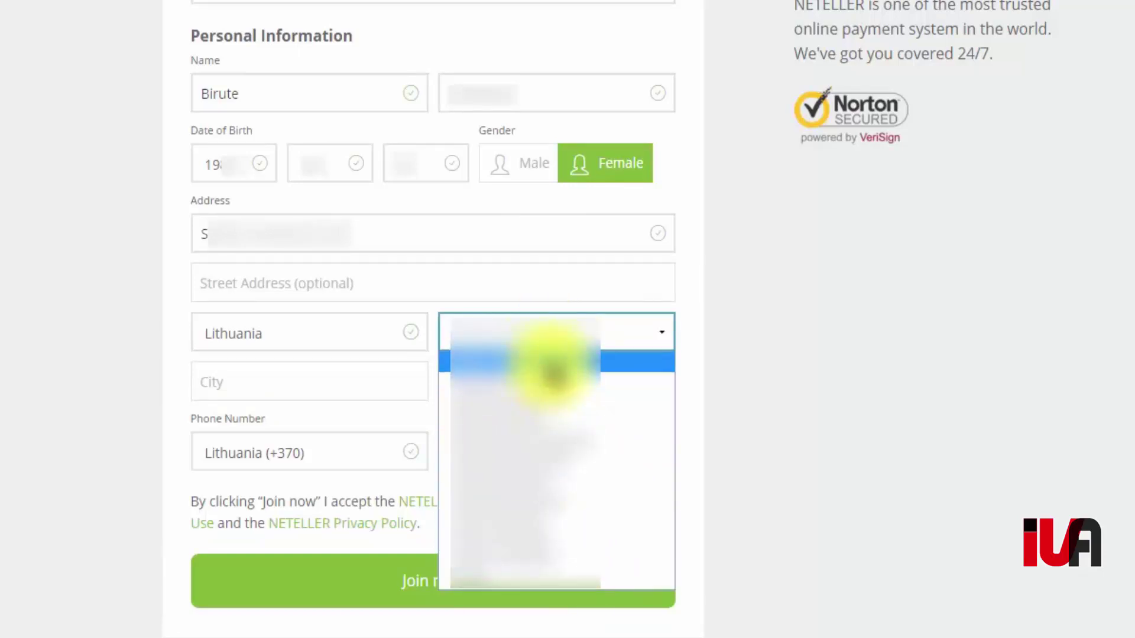
click(558, 402)
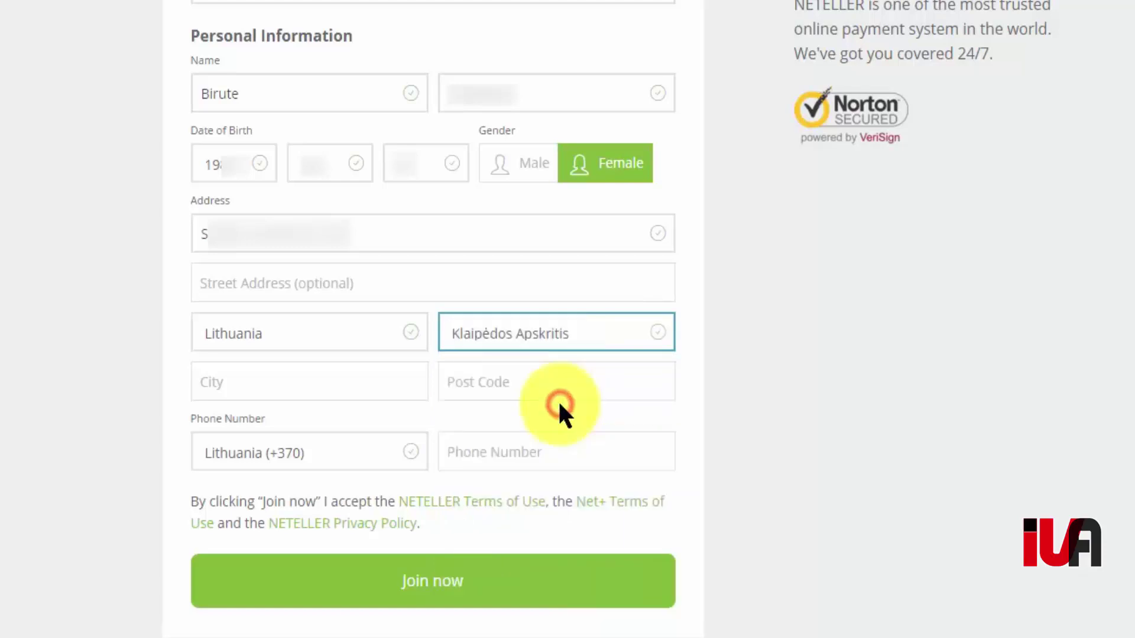
click(252, 388)
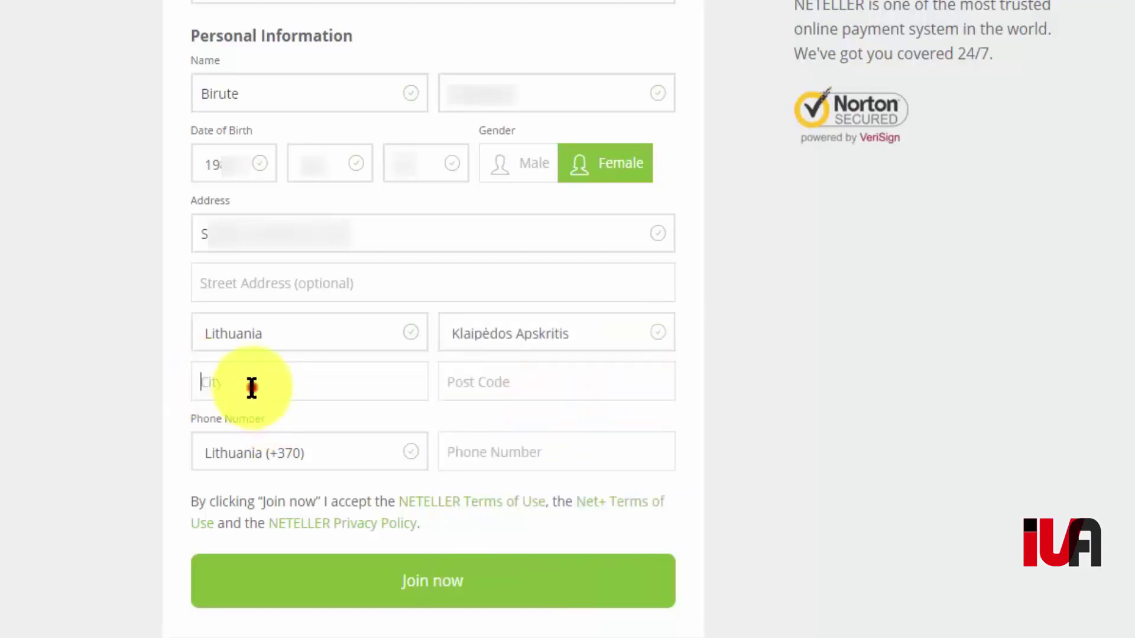
text(K)
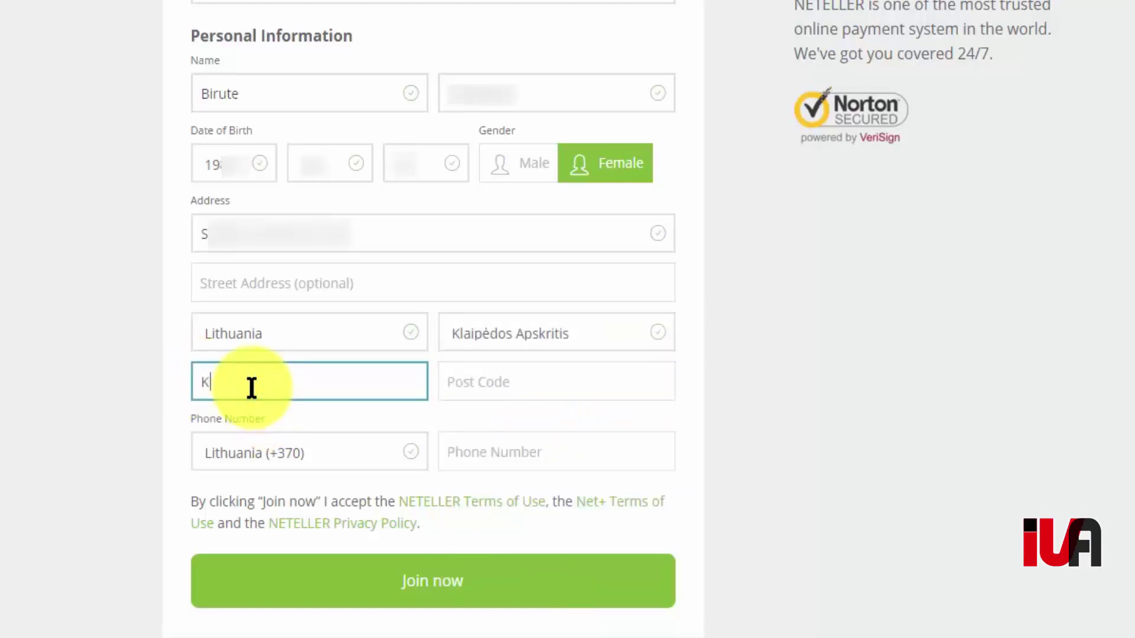
text(laipeda)
click(504, 385)
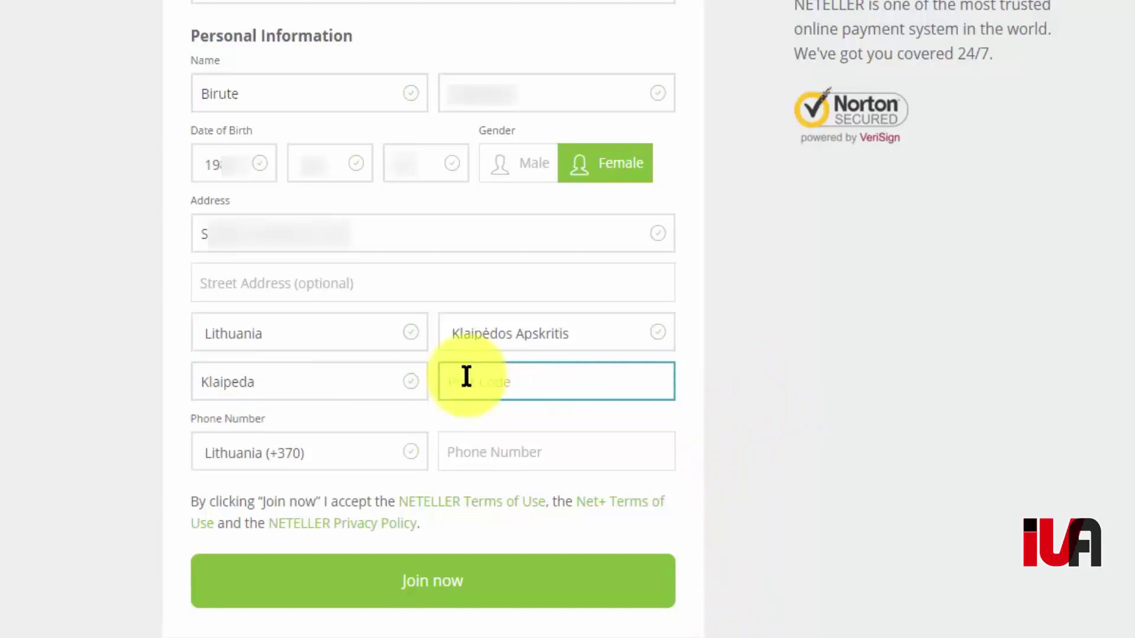
text(LT)
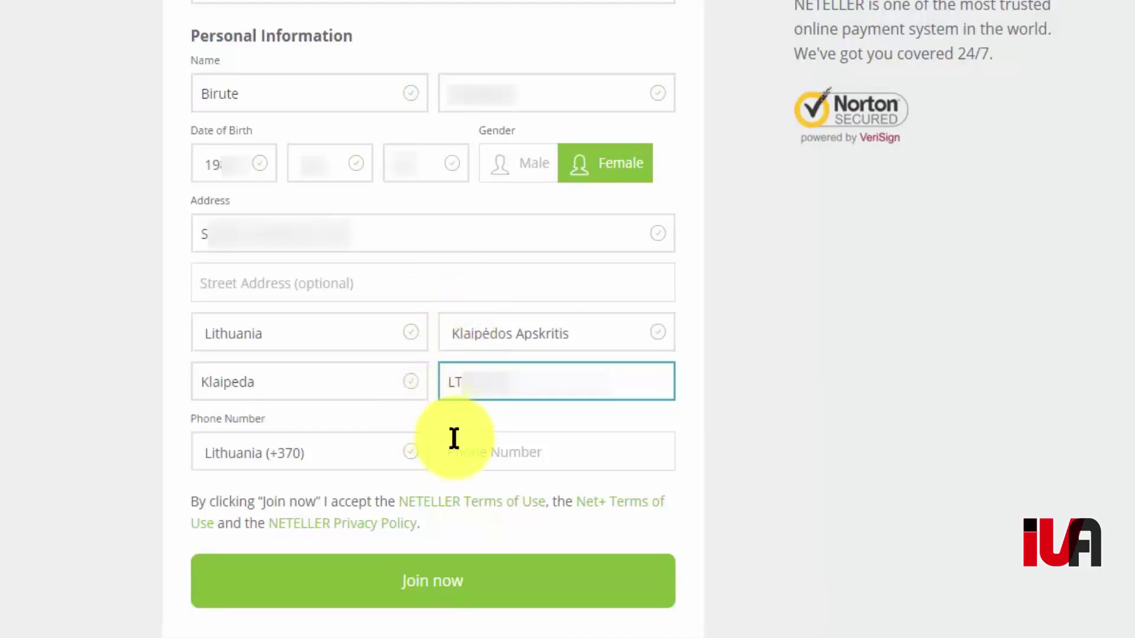
Enter the phone number and submit the registration with Join now
click(465, 453)
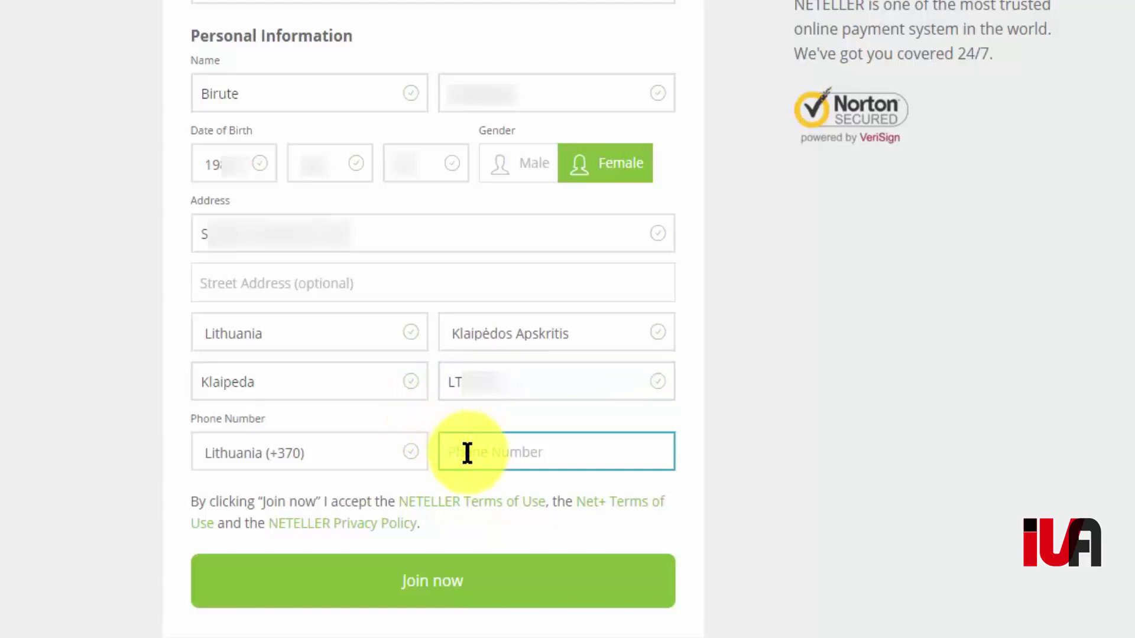
text(+3)
text(6)
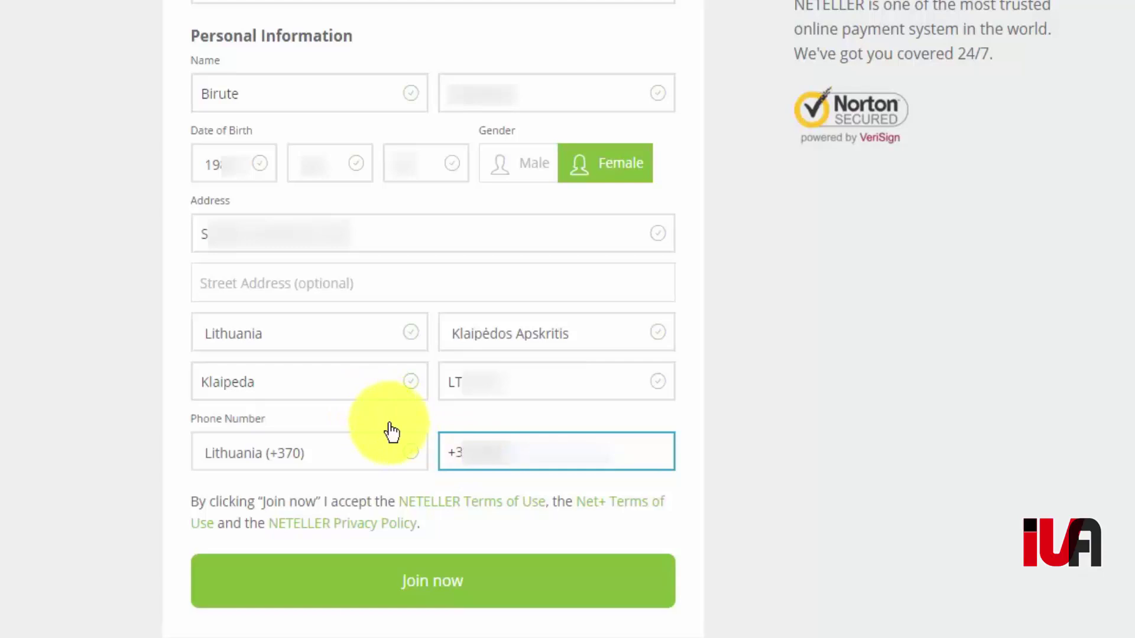
text(5)
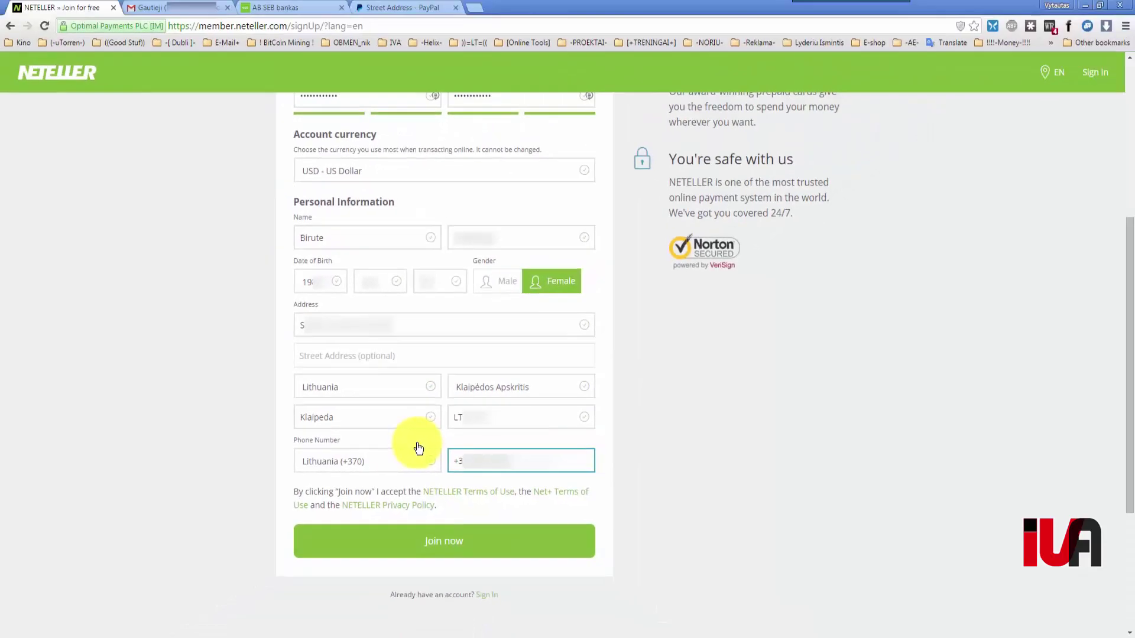
scroll(418, 448, up, 5)
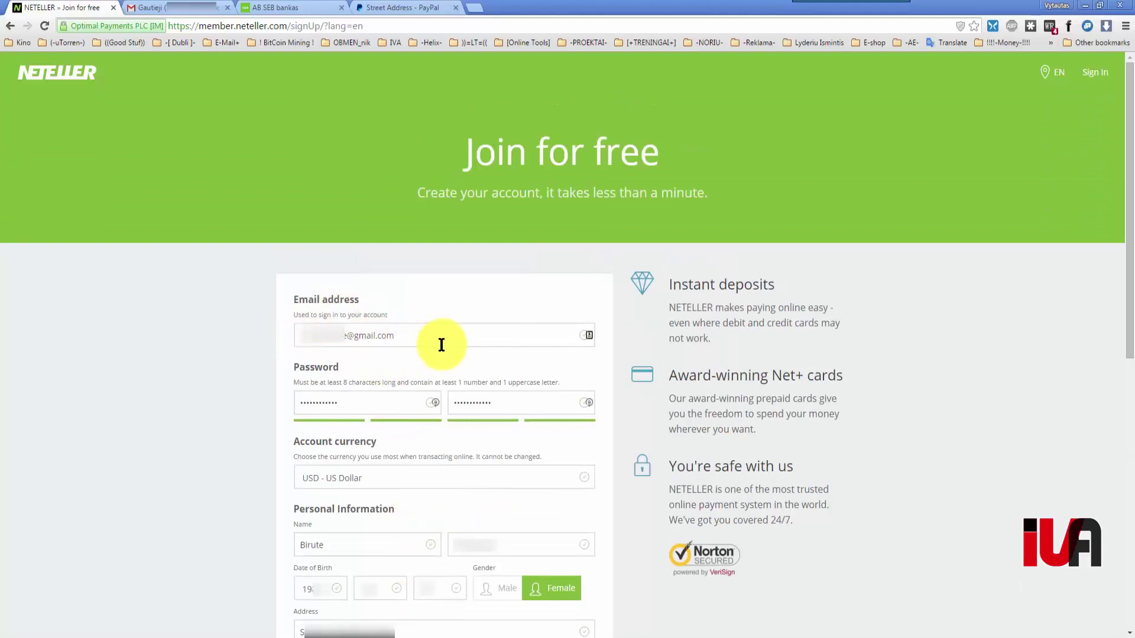
scroll(442, 344, down, 1)
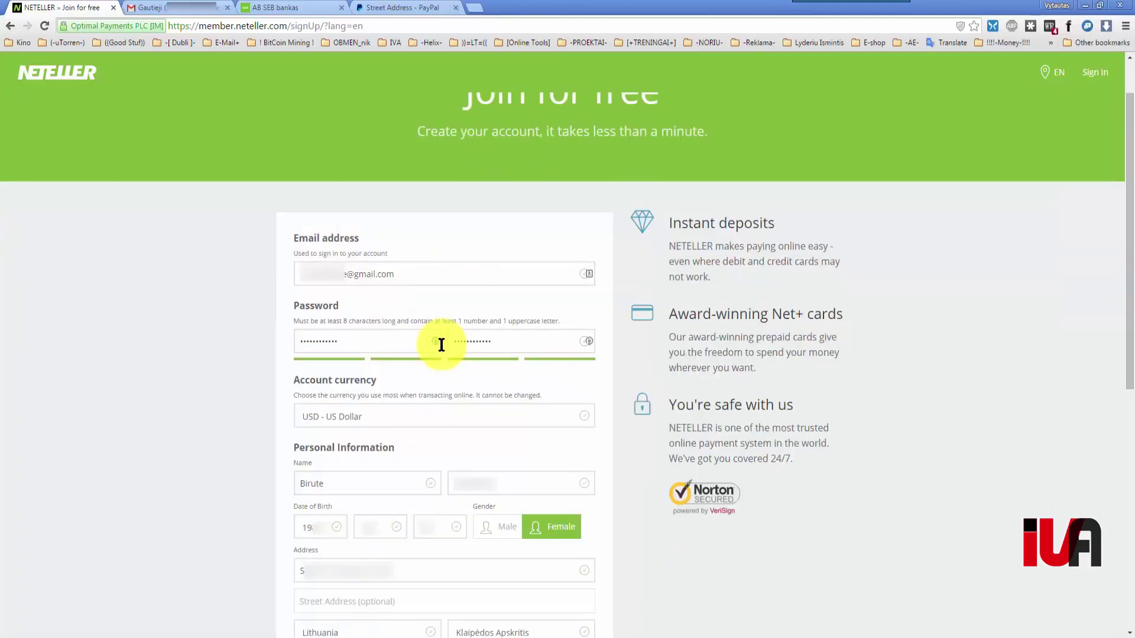
scroll(441, 345, down, 1)
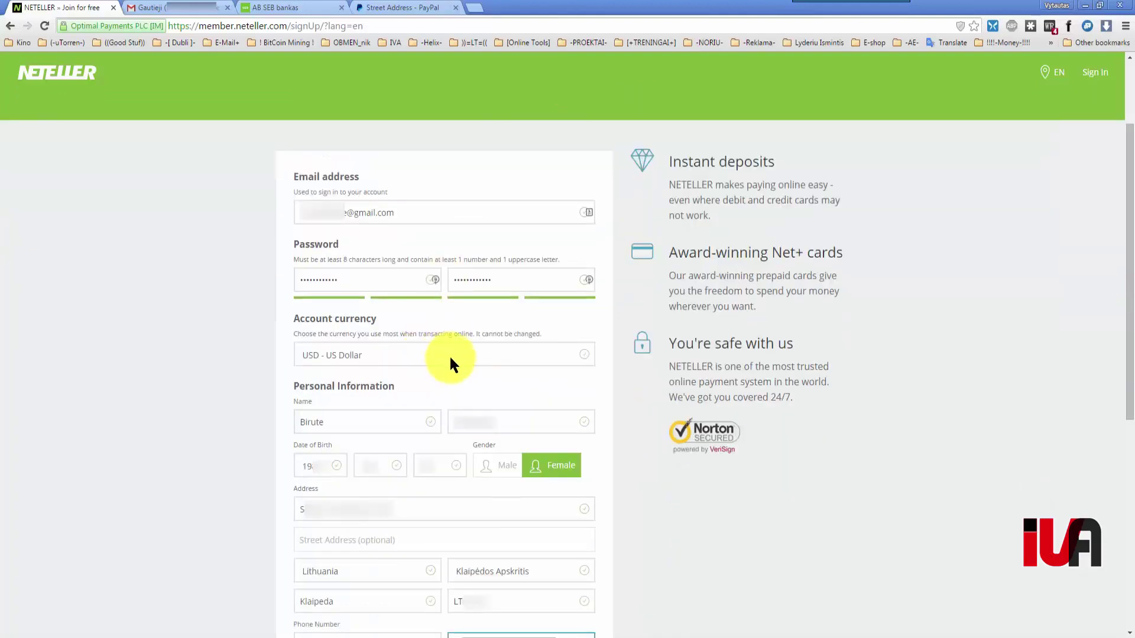
scroll(438, 390, down, 2)
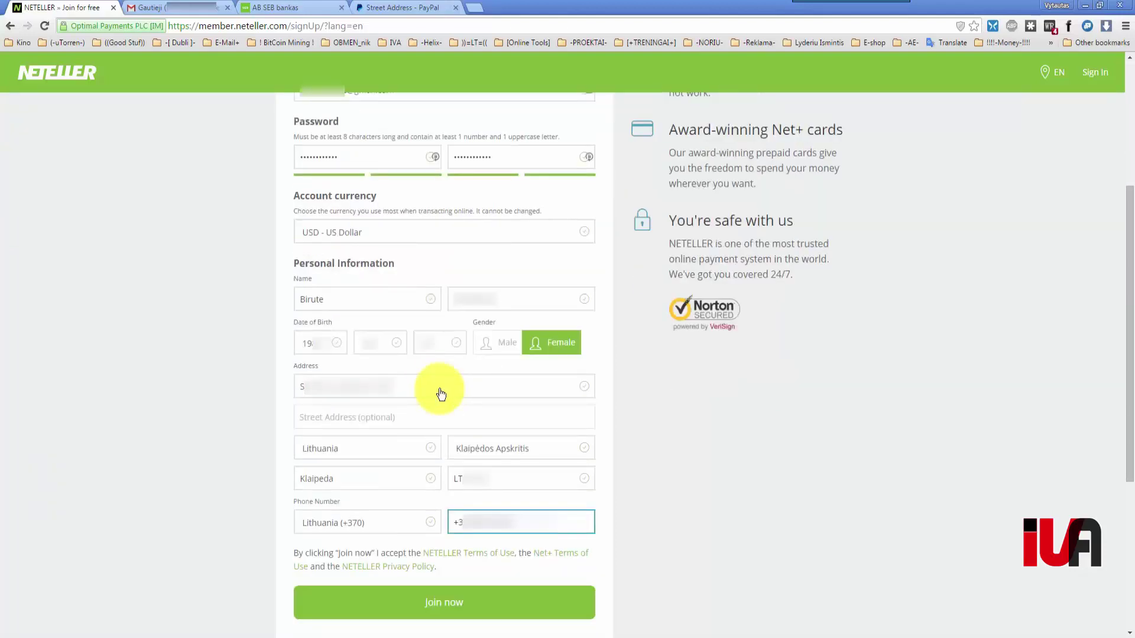
scroll(441, 394, down, 1)
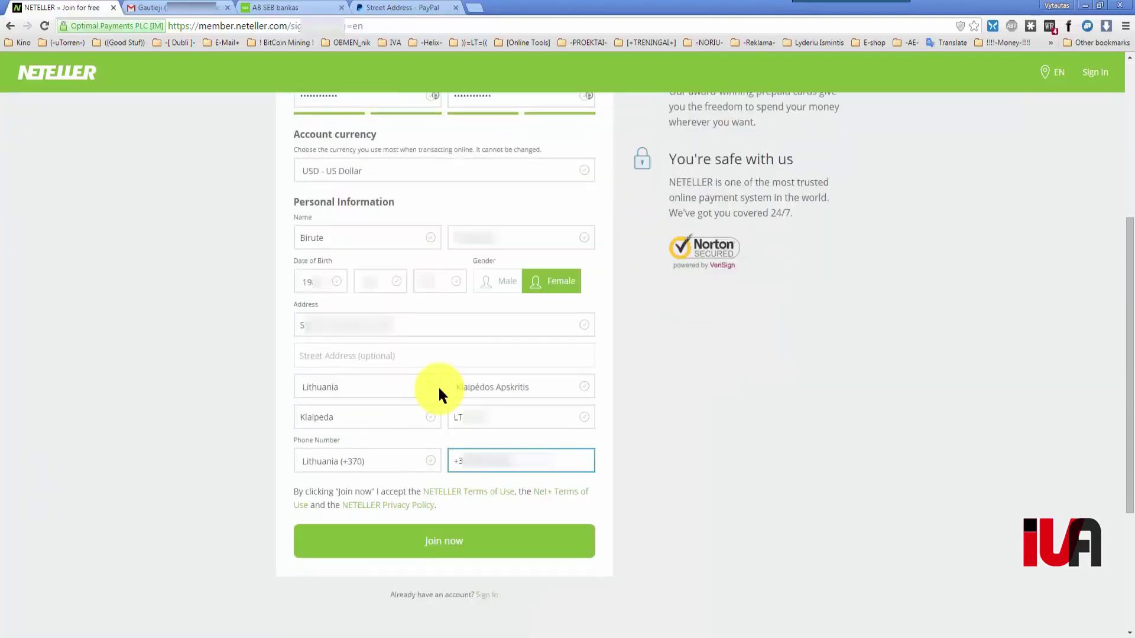
scroll(439, 390, down, 1)
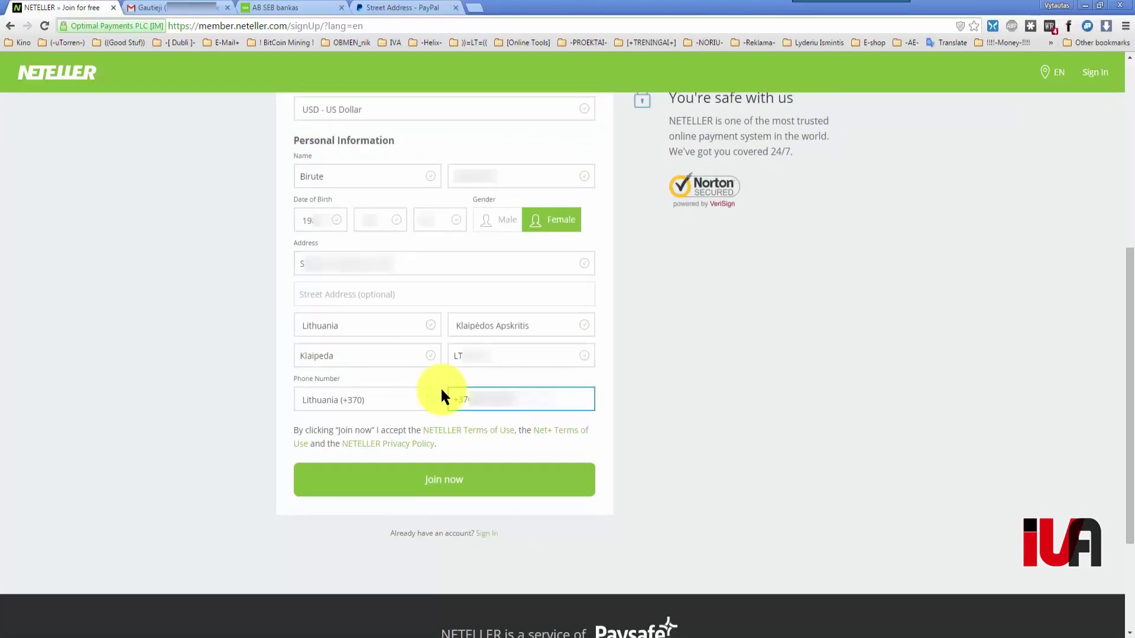
click(473, 399)
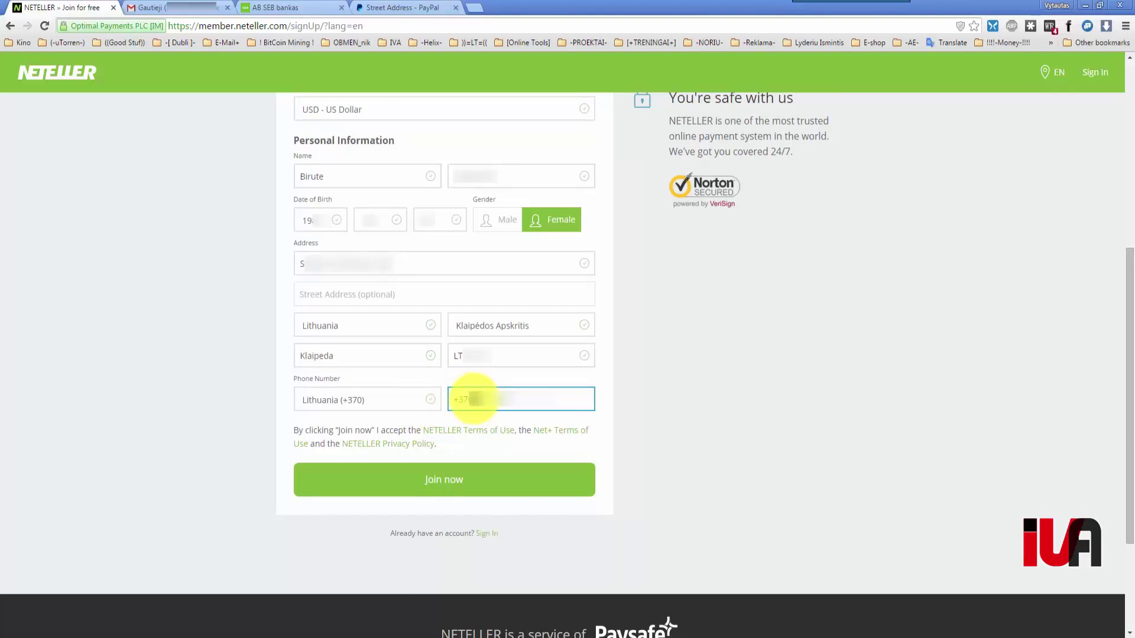
text(605)
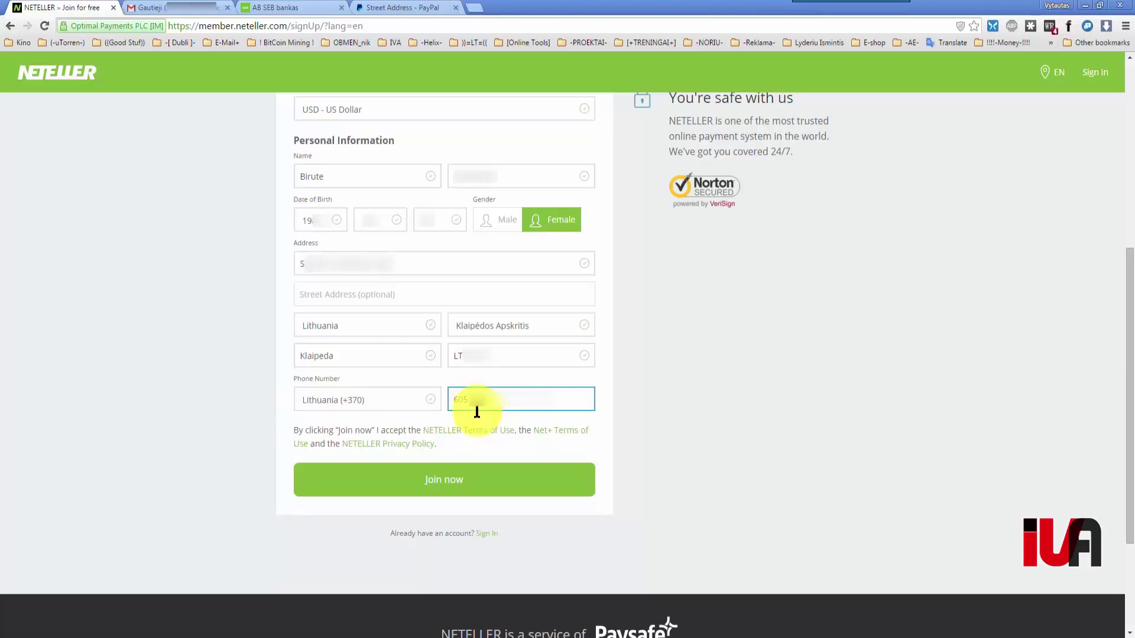
click(474, 492)
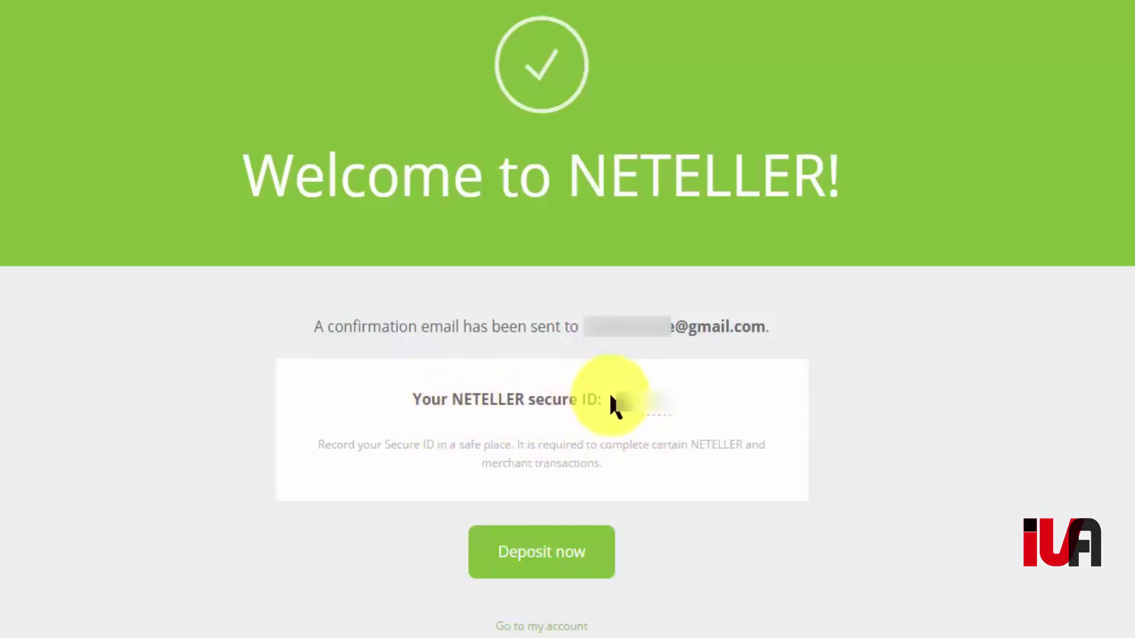
Copy the new account's secure ID from the welcome page, then continue to Deposit now
drag(613, 400, 674, 414)
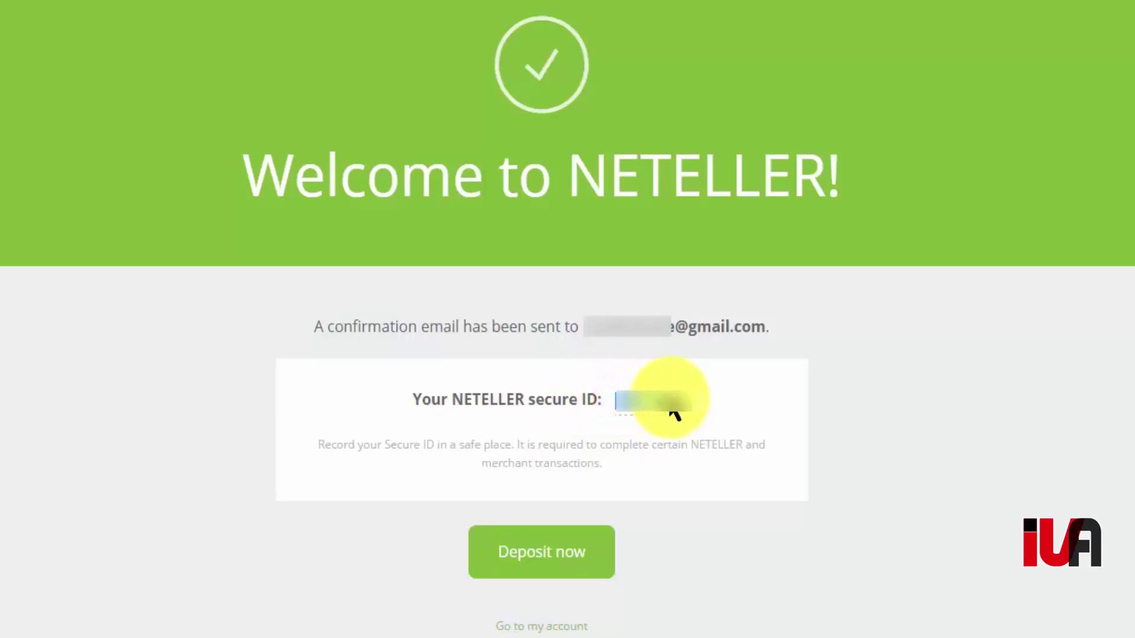
right_click(655, 395)
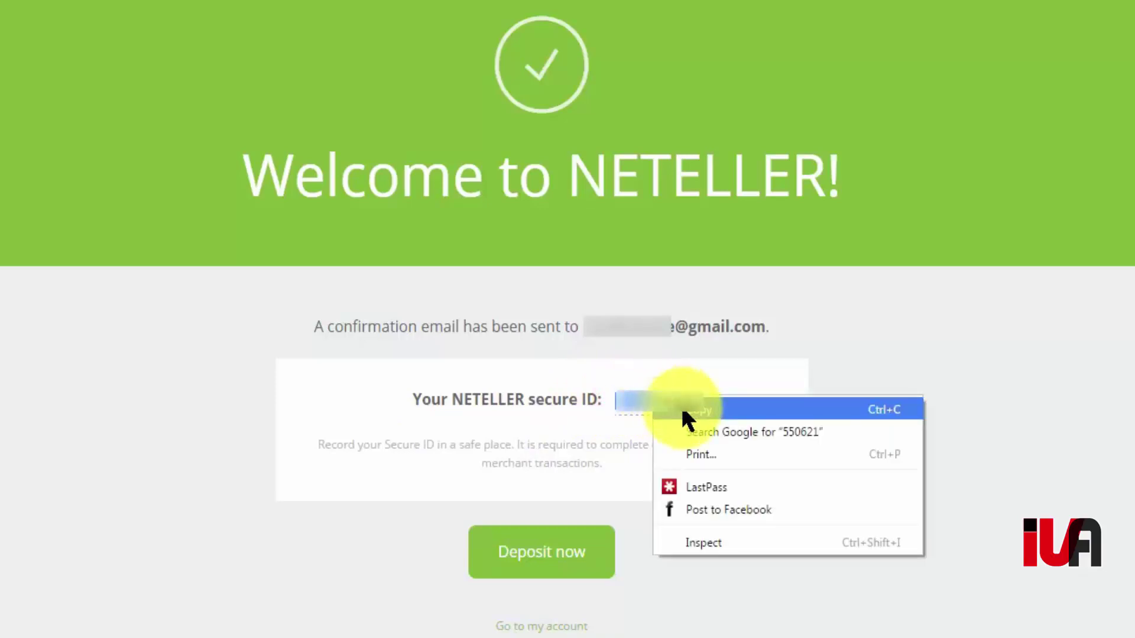
click(682, 407)
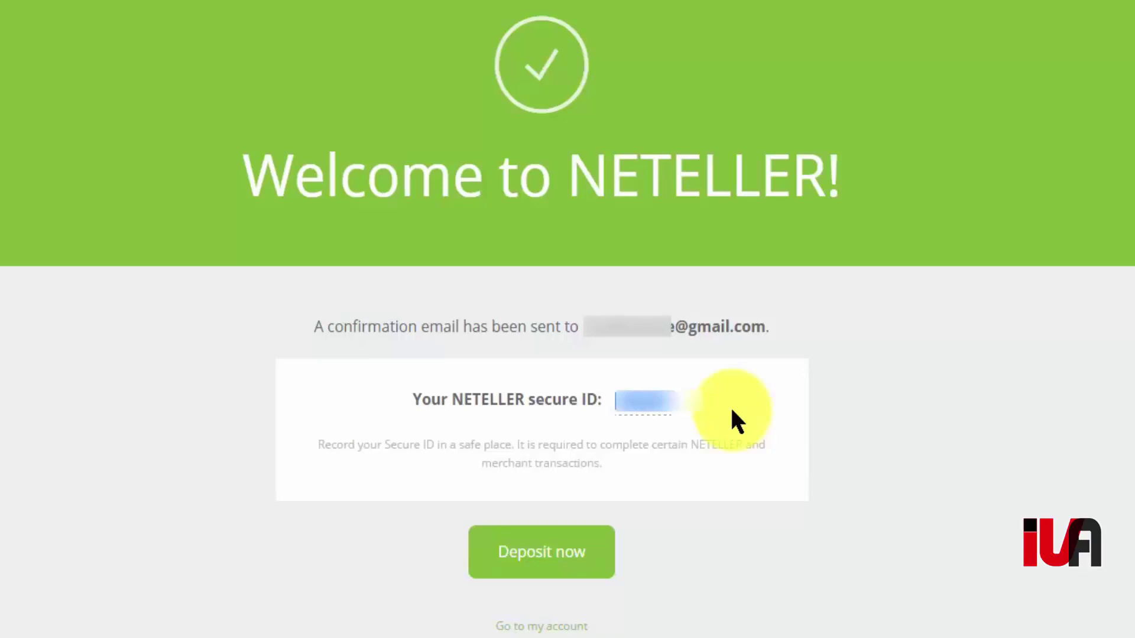
click(644, 409)
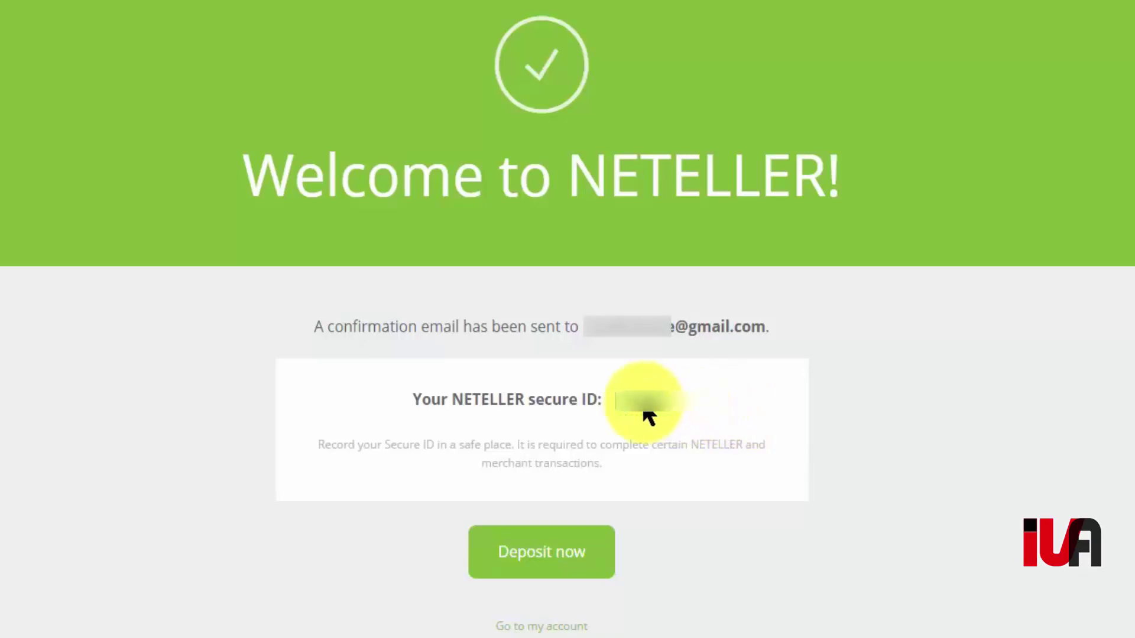
double_click(649, 417)
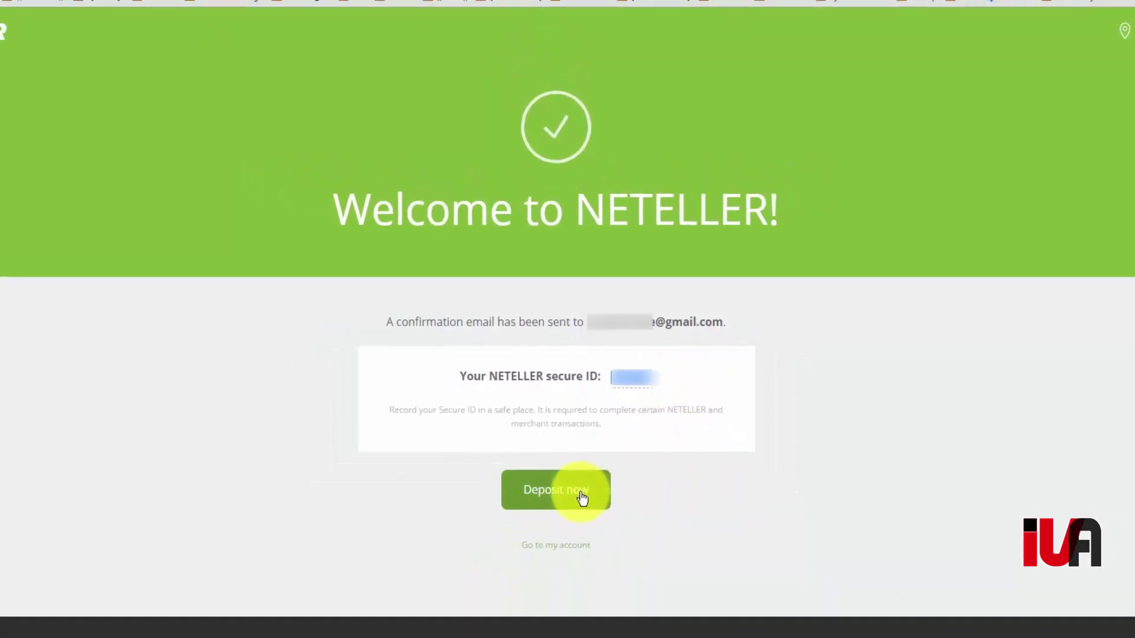
click(582, 498)
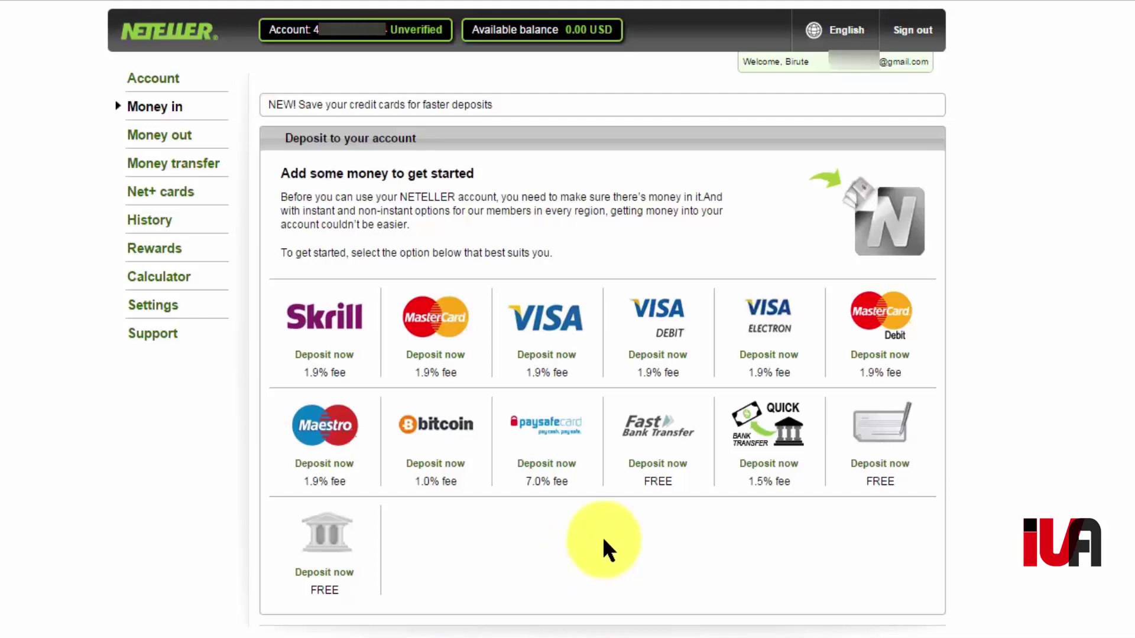
From the Account page, open the verification steps and start Step 1, Deposit funds
click(168, 87)
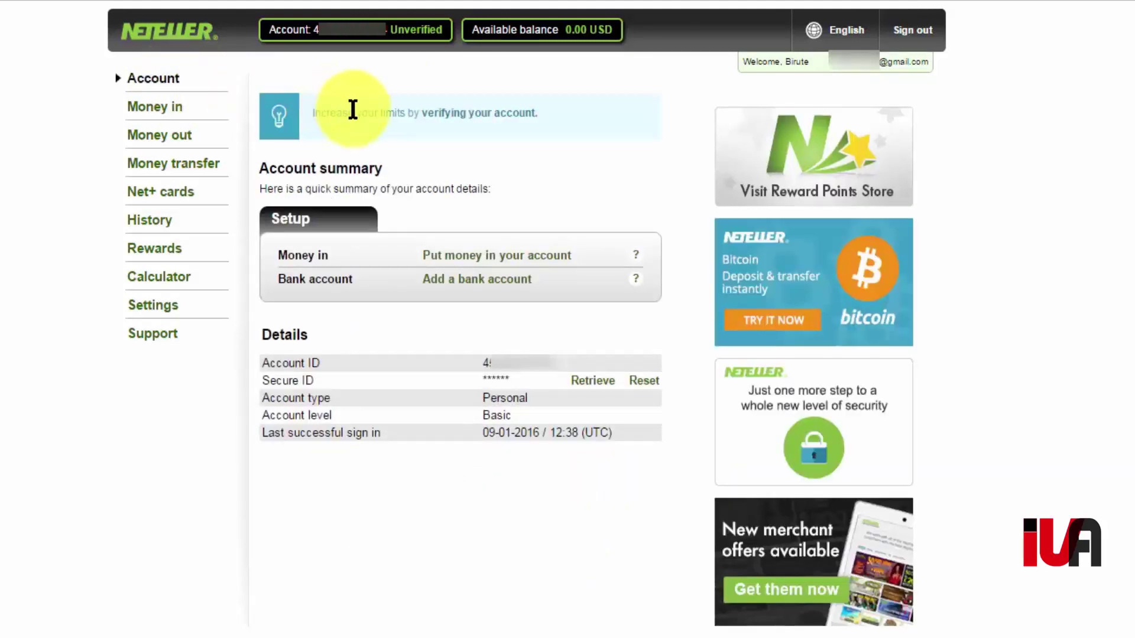
click(492, 113)
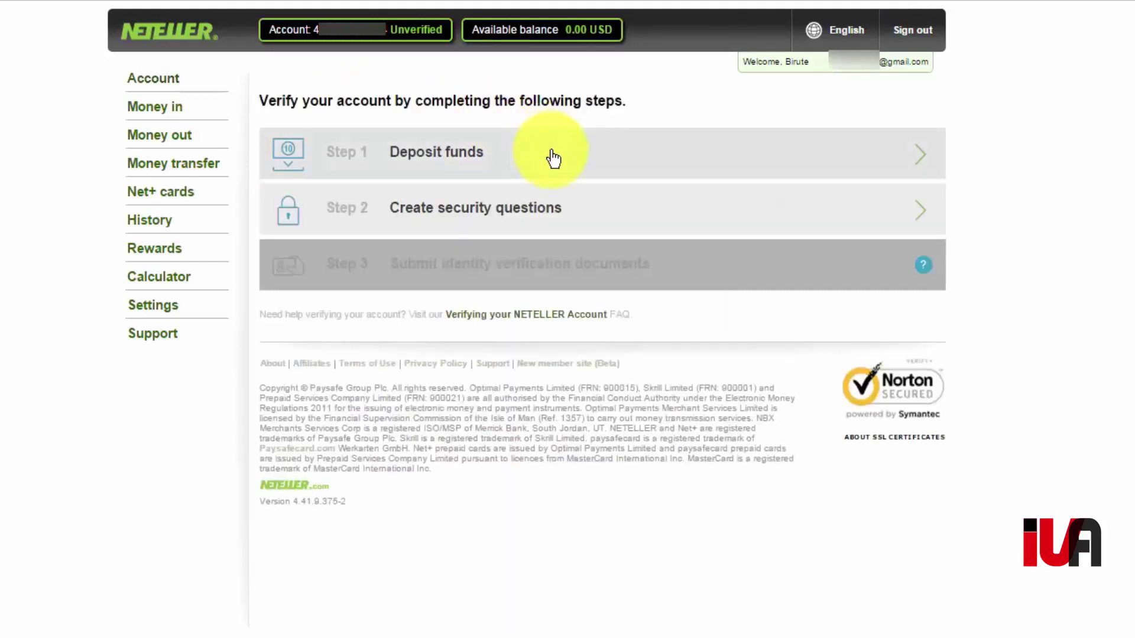
click(543, 170)
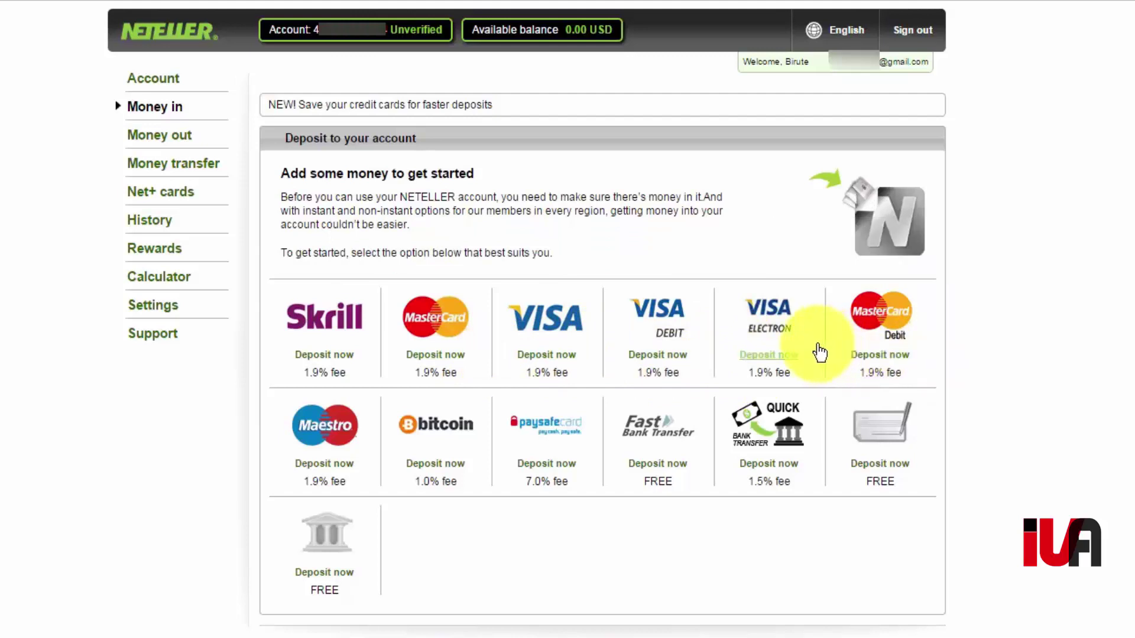
Start a Visa card deposit and go to its Amount field
click(541, 351)
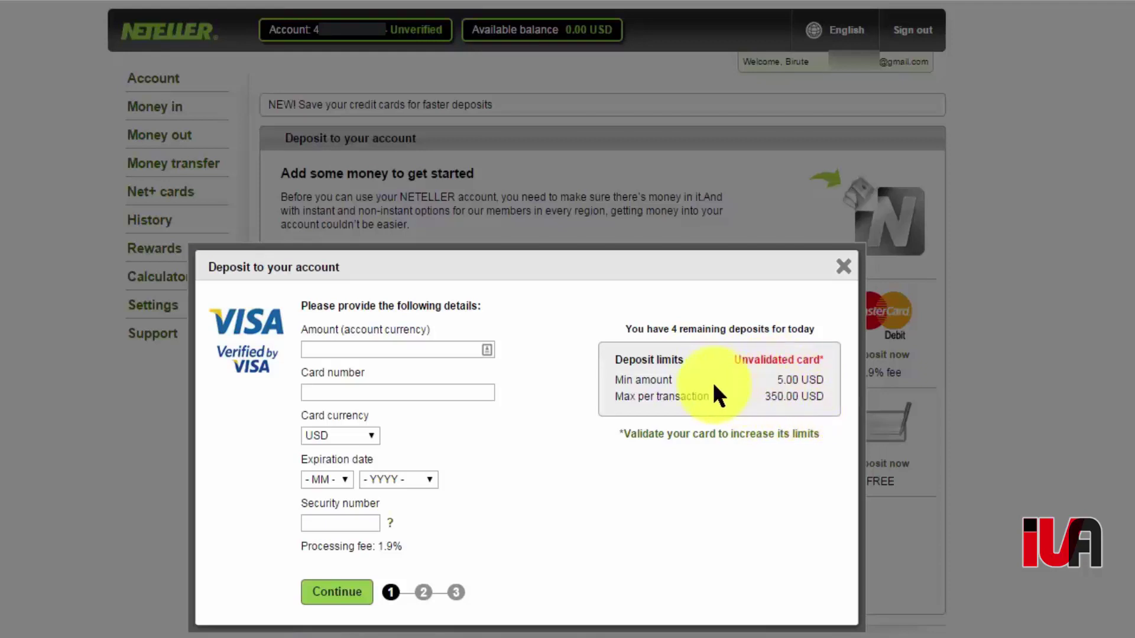
click(419, 352)
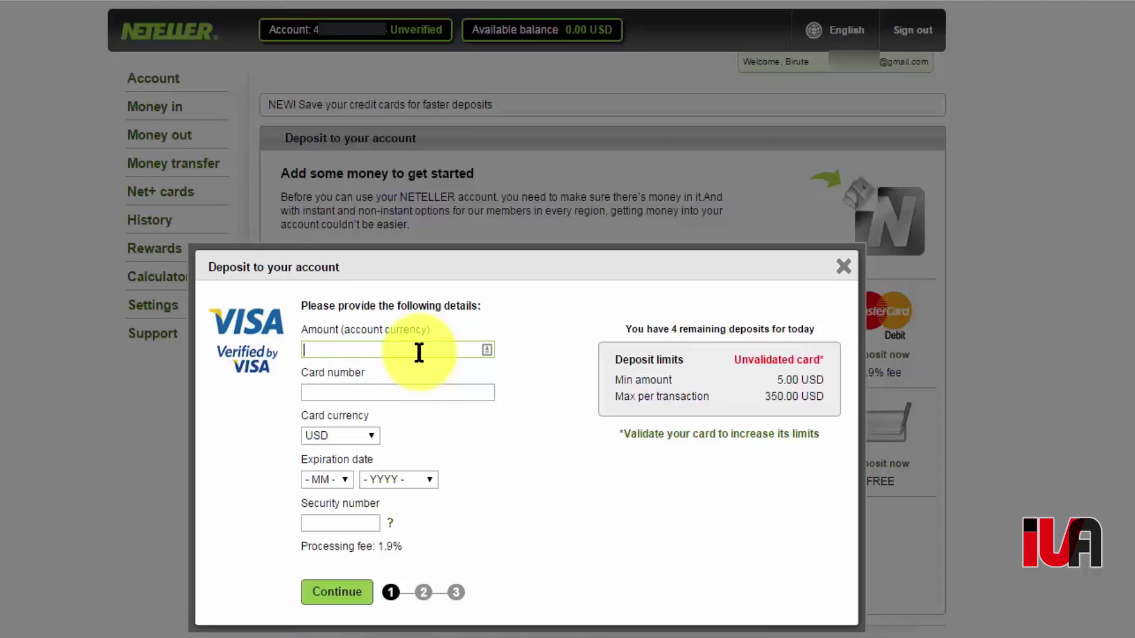
Enter a 5 USD deposit amount, the card number, and EUR as card currency
text(5)
click(445, 393)
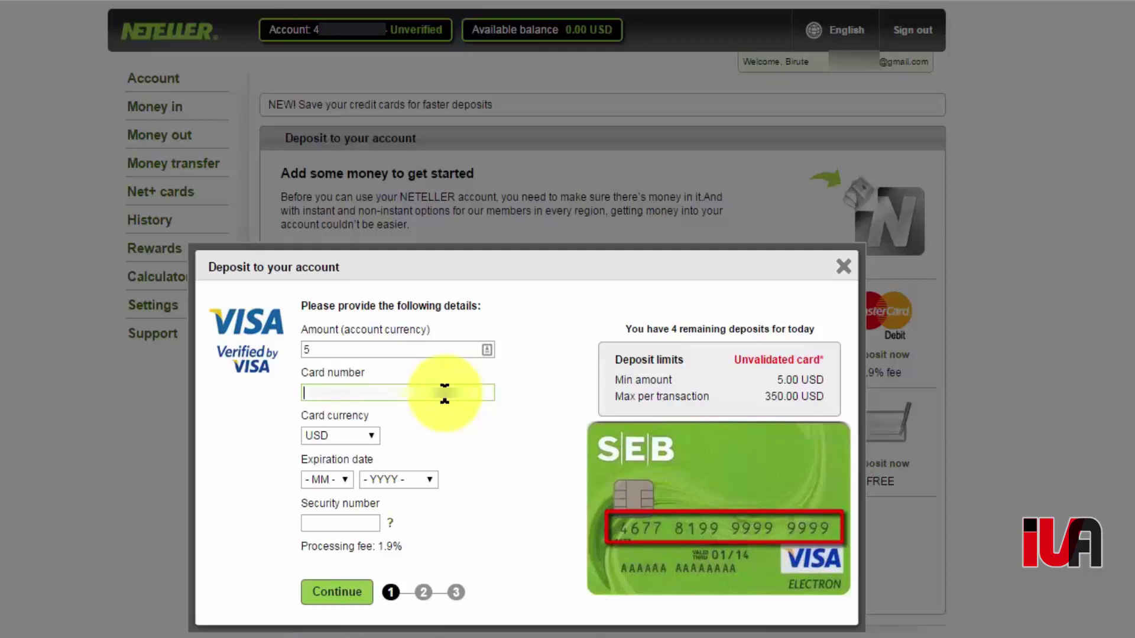
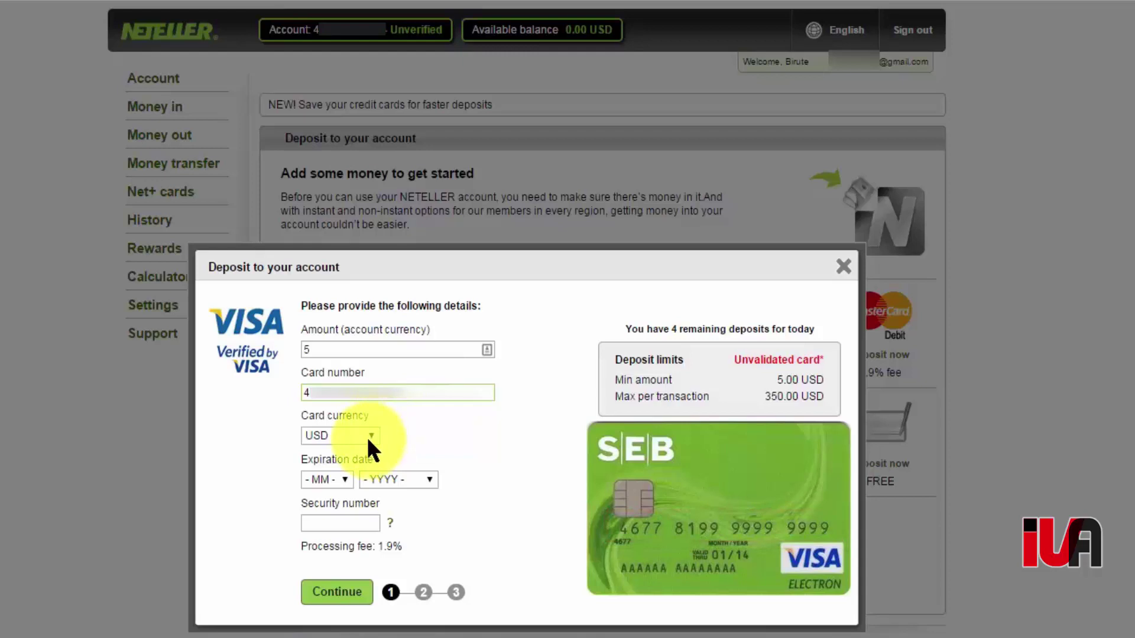
click(366, 437)
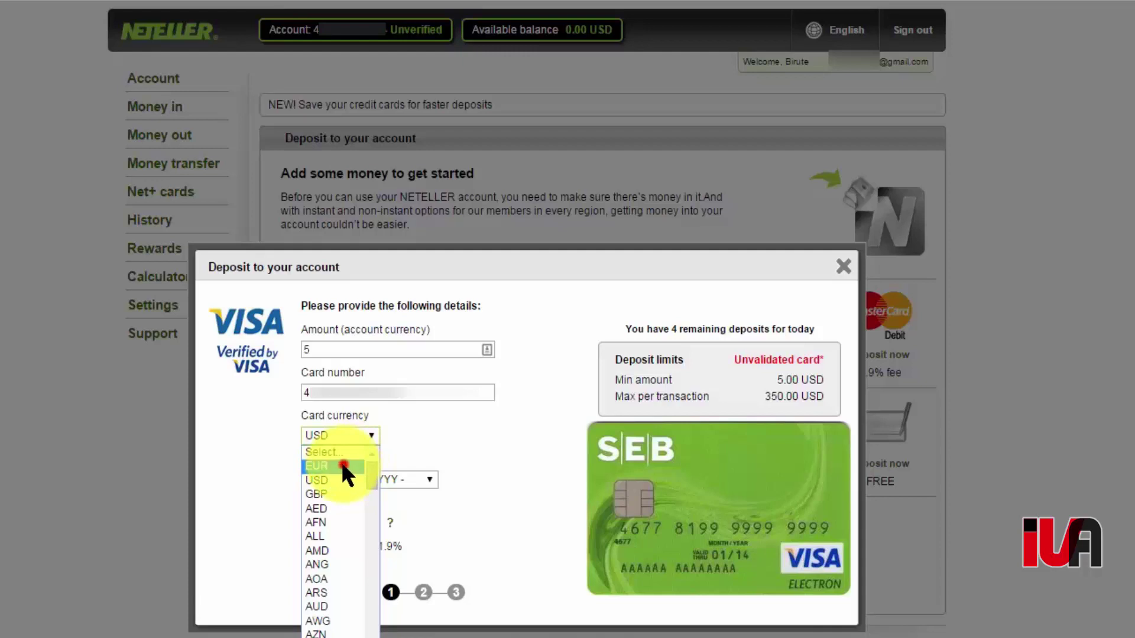
click(342, 464)
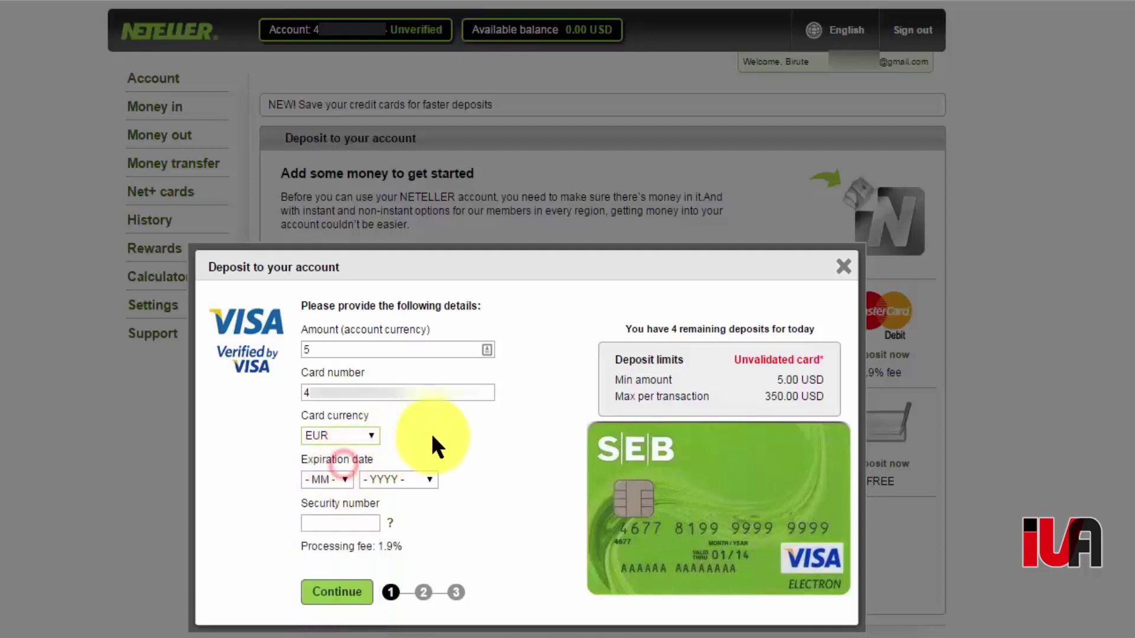
Set the card's expiry month and year, enter the security number, and submit
click(339, 477)
click(325, 594)
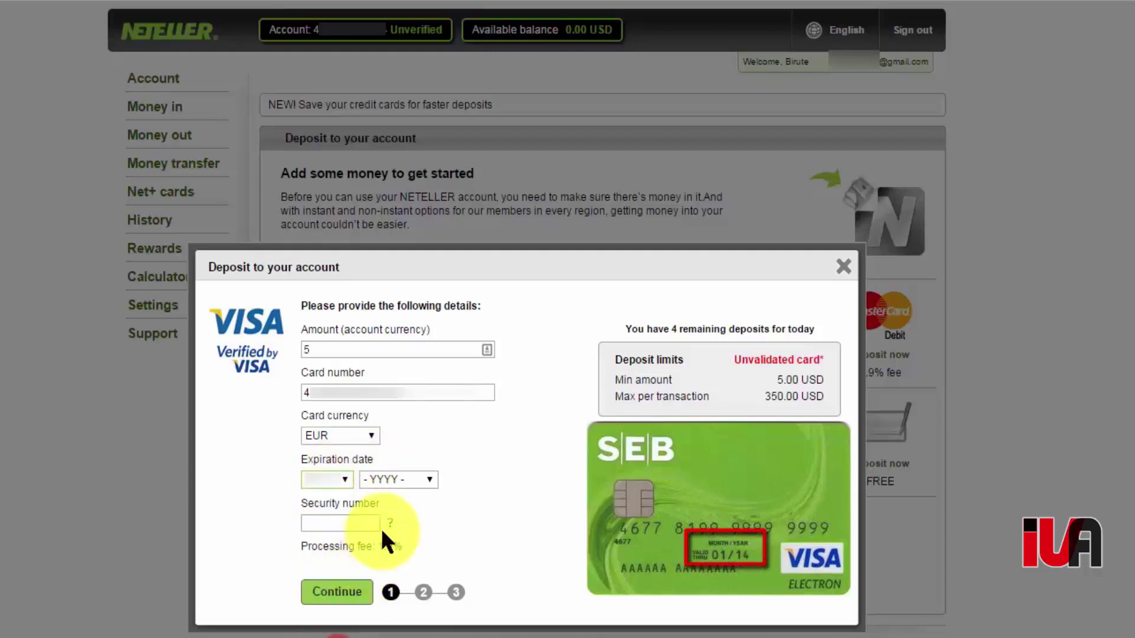
click(420, 479)
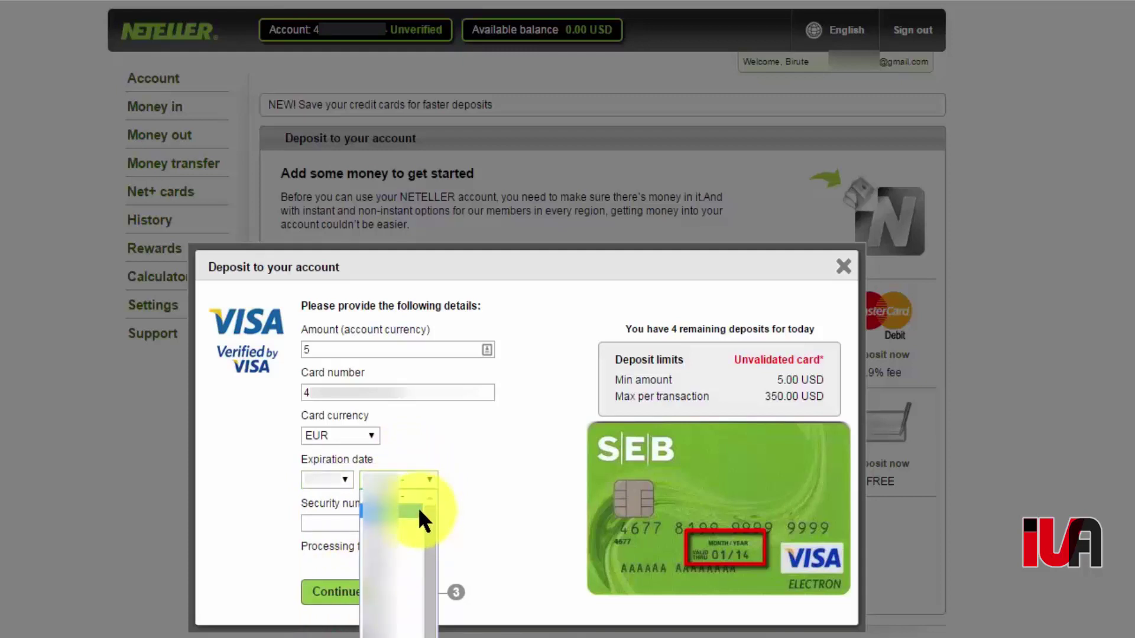
click(408, 547)
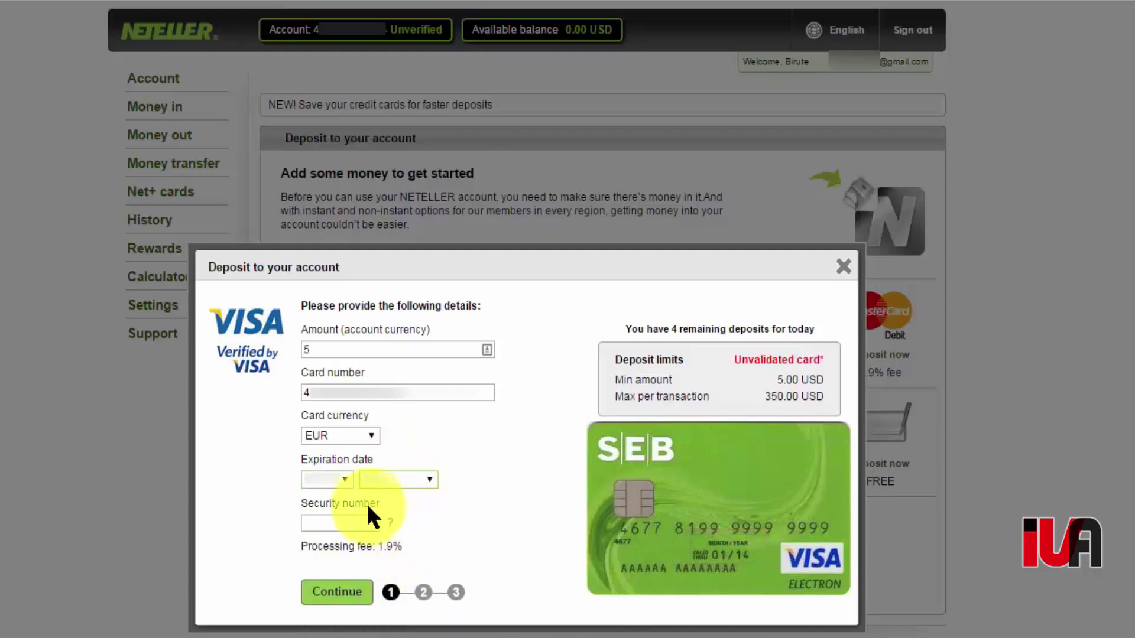
click(358, 524)
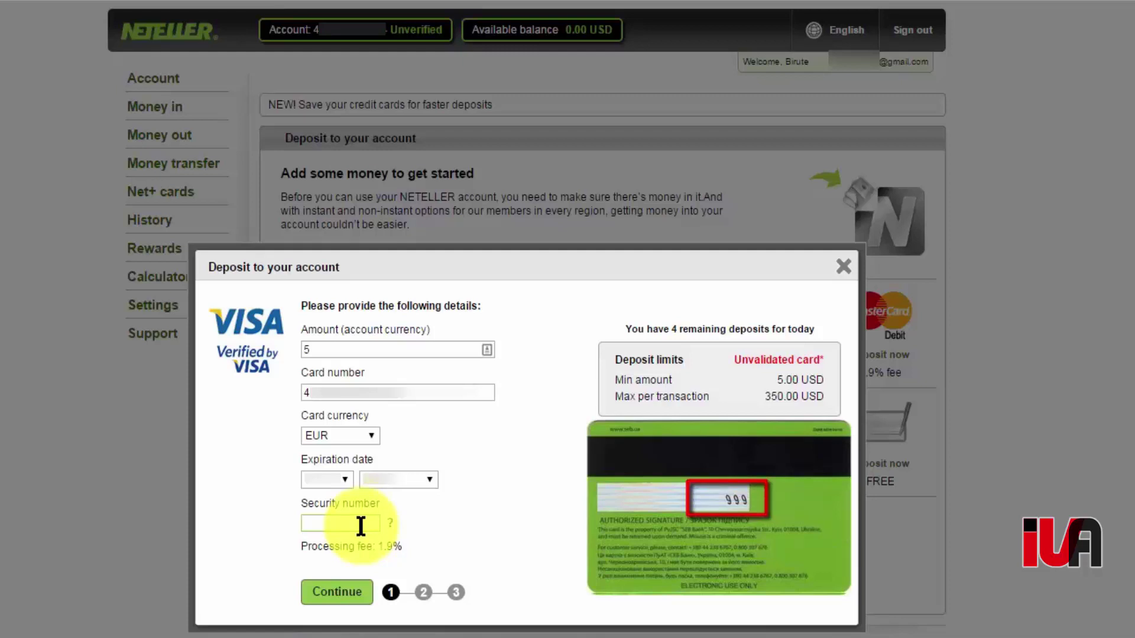
click(360, 525)
click(341, 603)
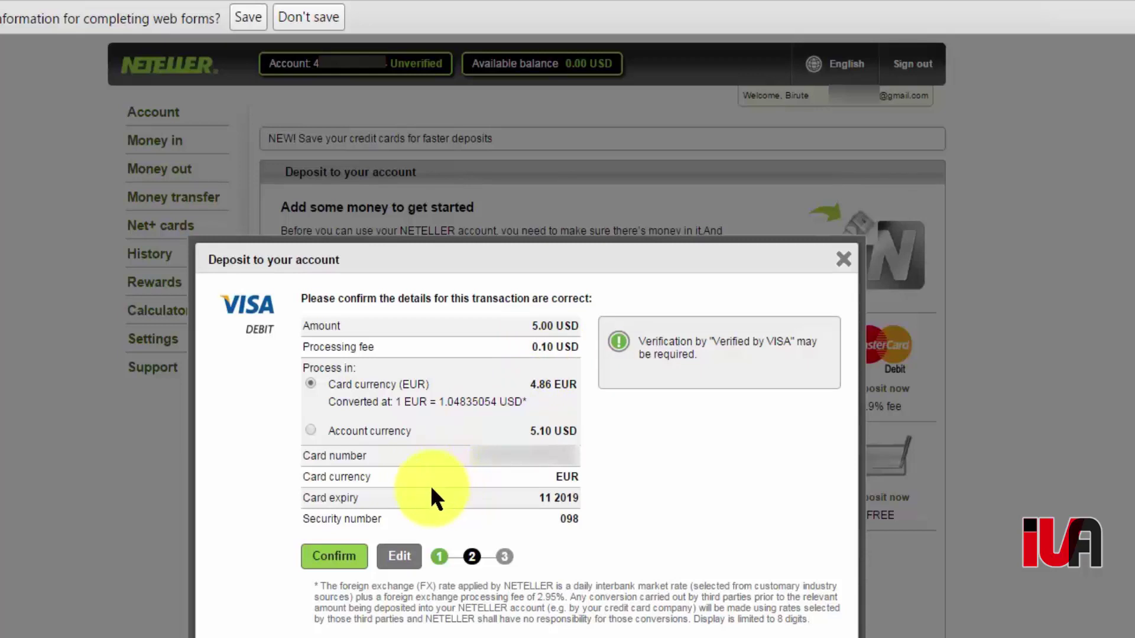
Confirm the 5.00 USD deposit, which is charged to the card as 4.86 EUR
click(344, 561)
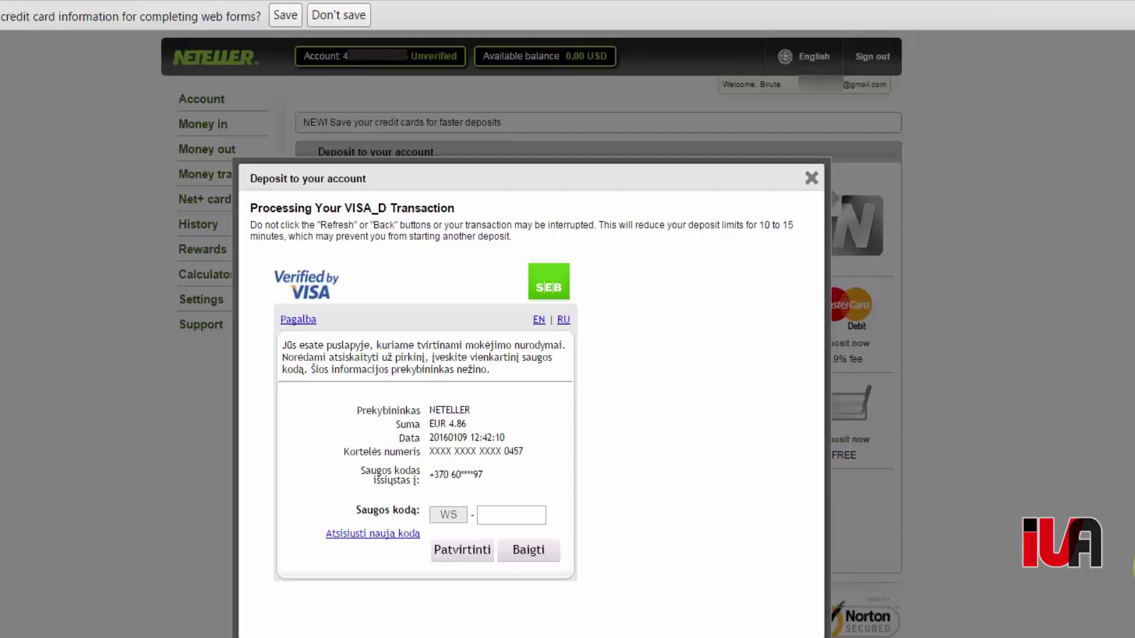
Authorise the 4.86 EUR card charge with the bank's one-time SMS security code
click(489, 521)
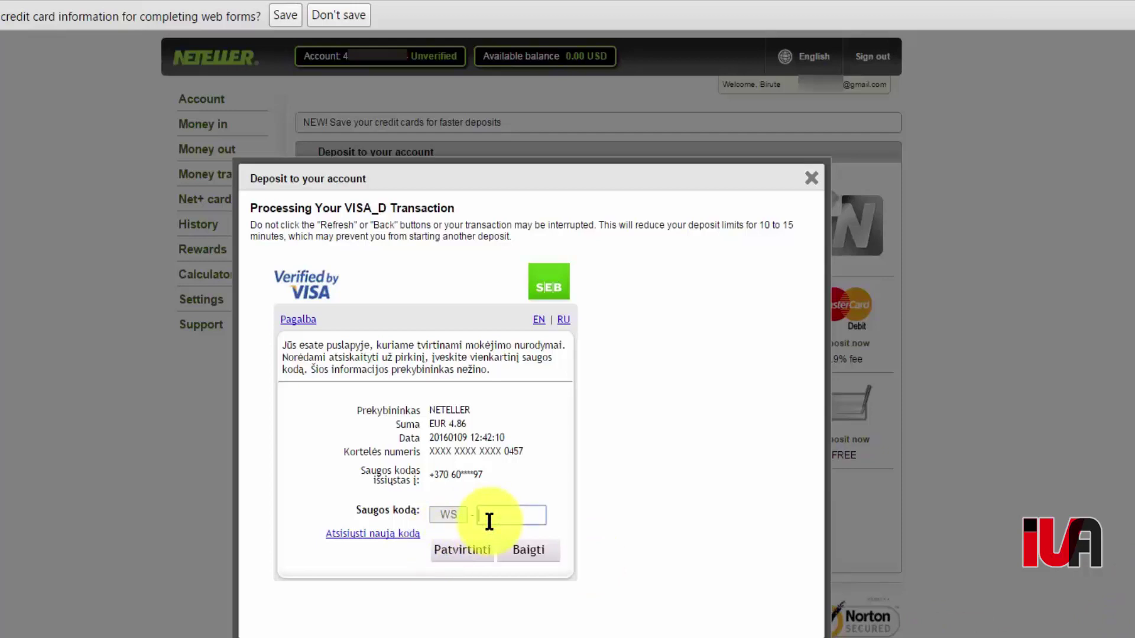
click(473, 550)
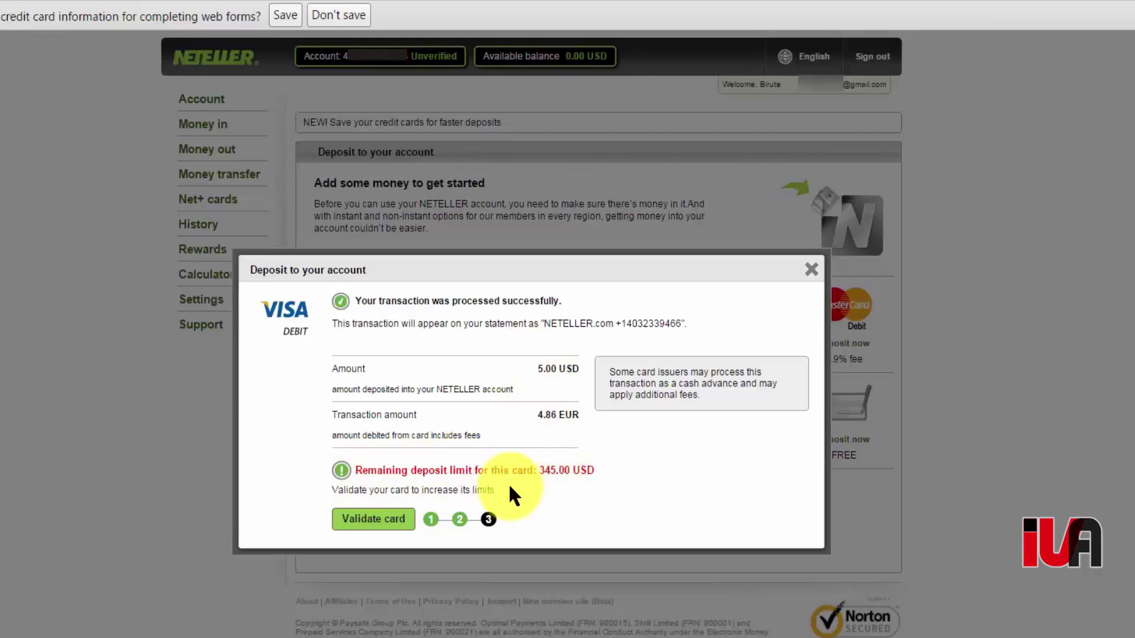
click(381, 528)
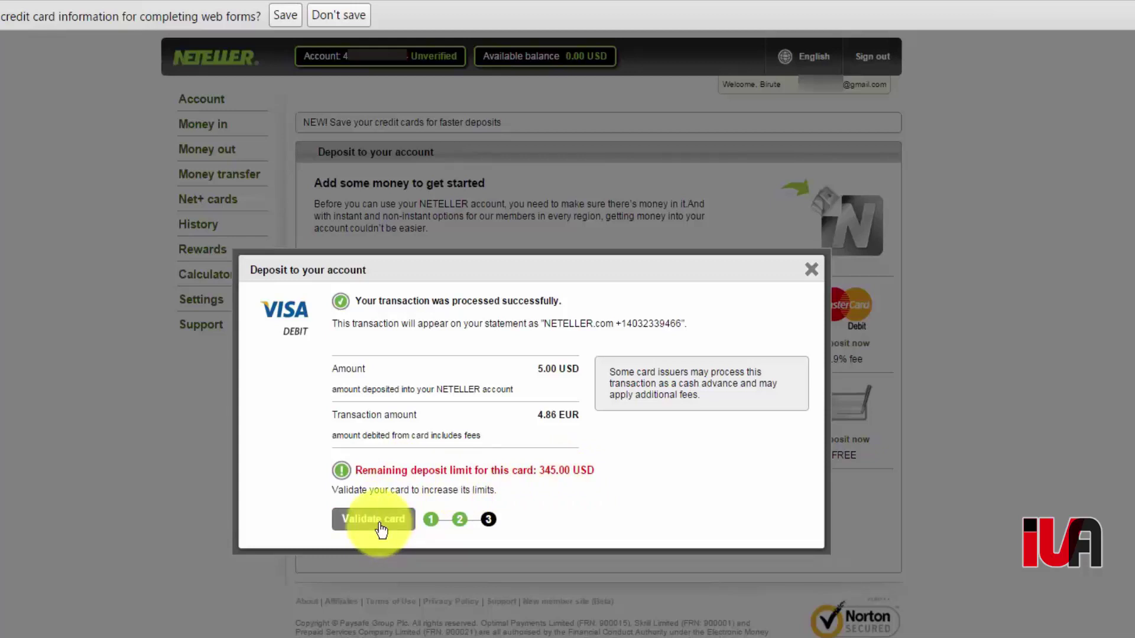
Accept the one-time 3.00 EUR validation charge on the Visa debit card
click(382, 527)
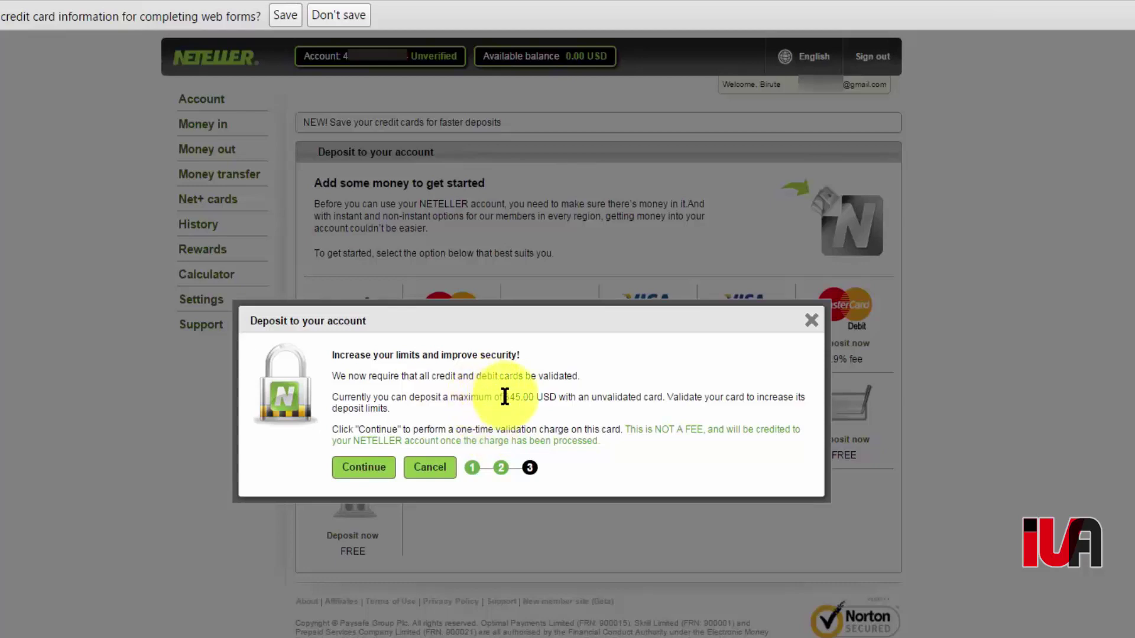
drag(505, 396, 533, 397)
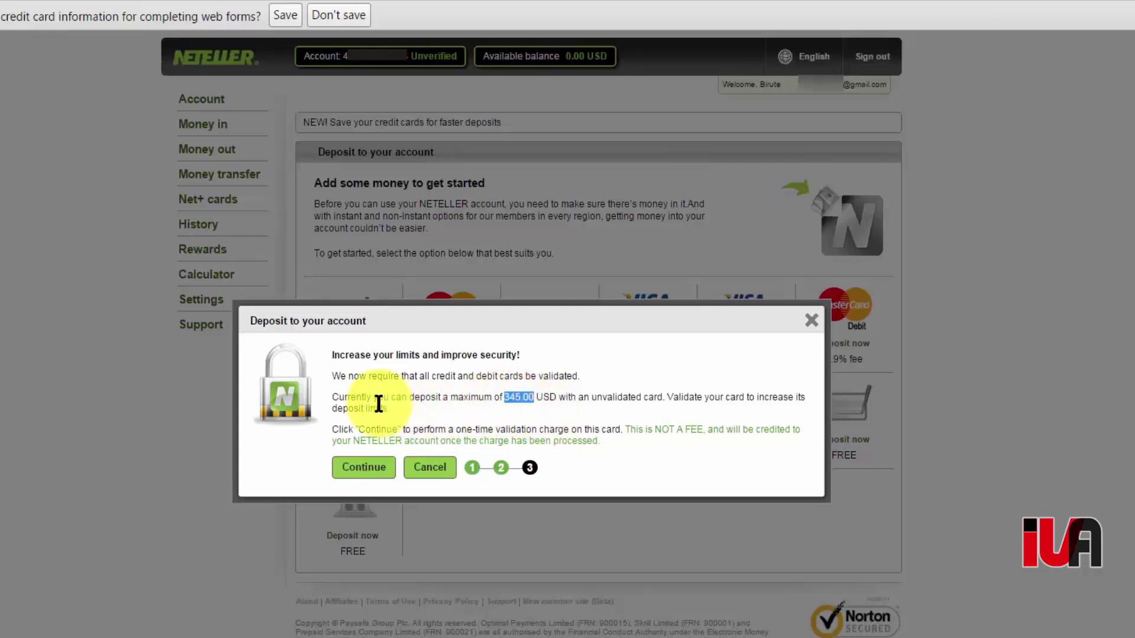
click(363, 476)
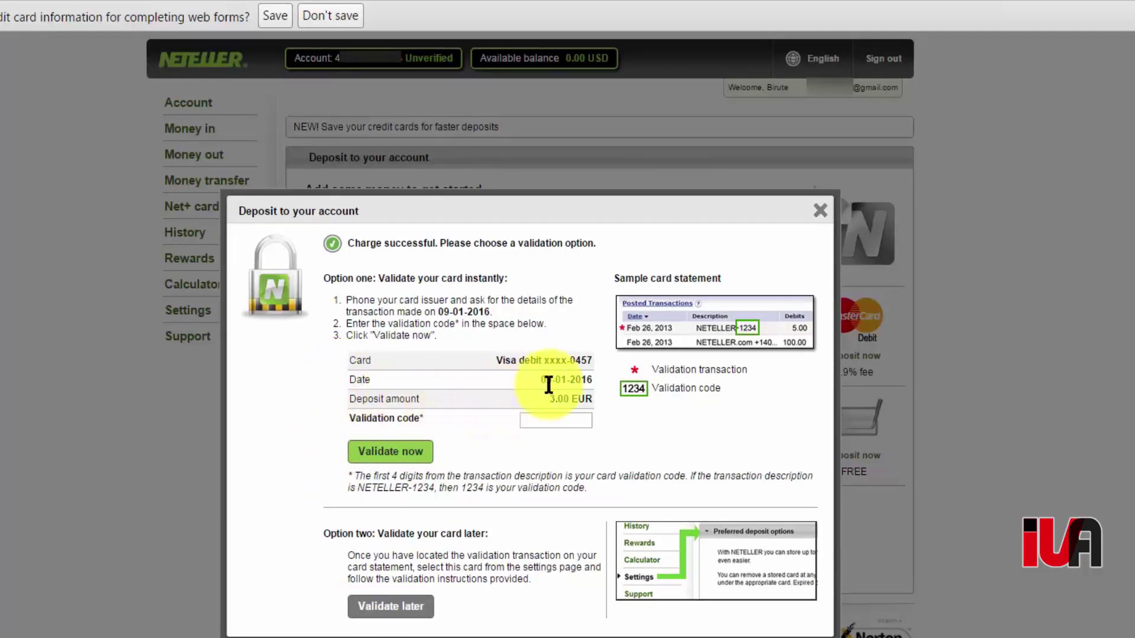
drag(548, 398, 593, 392)
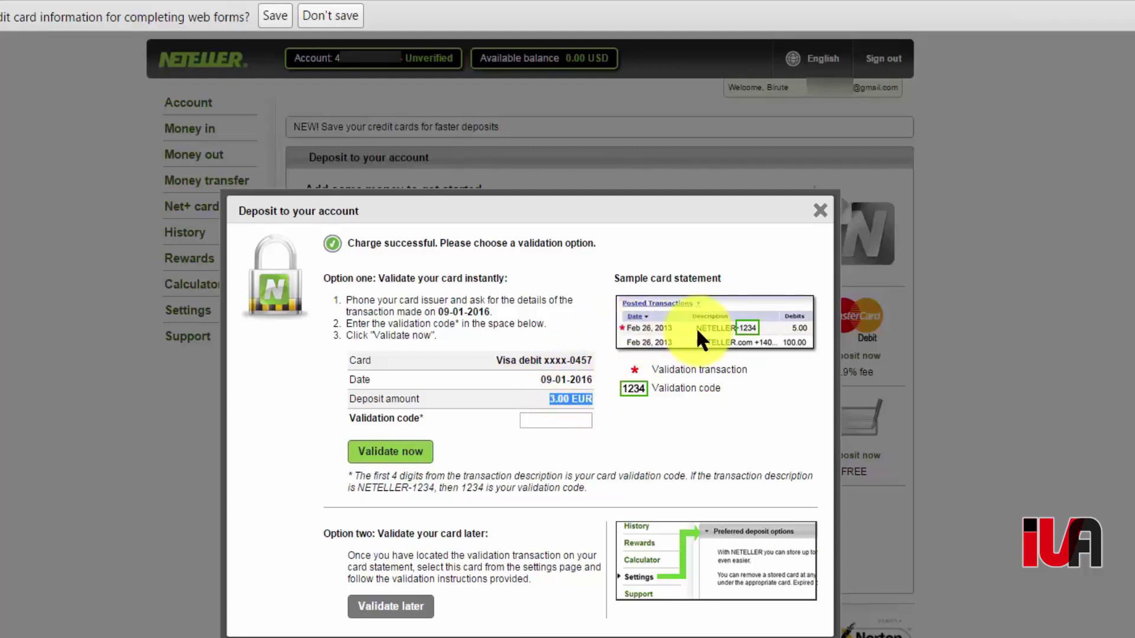
mouse_move(562, 397)
mouse_down()
mouse_move(538, 392)
mouse_move(611, 408)
mouse_move(592, 443)
mouse_move(570, 424)
mouse_move(573, 412)
mouse_up()
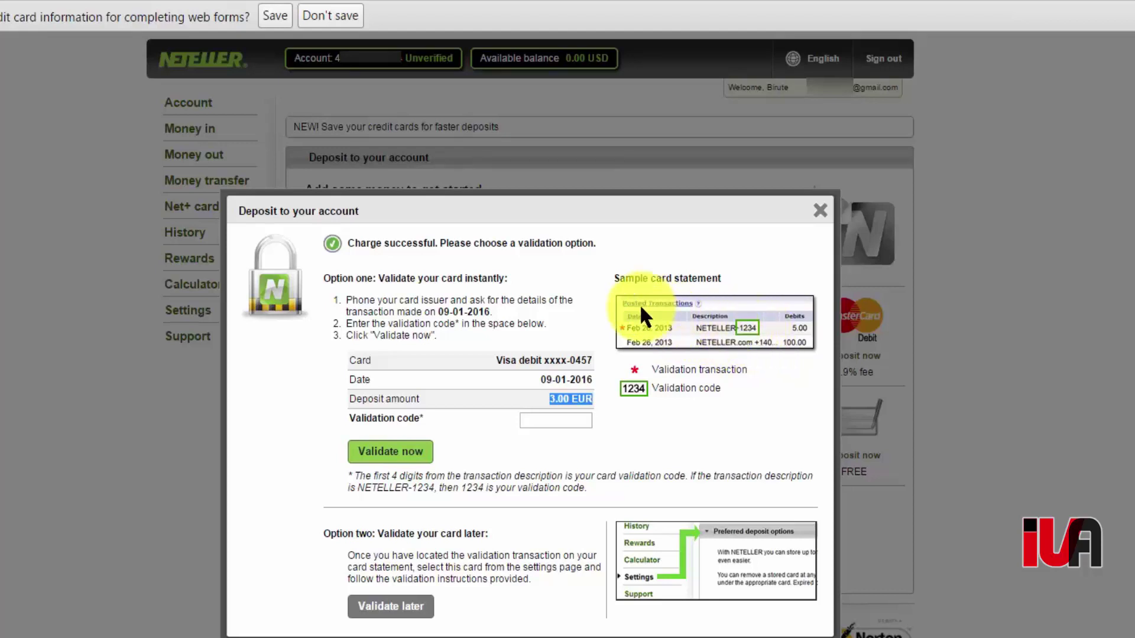
click(542, 420)
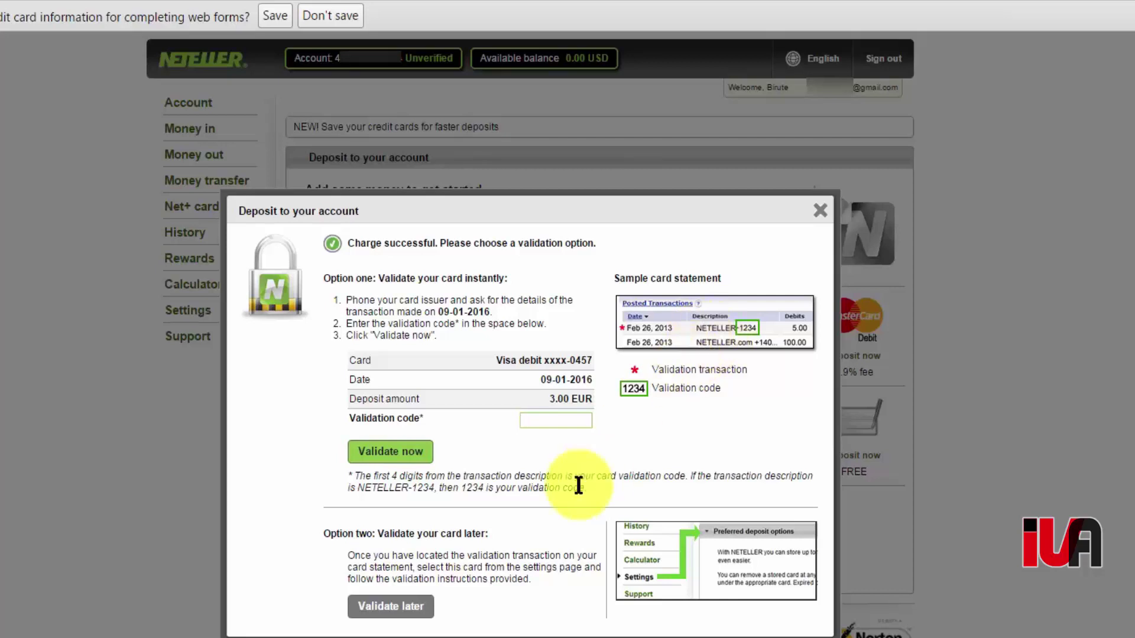
drag(549, 399, 585, 398)
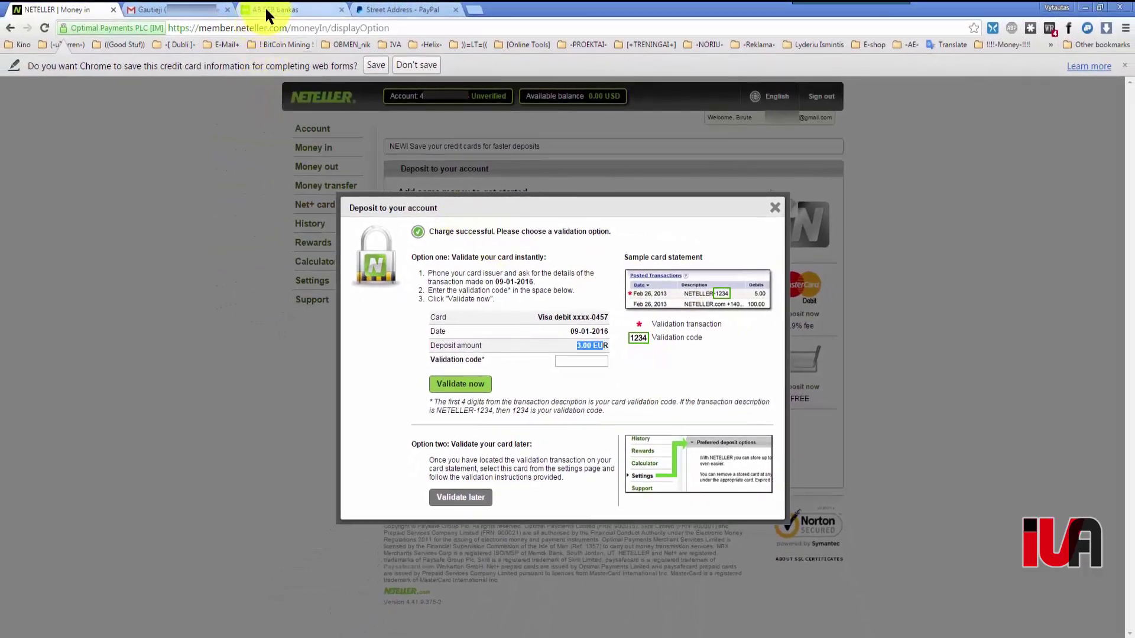
Copy the four-digit code after 'Neteller-' from the 3,00 EUR SEB transaction
click(269, 7)
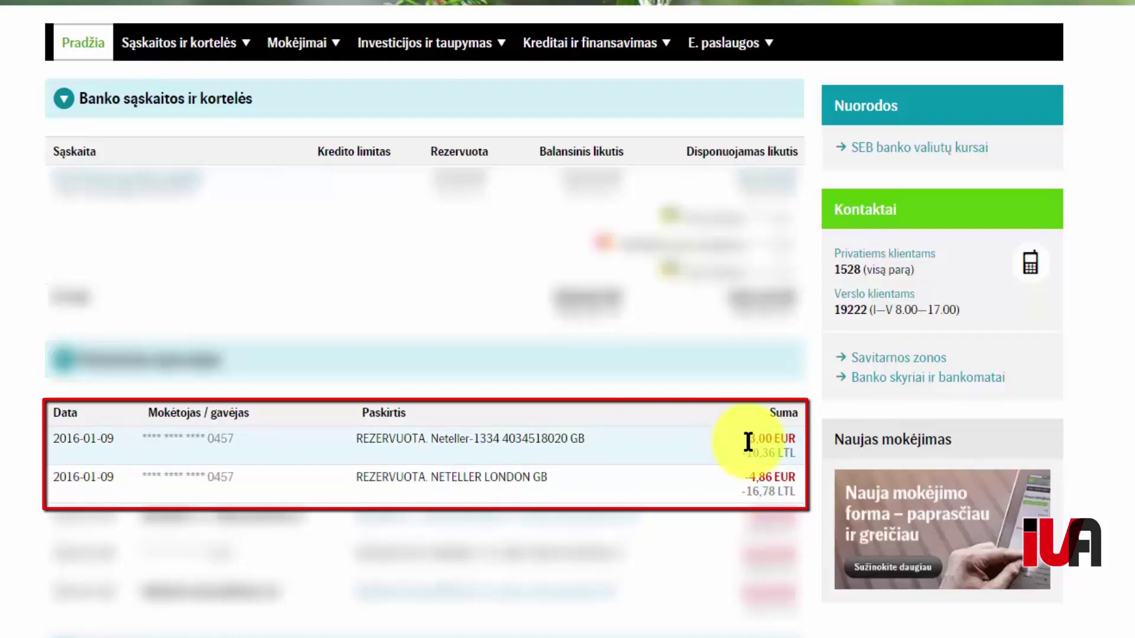
double_click(465, 438)
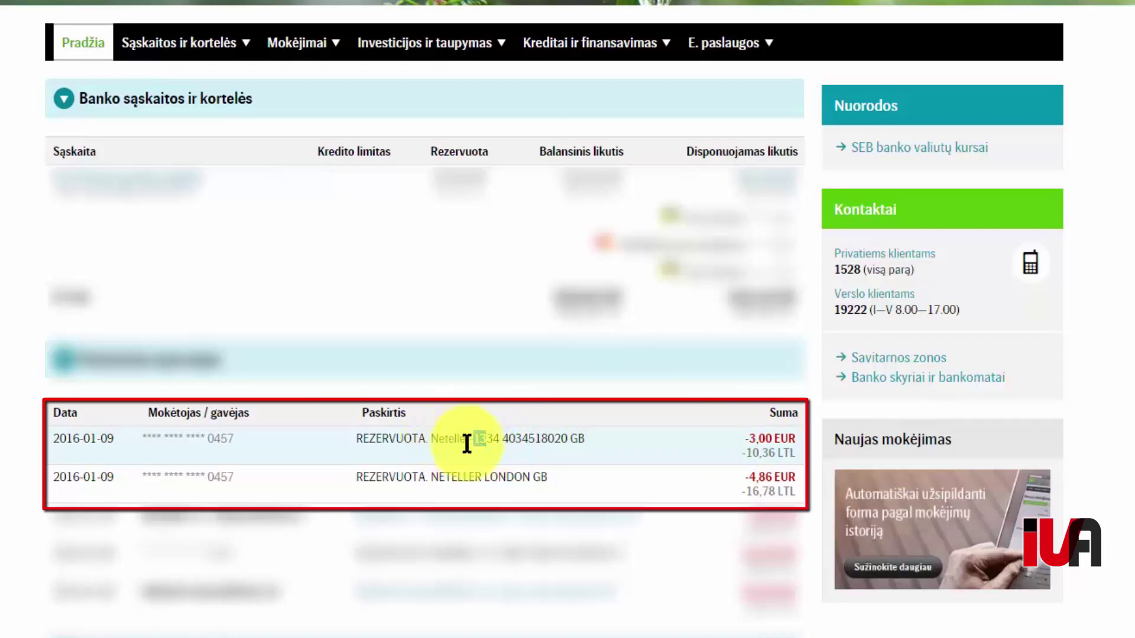
mouse_move(473, 438)
mouse_down()
mouse_move(501, 439)
mouse_move(486, 439)
mouse_up()
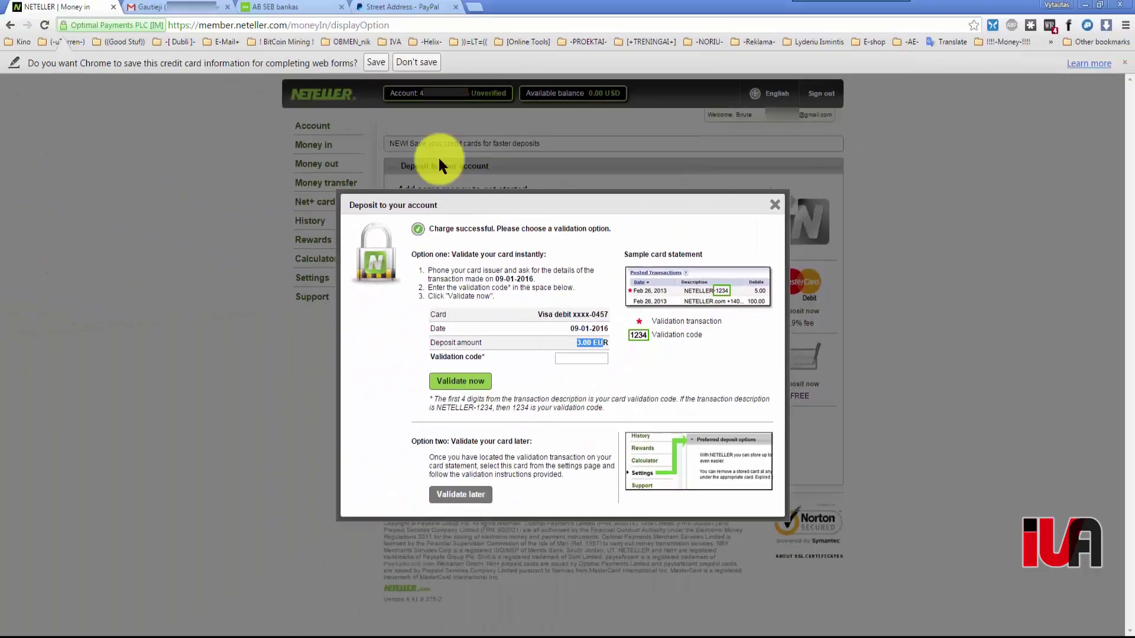
click(312, 8)
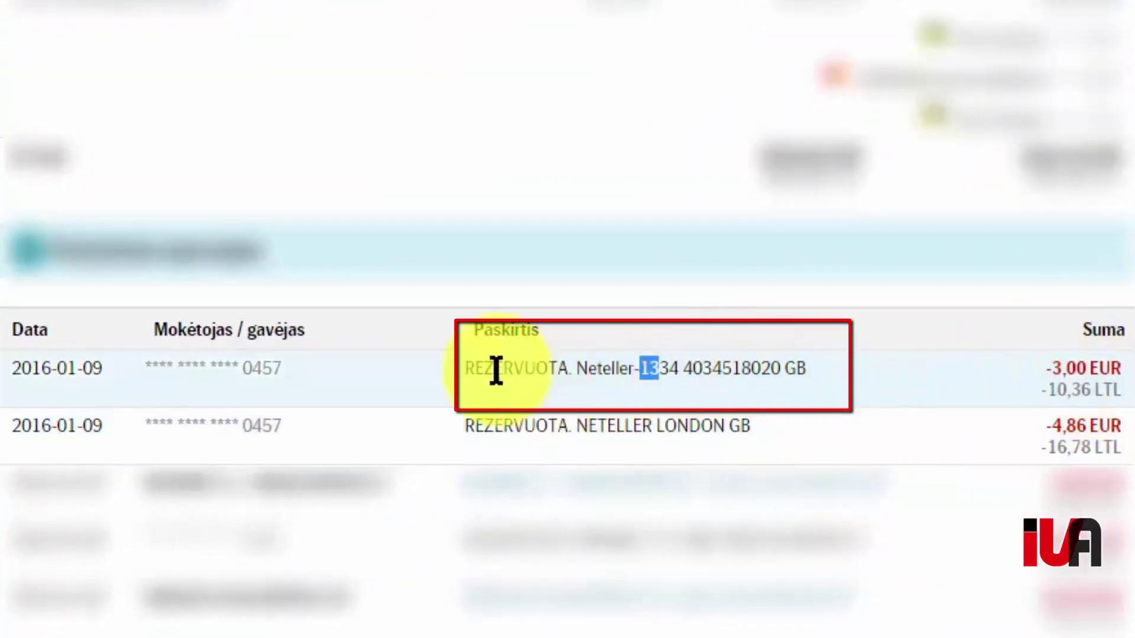
click(645, 371)
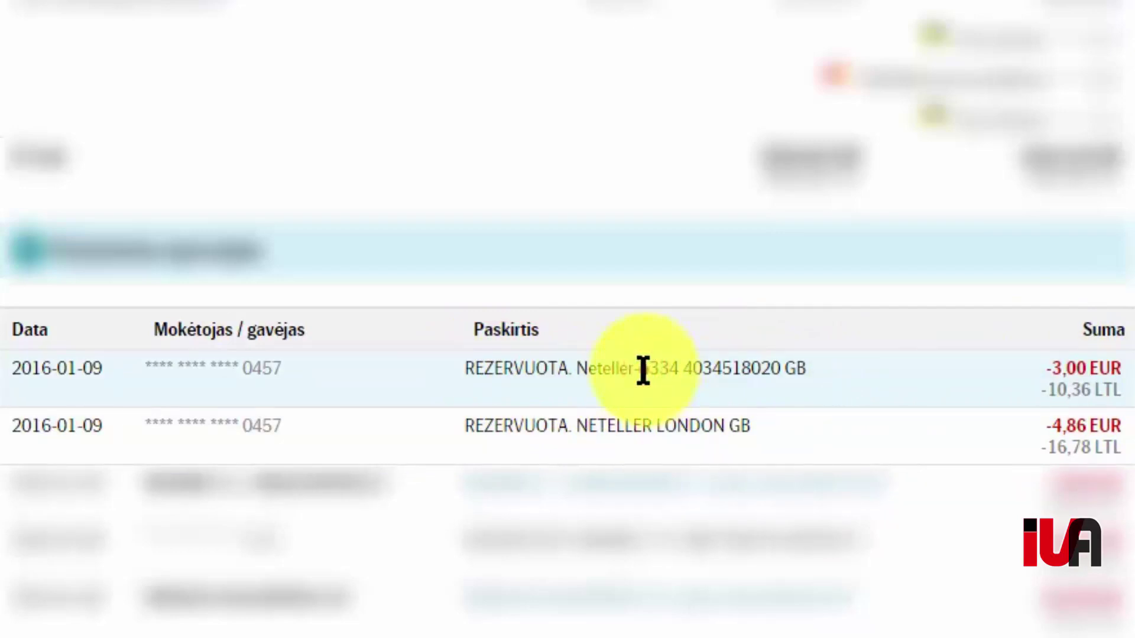
drag(644, 371, 669, 373)
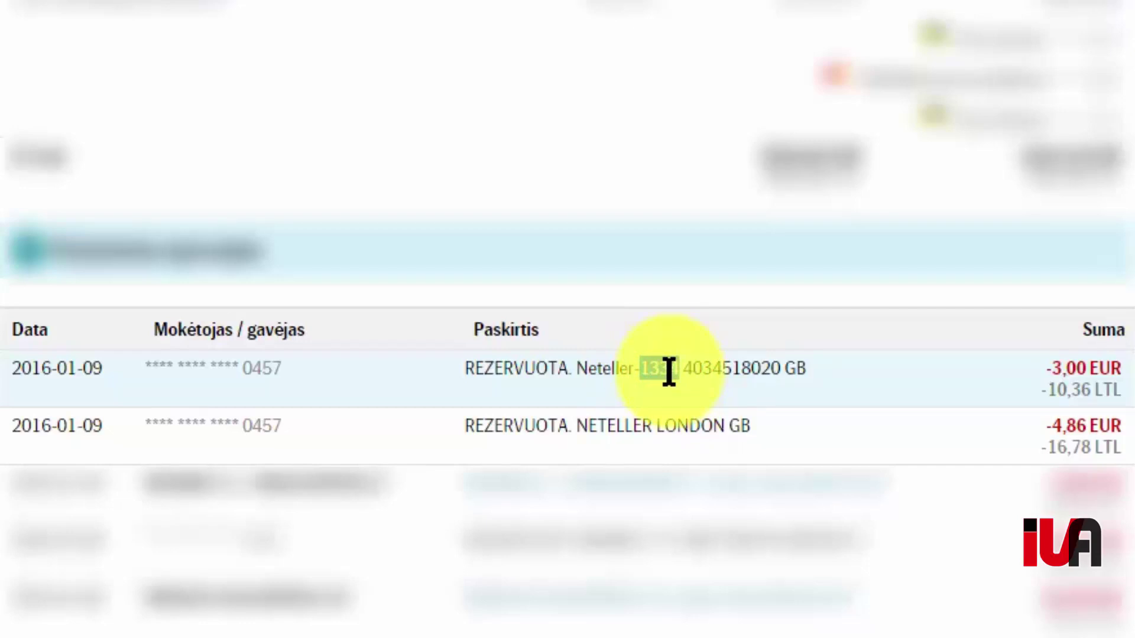
right_click(668, 372)
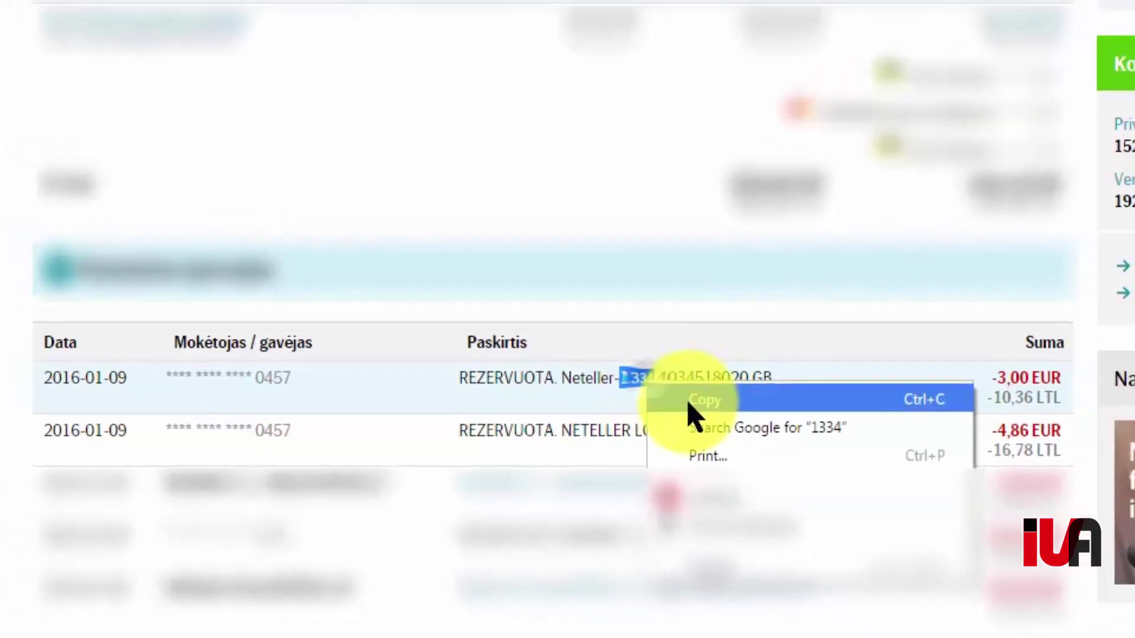
click(697, 391)
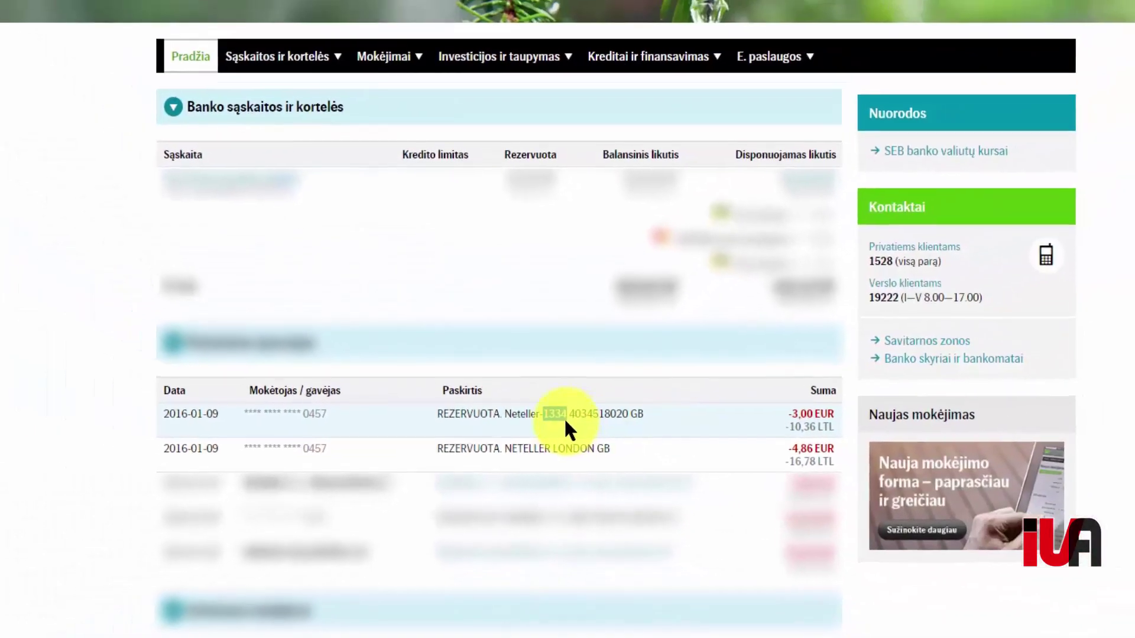
click(605, 402)
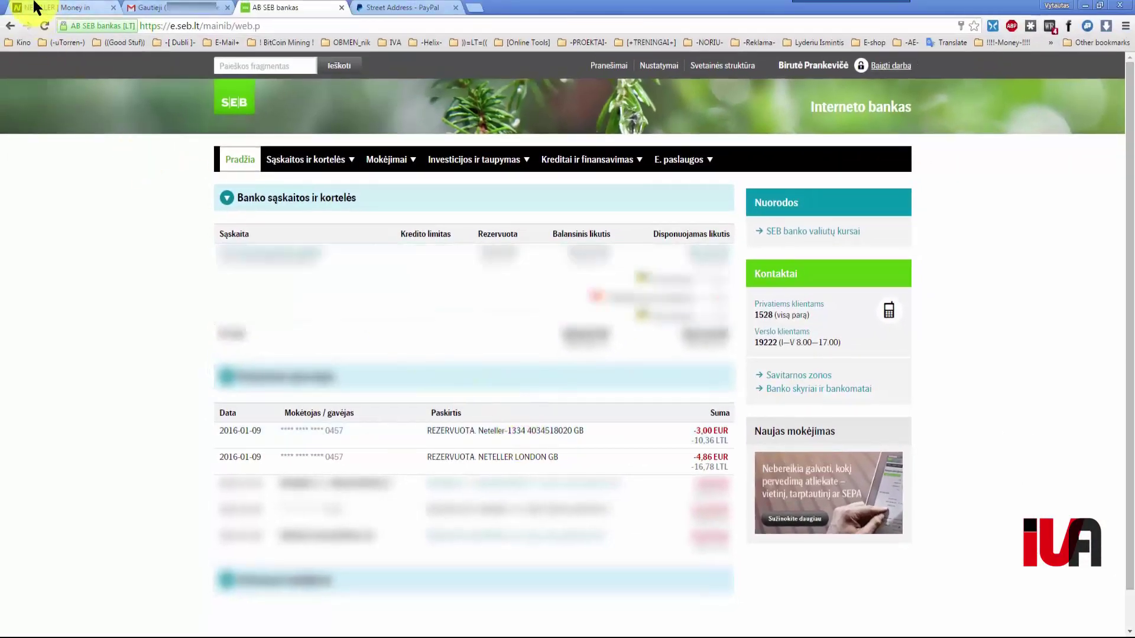
Paste the copied code as the validation code and validate the card, raising its limit to 495.00 USD
click(36, 7)
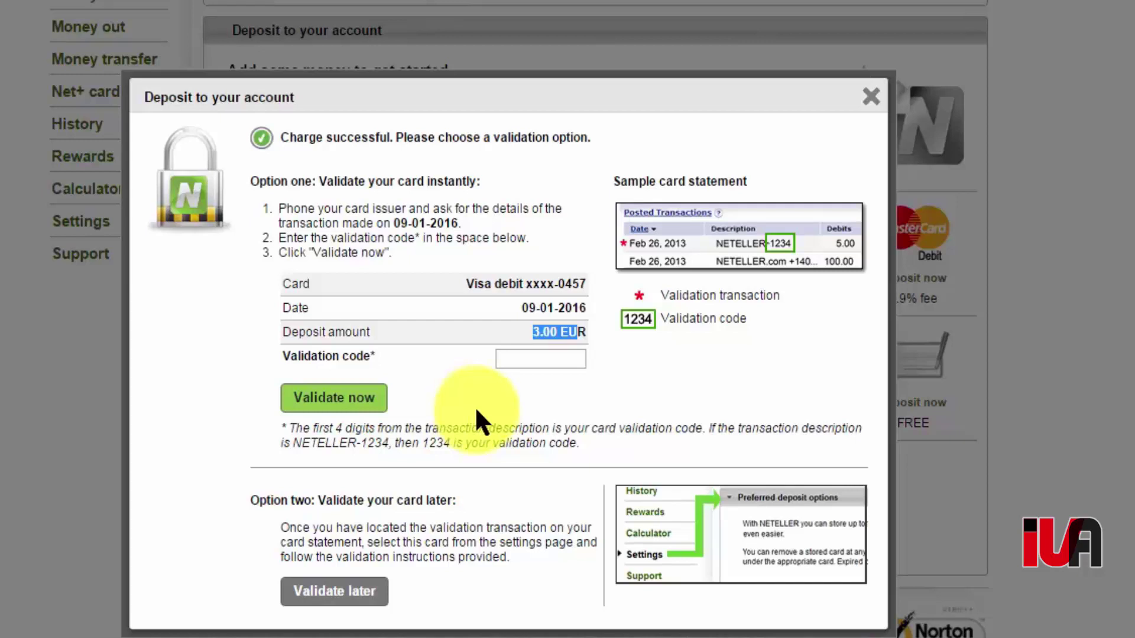
click(515, 364)
right_click(515, 364)
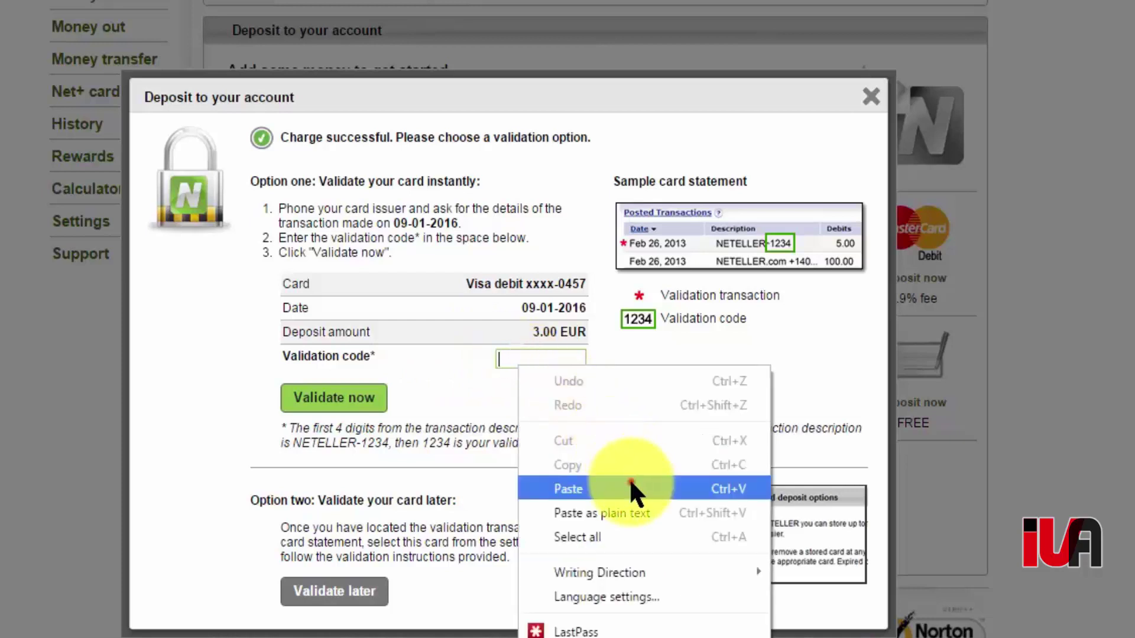
click(630, 484)
click(314, 405)
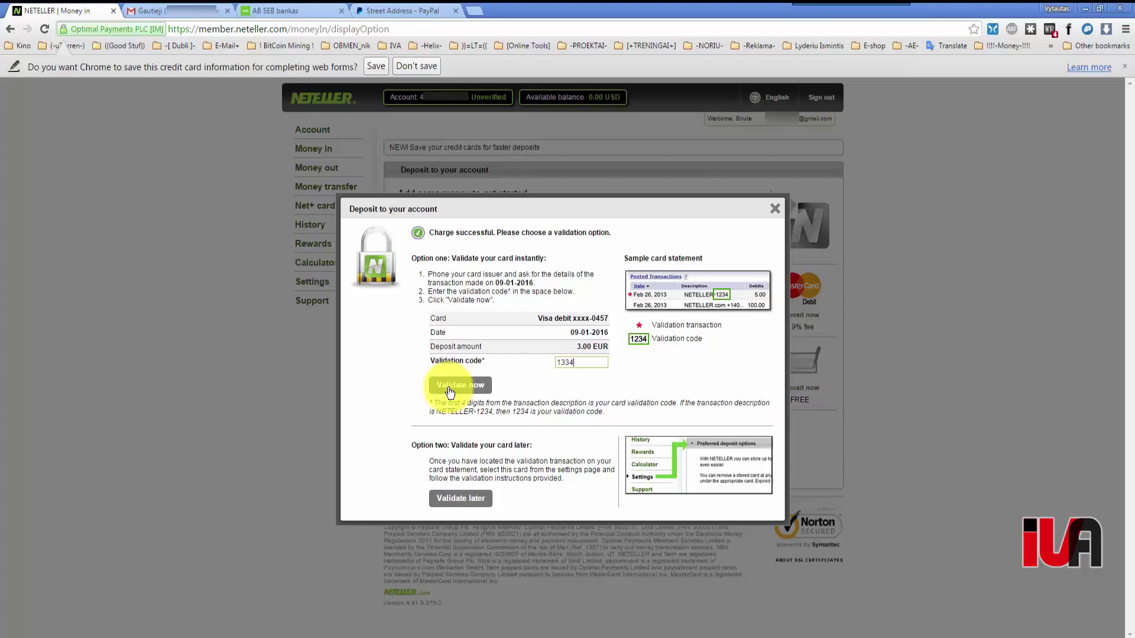
click(449, 392)
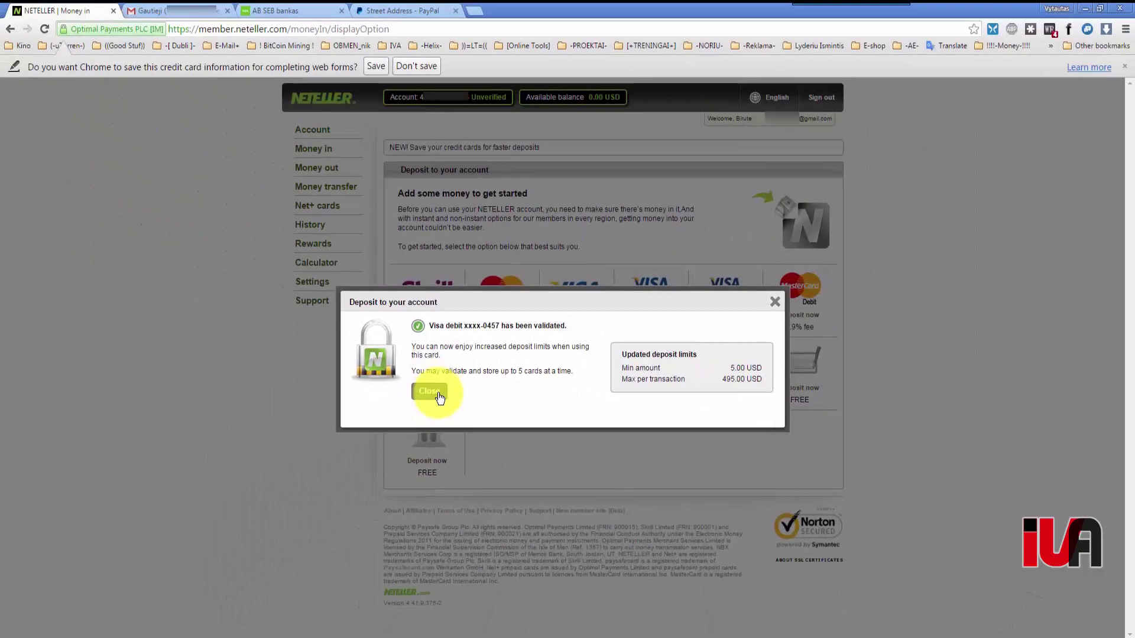
click(438, 395)
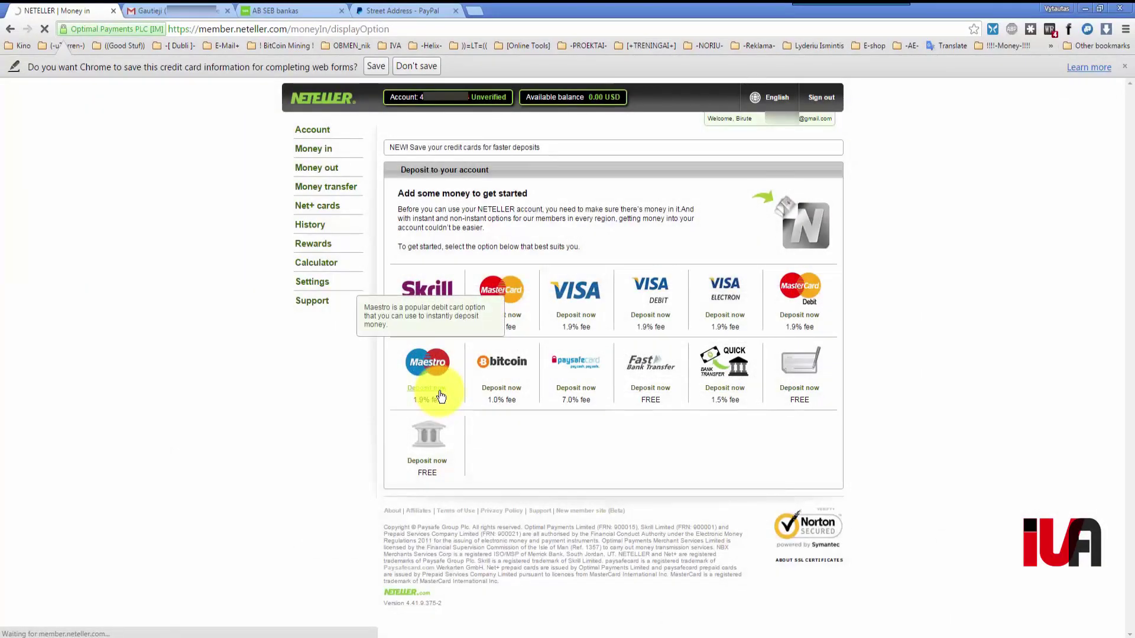
Go to the account verification page through the 'verifying your account' link
click(434, 361)
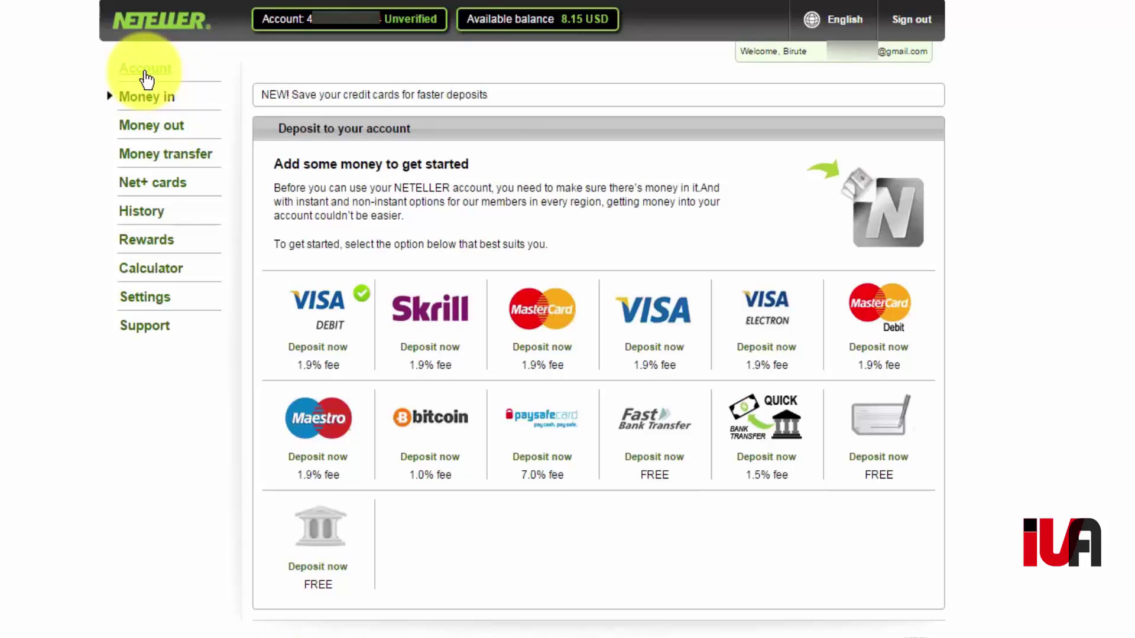
click(145, 72)
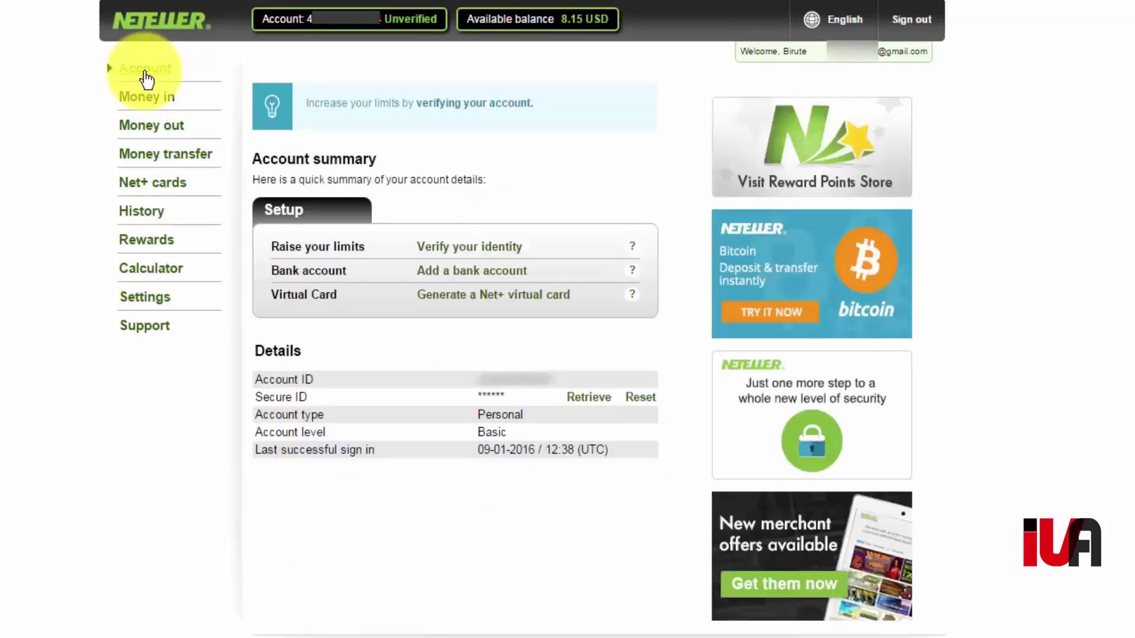
click(481, 103)
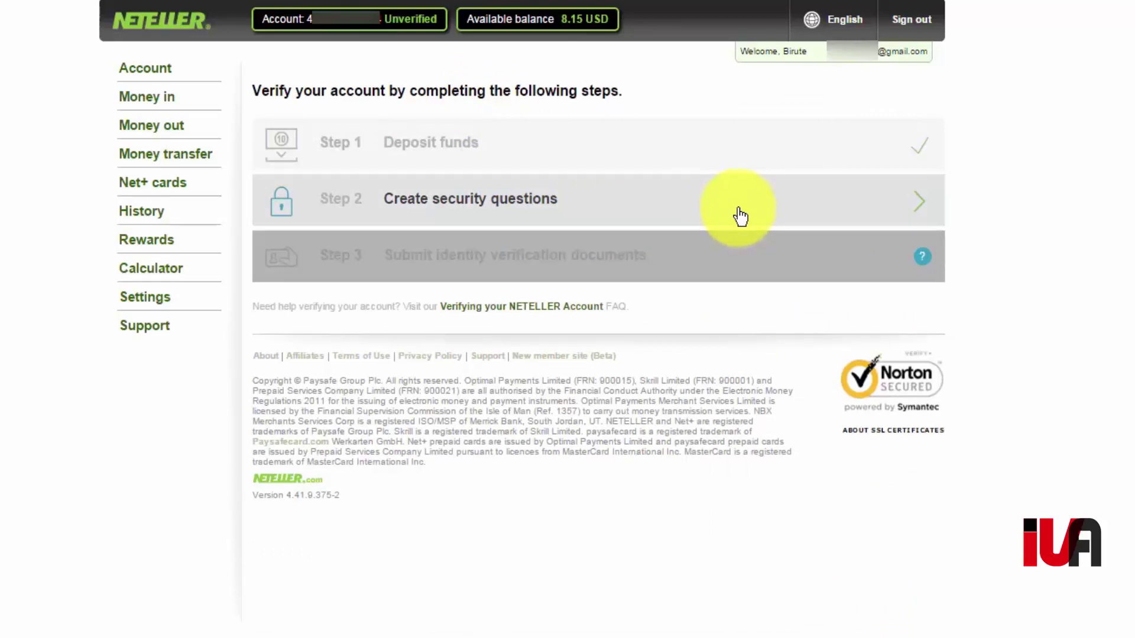
Expand Step 2 and choose First pet's name? as the first security question
click(739, 216)
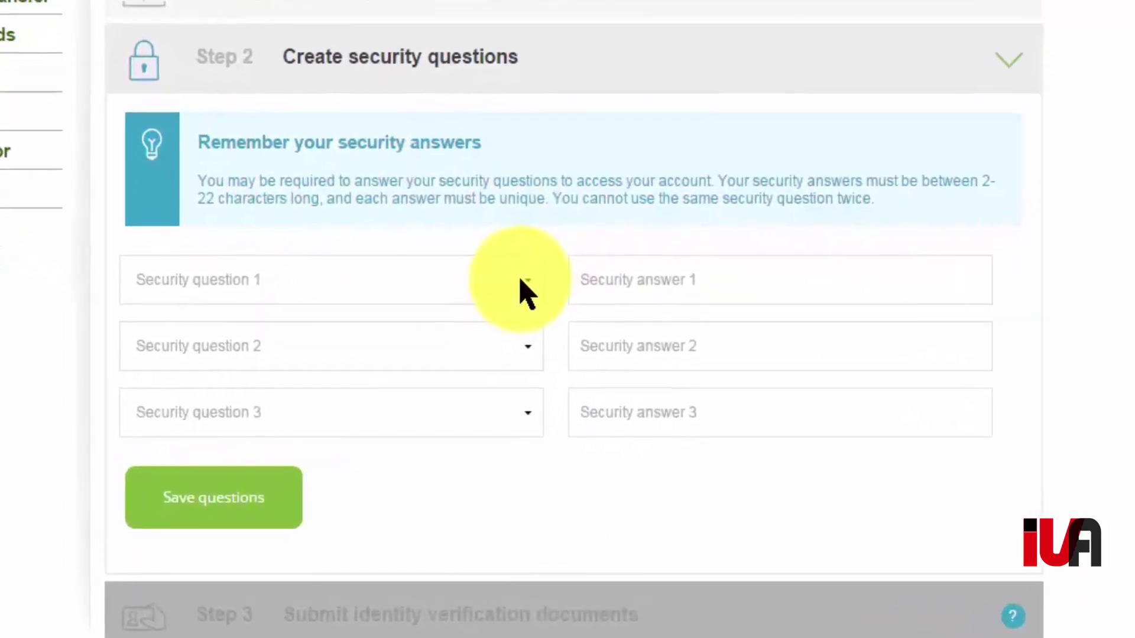
click(529, 300)
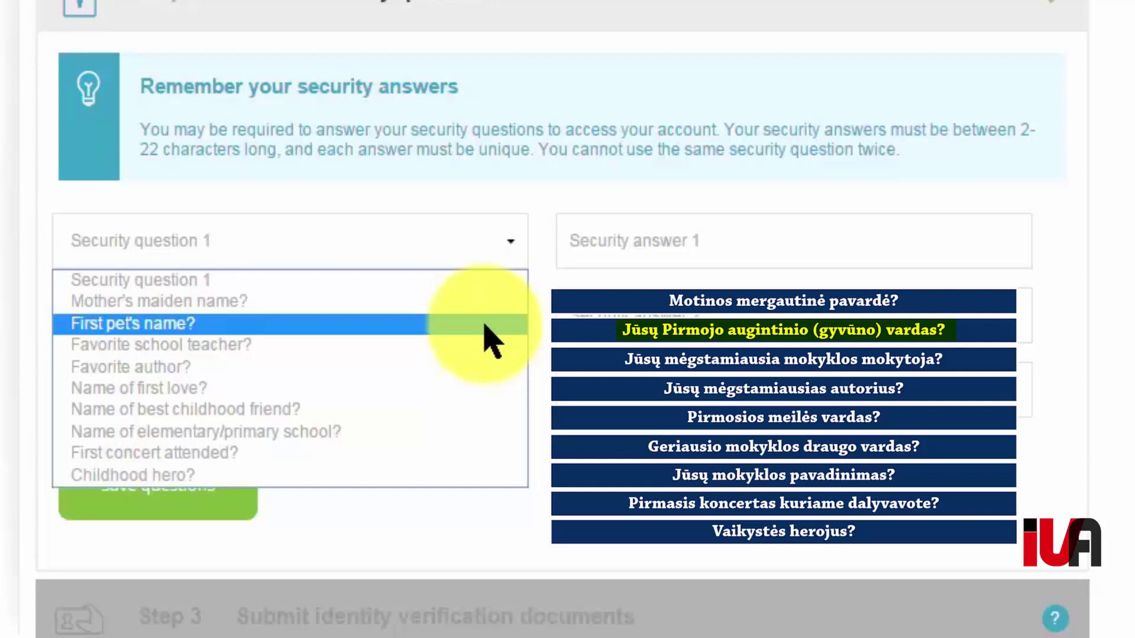
click(488, 324)
click(660, 250)
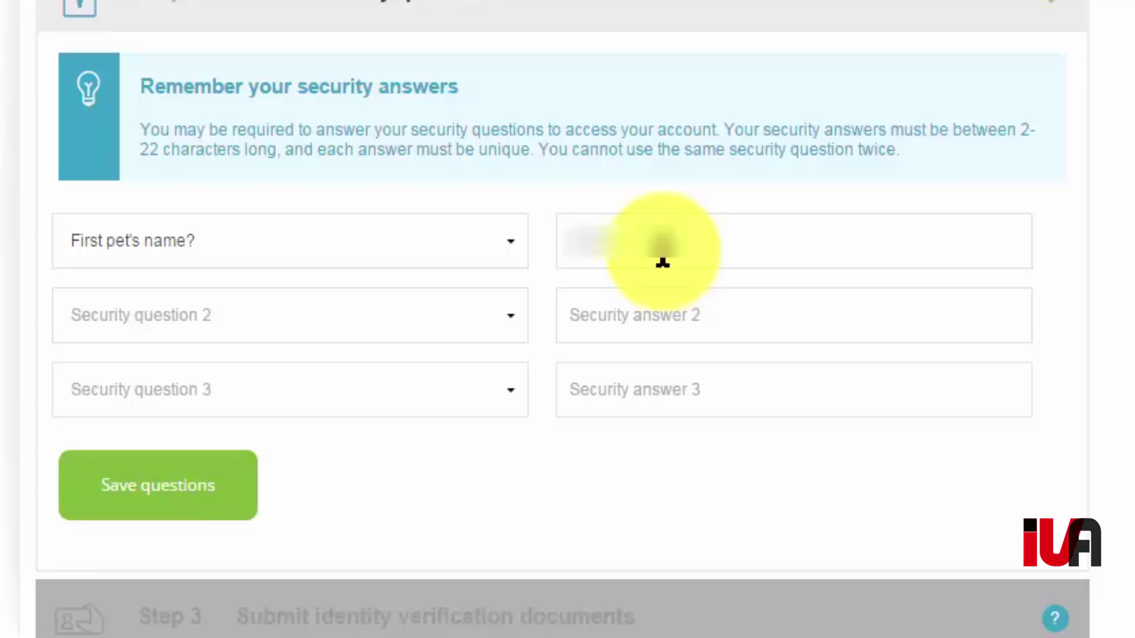
click(510, 317)
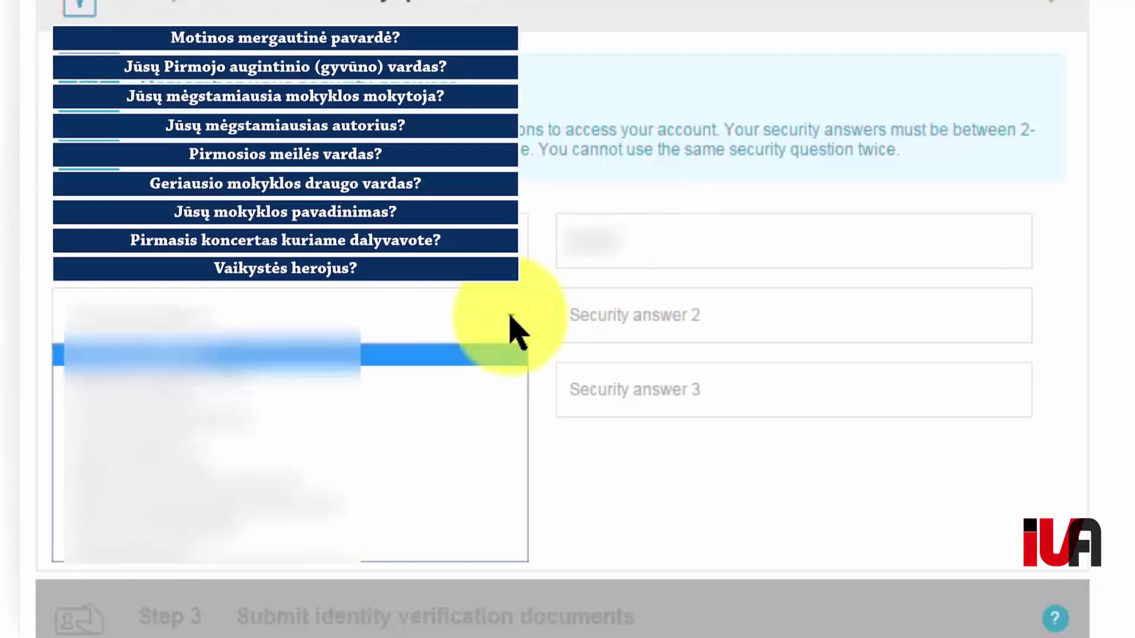
click(465, 376)
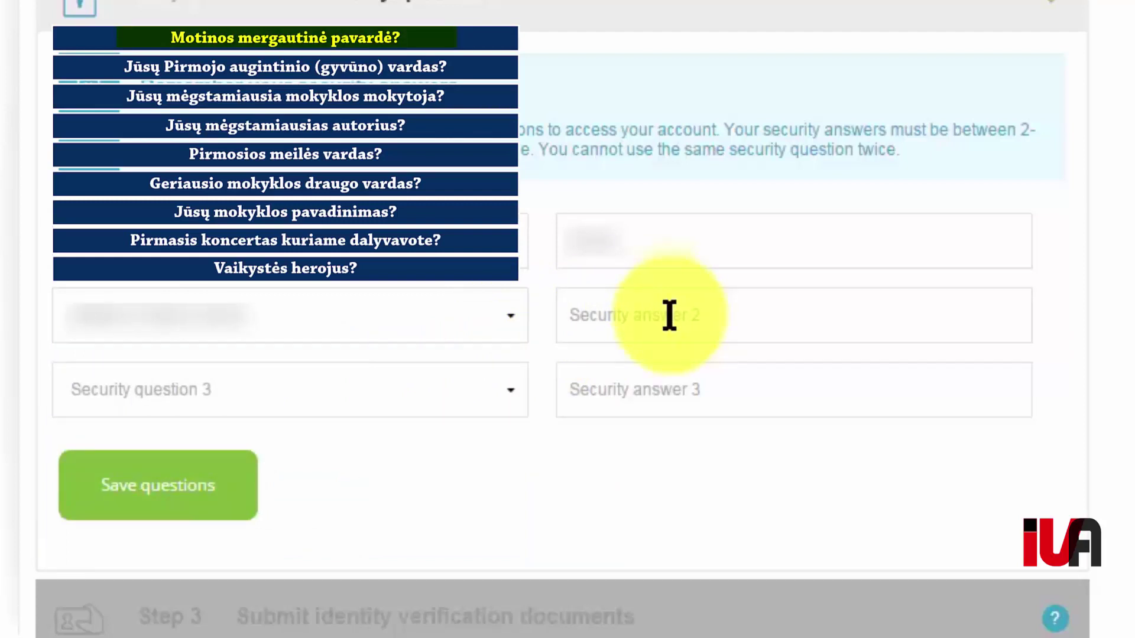
click(668, 315)
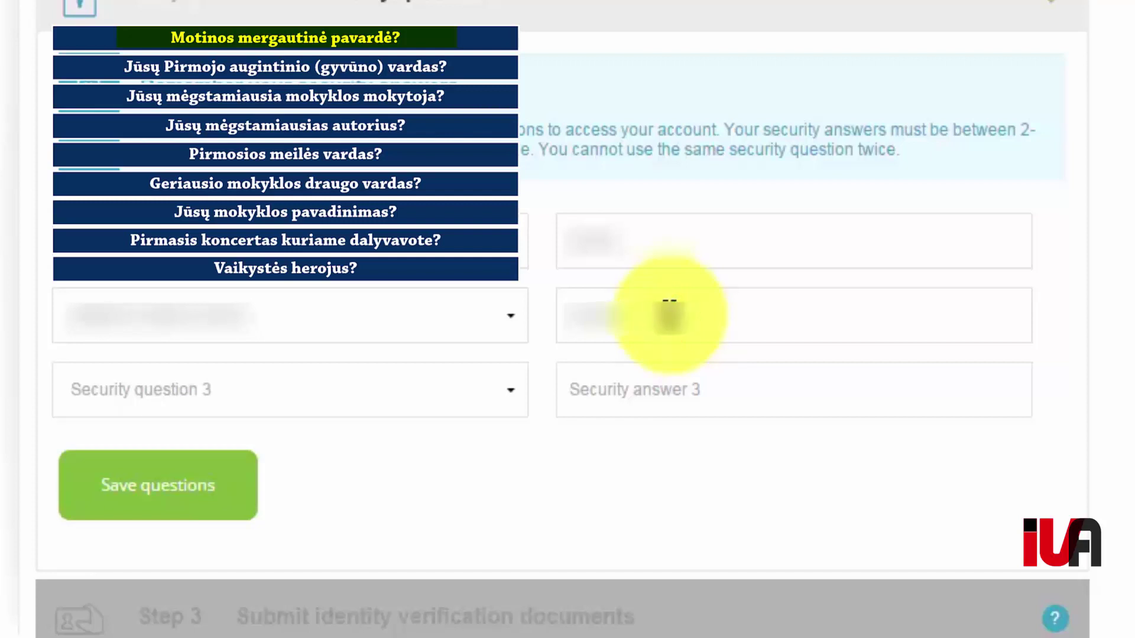
click(511, 400)
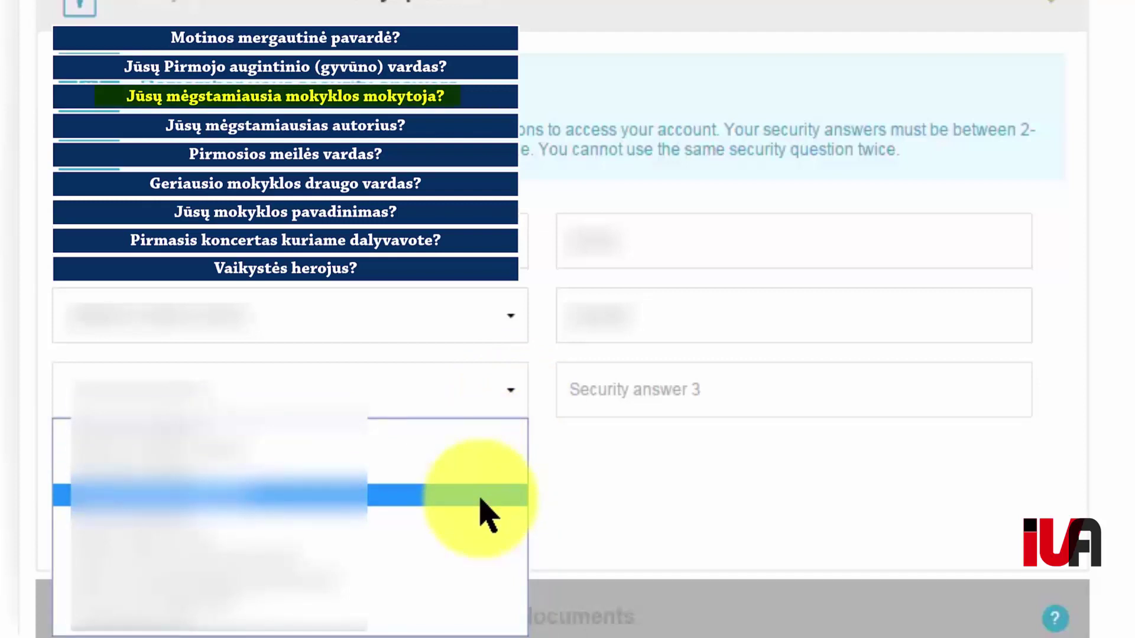
click(486, 515)
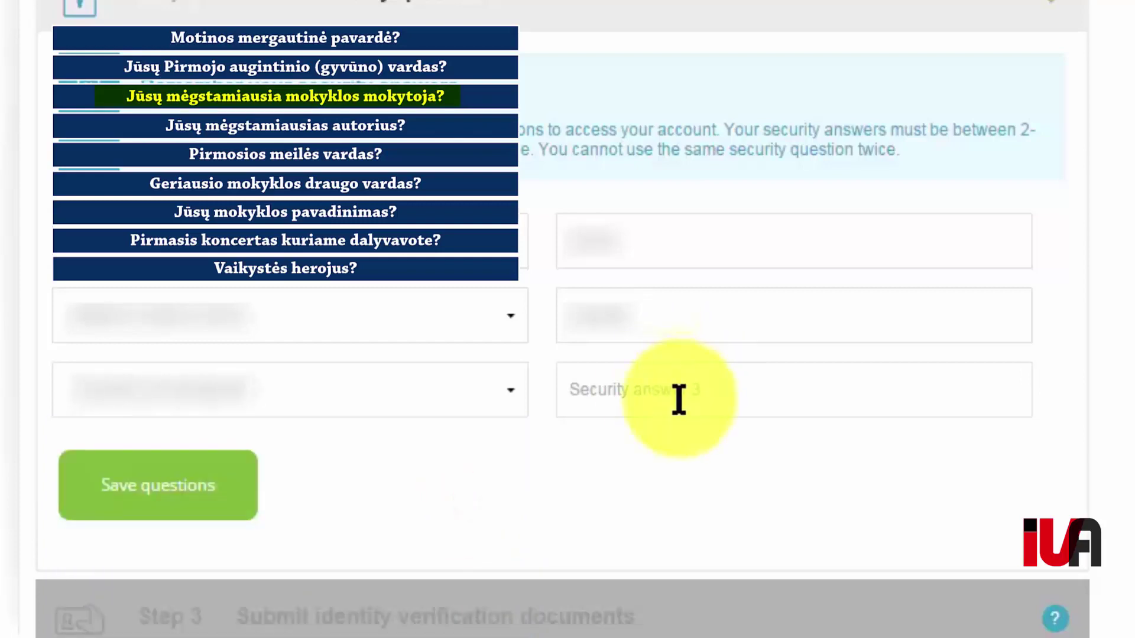
click(679, 398)
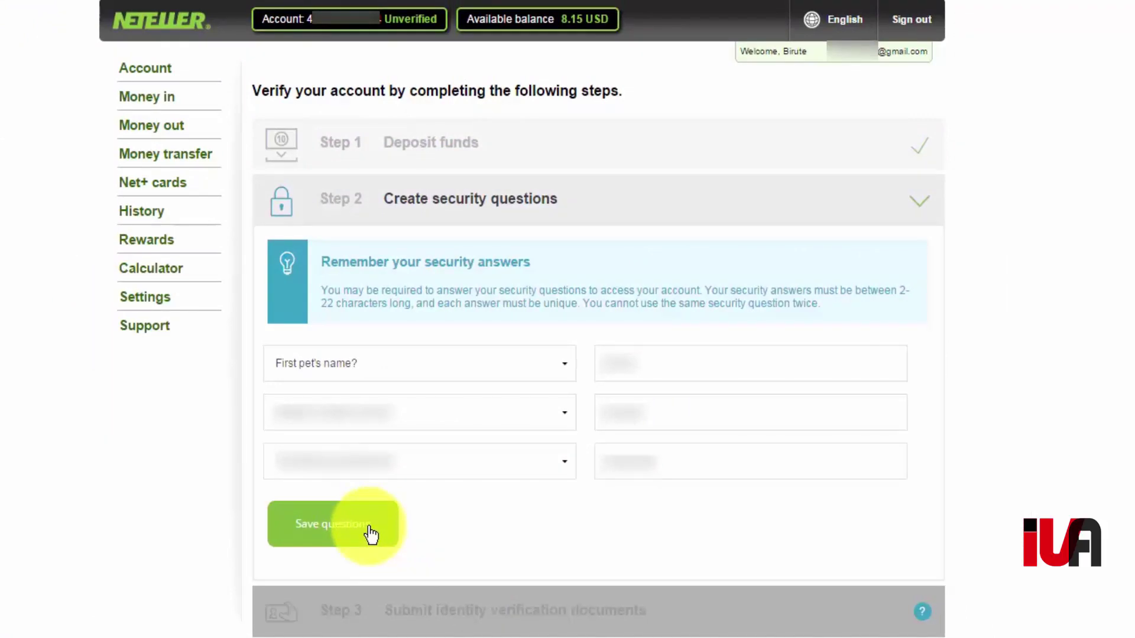
Save the three security questions and decline two-step authentication
click(370, 535)
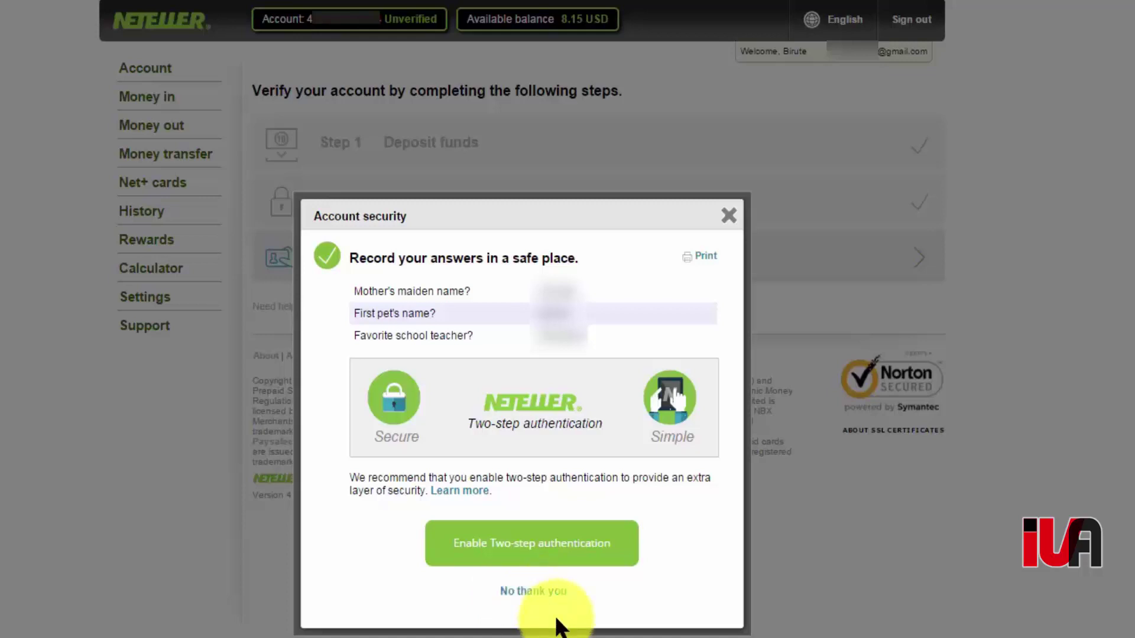
click(540, 591)
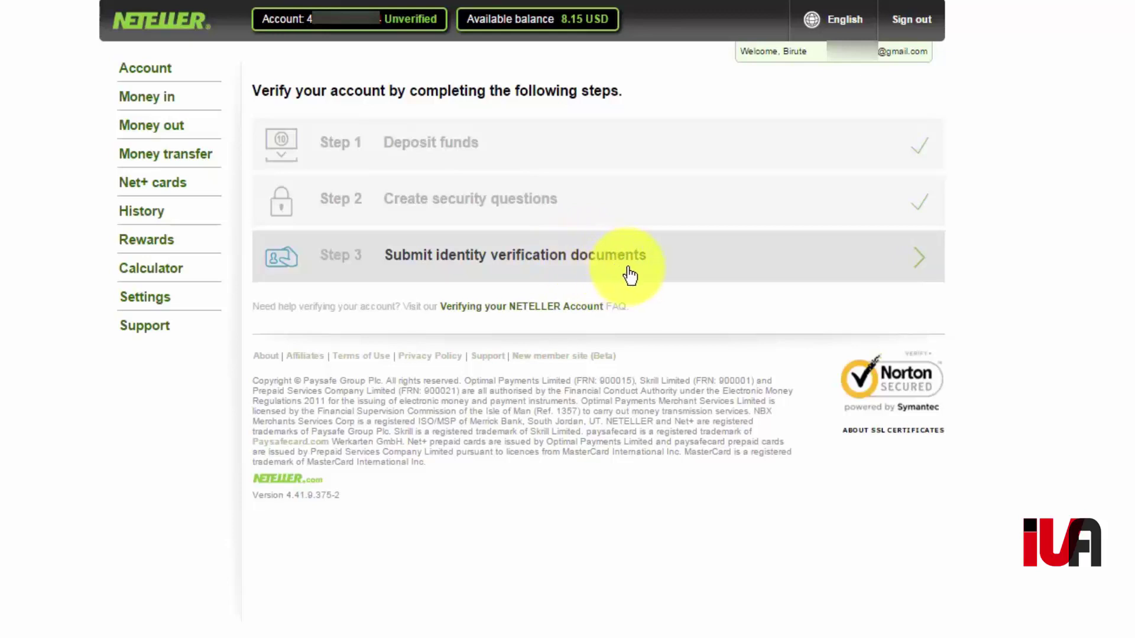
In Step 3, choose PASSPORT as the document type and enter the passport number
click(730, 266)
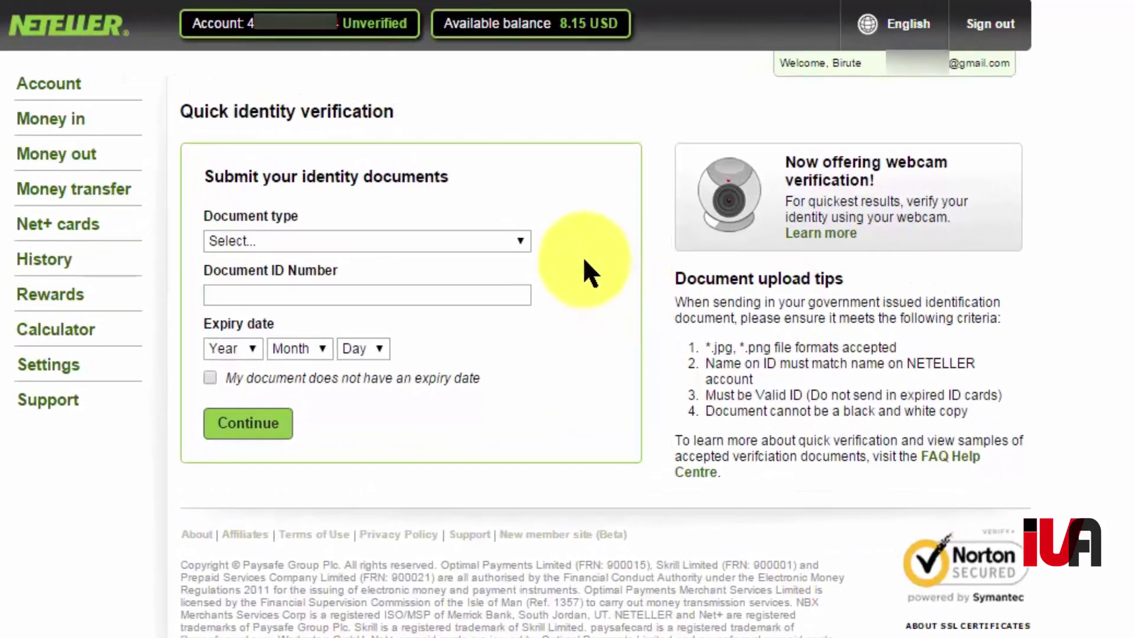
click(522, 240)
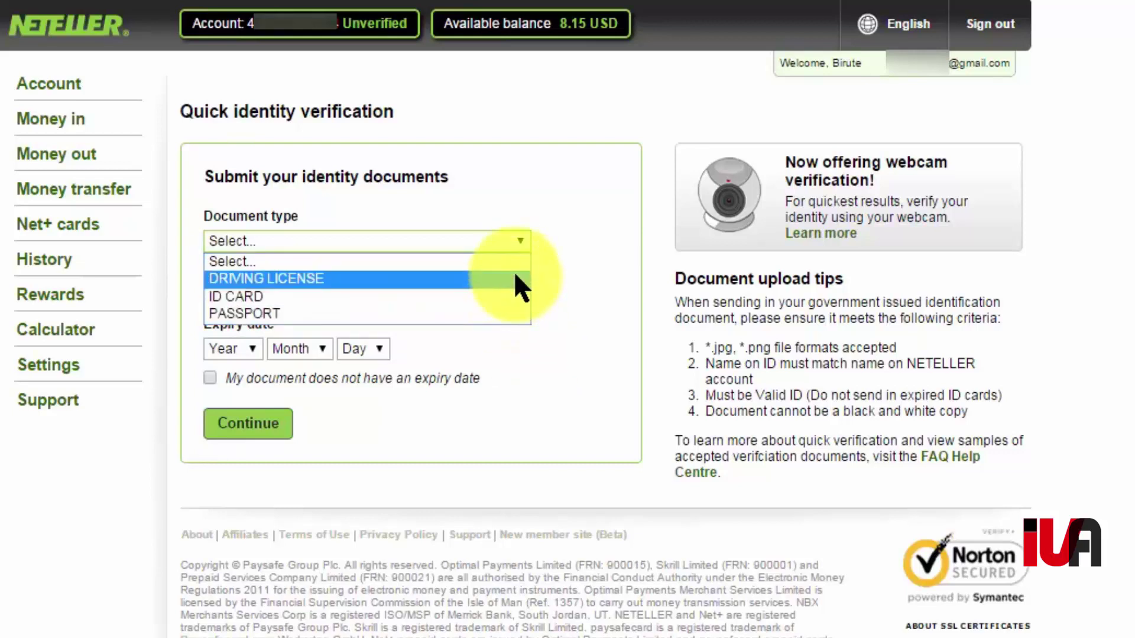
click(515, 313)
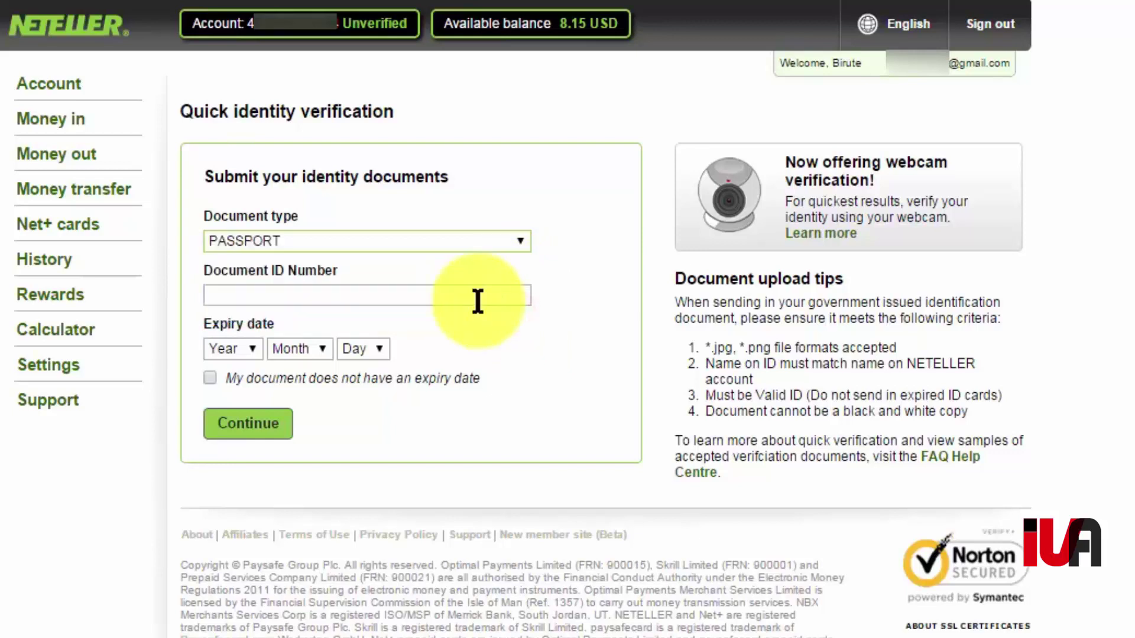
click(477, 301)
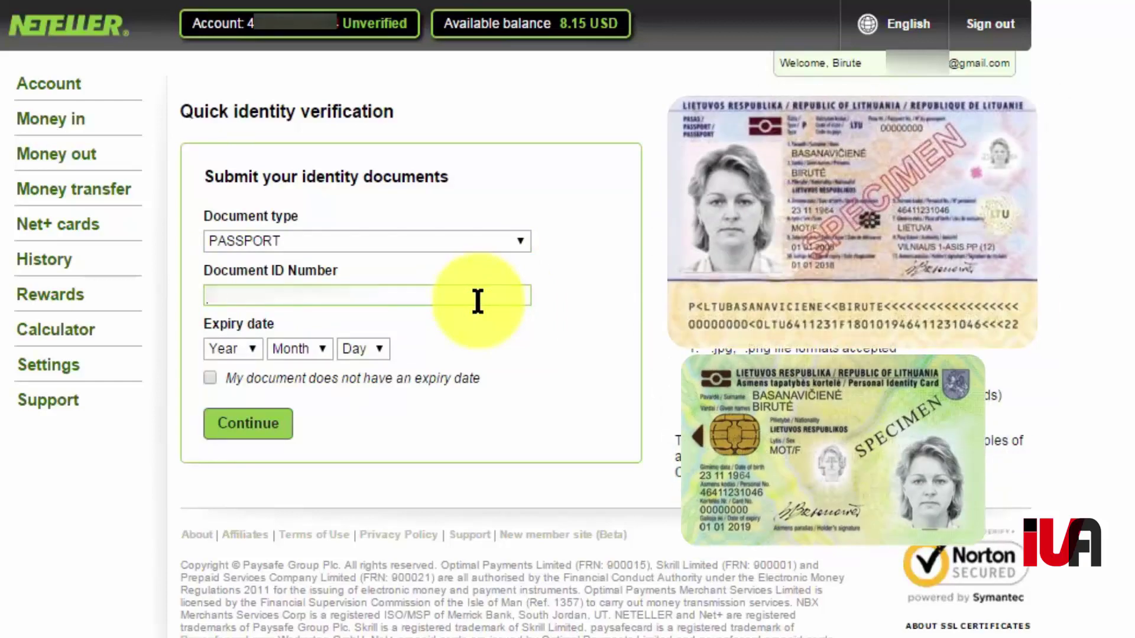
text(0)
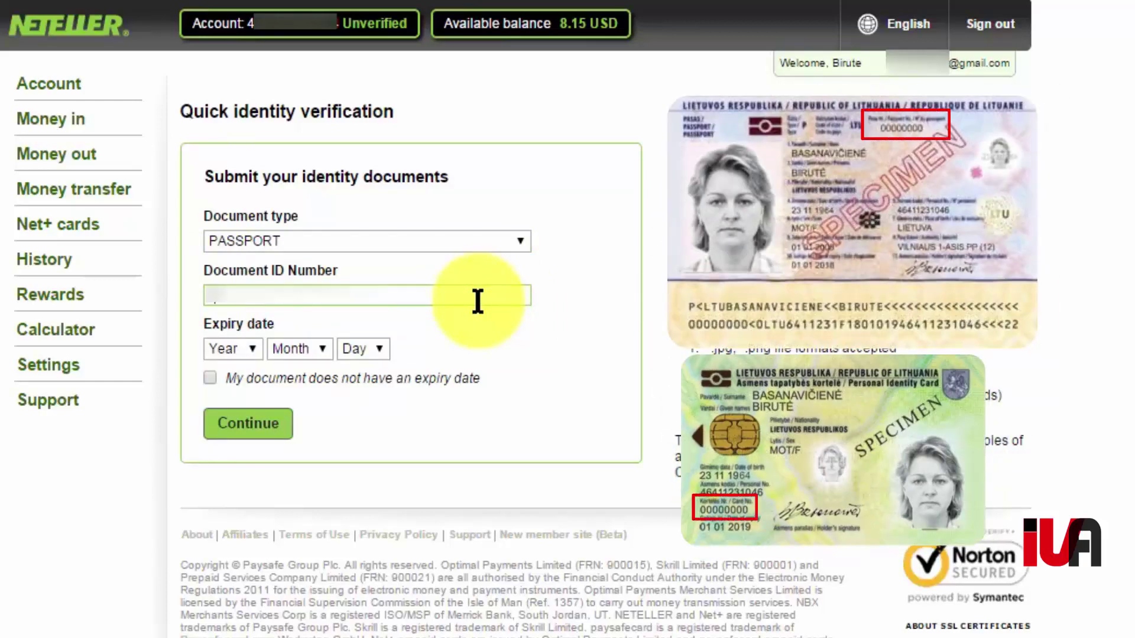
text(0000000)
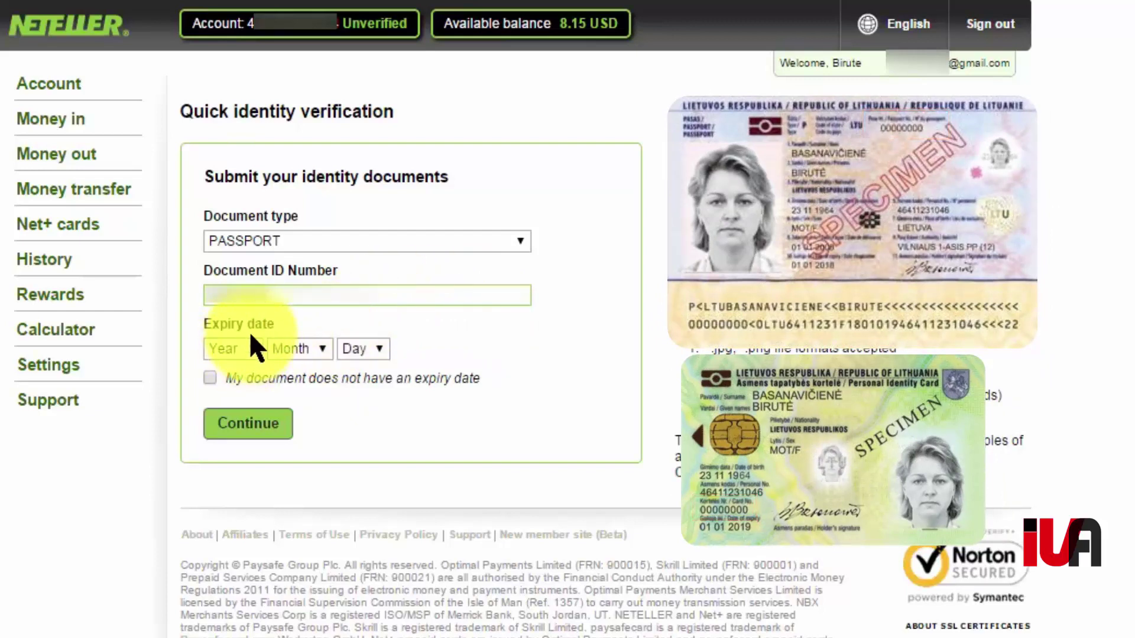
Set the passport's expiry year, month and day, then submit the document details
click(254, 346)
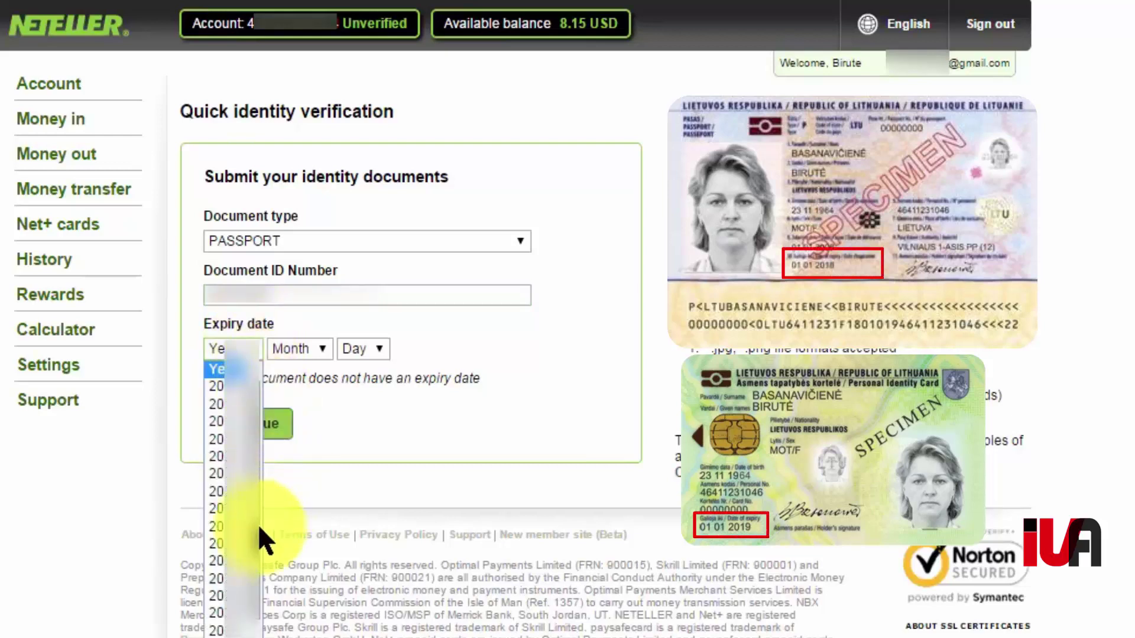
click(229, 541)
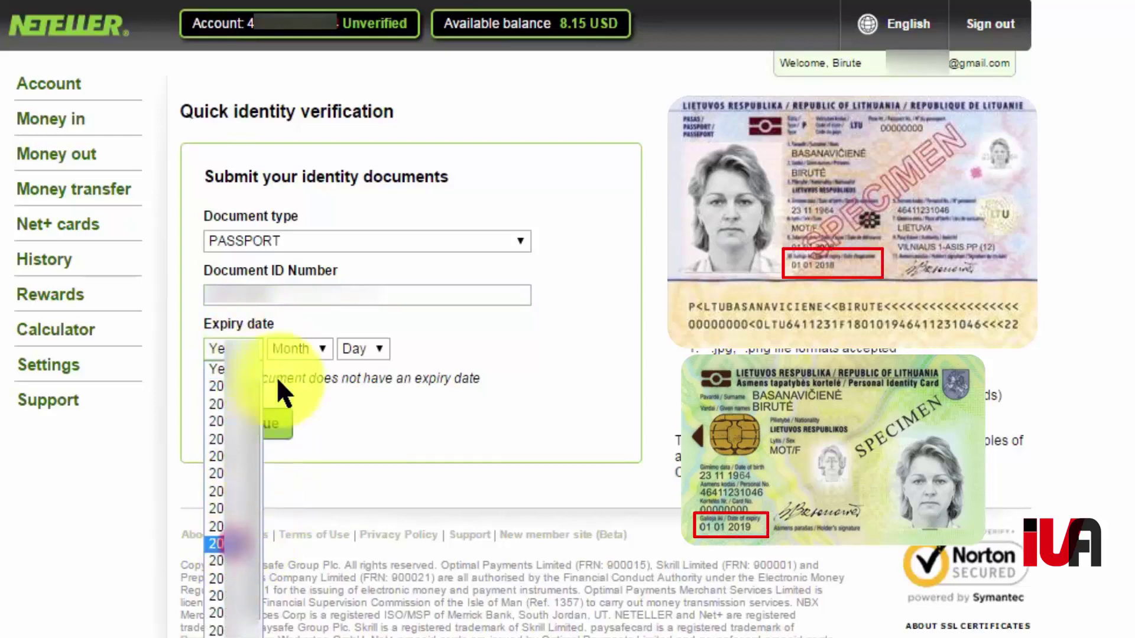
click(304, 349)
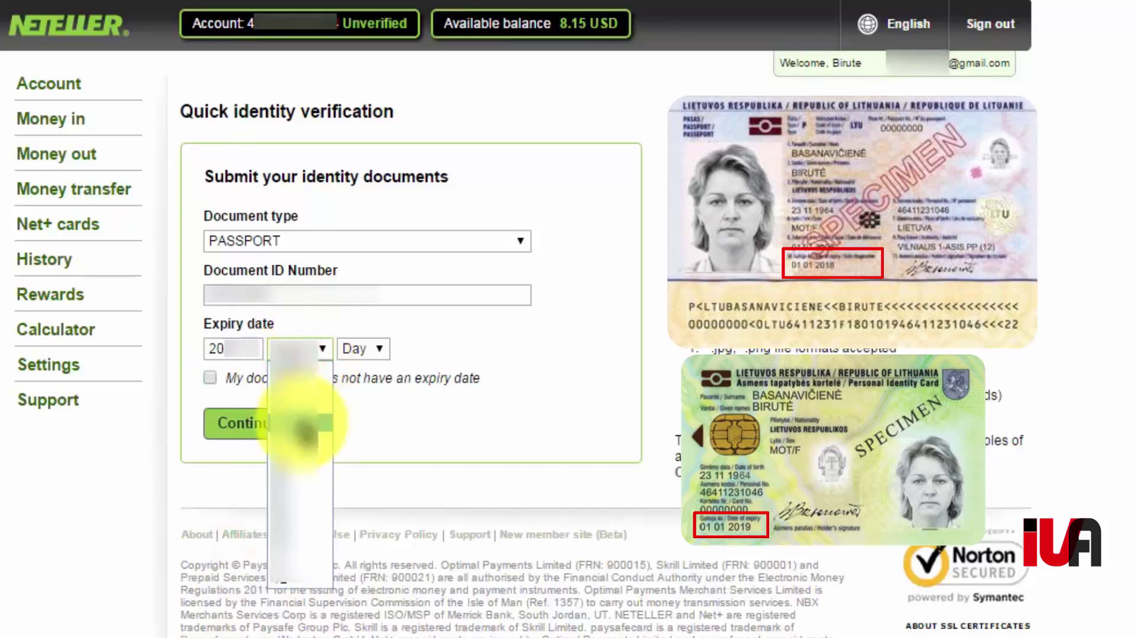
click(297, 407)
click(367, 347)
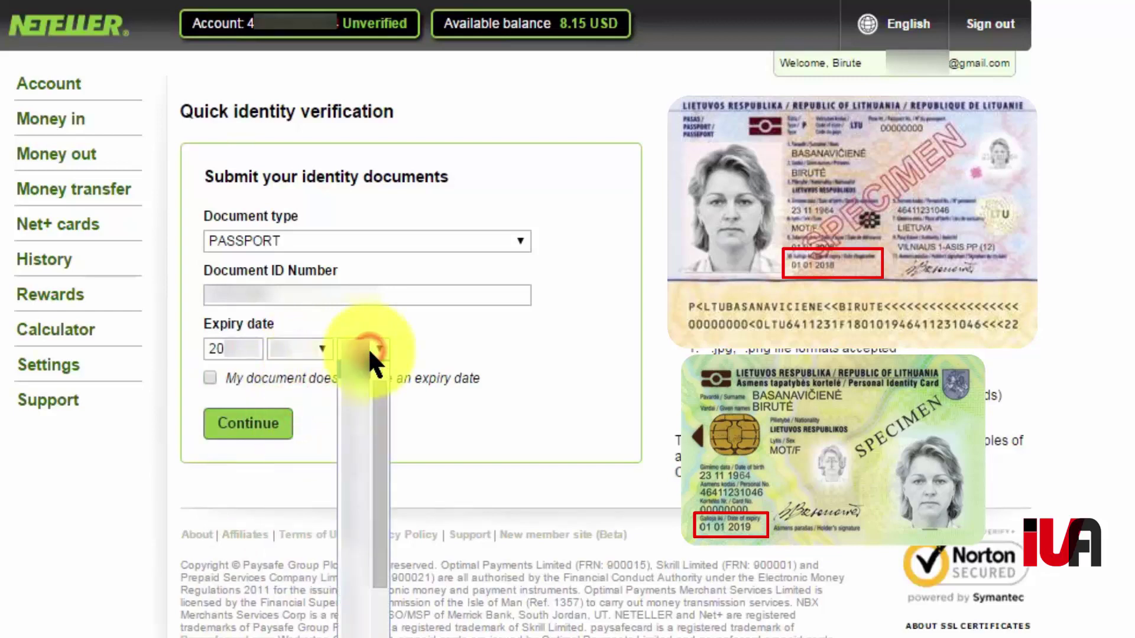
click(370, 569)
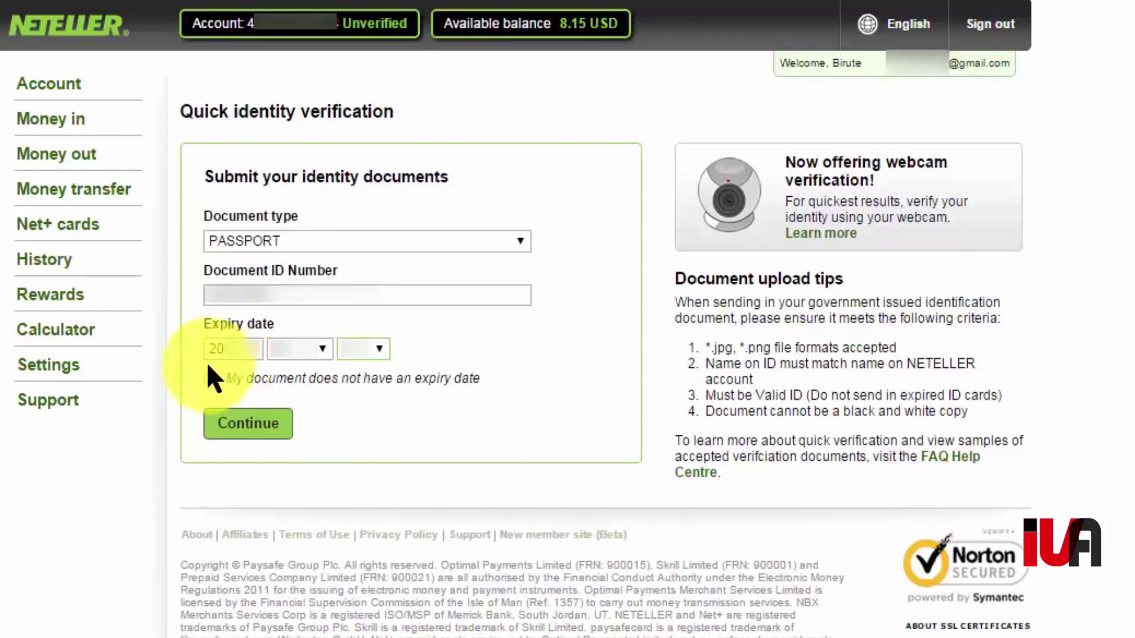
click(259, 417)
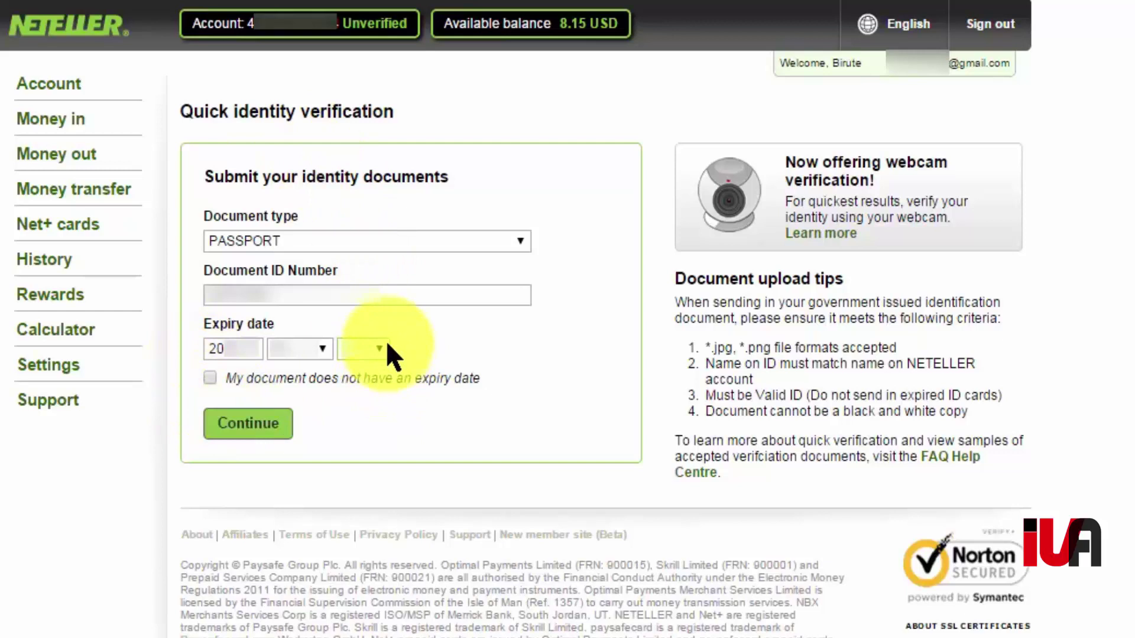
click(278, 428)
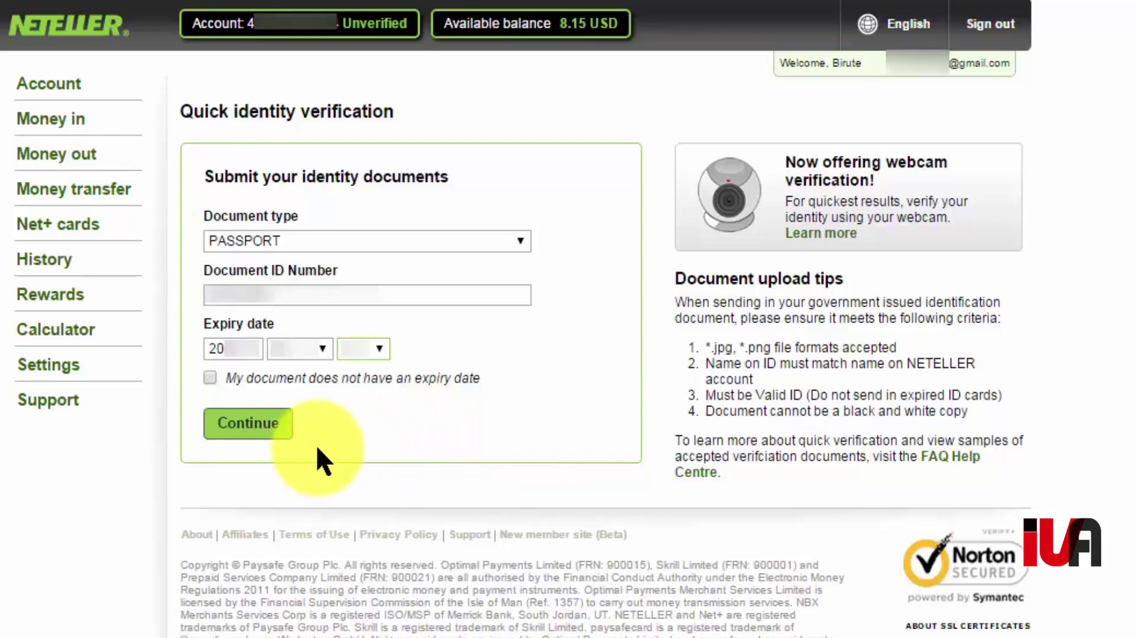
click(252, 421)
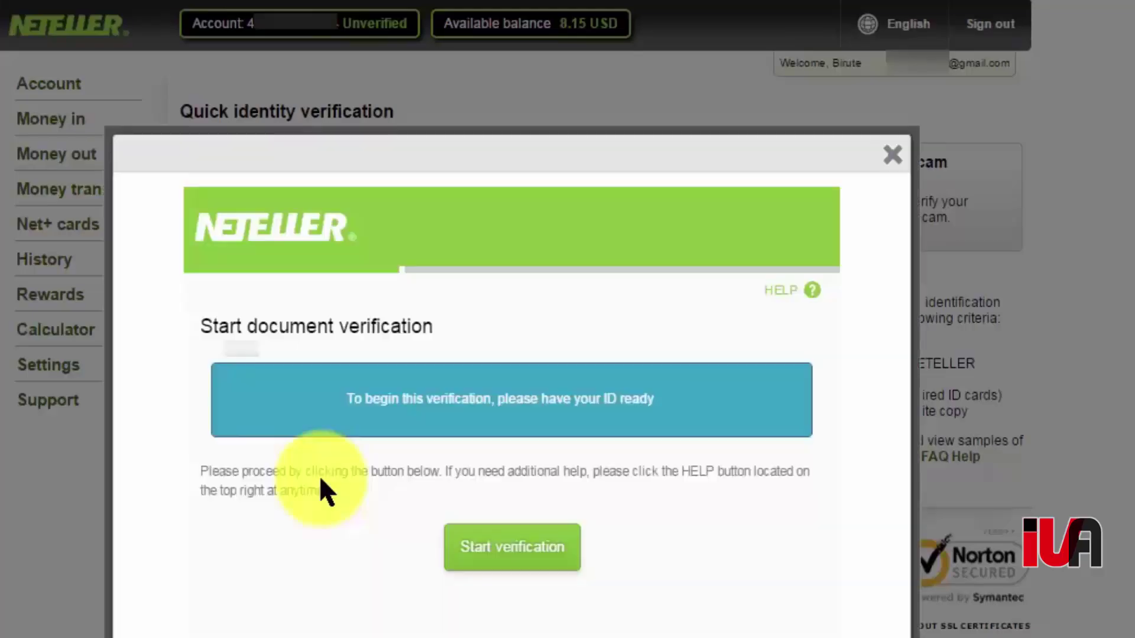
Start Netverify document verification and select Passport as the ID type
click(539, 558)
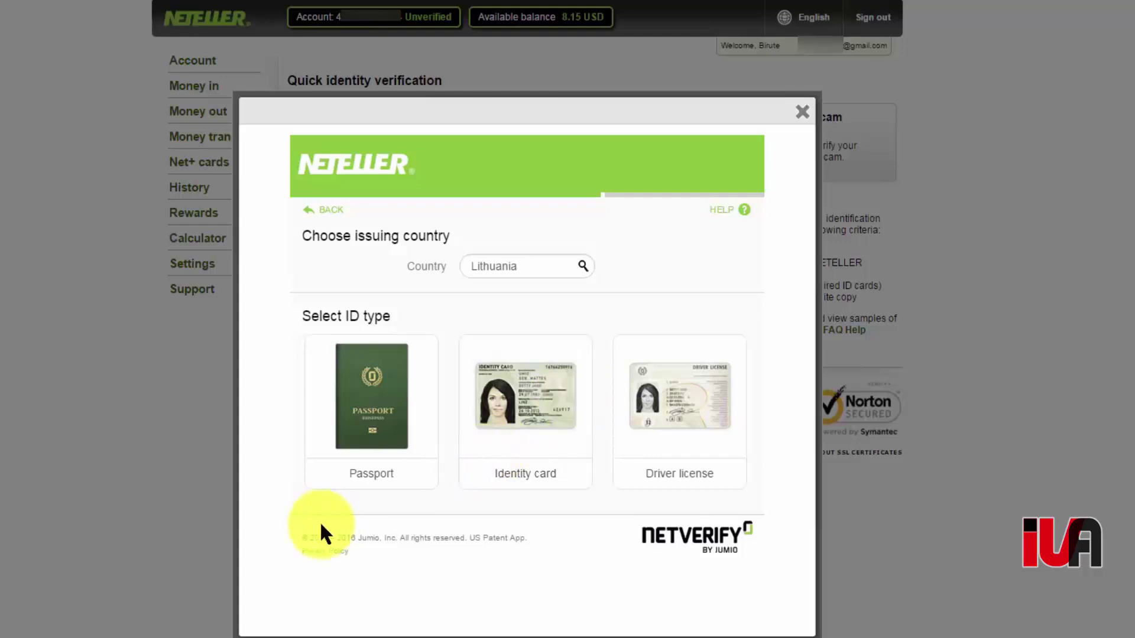
click(354, 480)
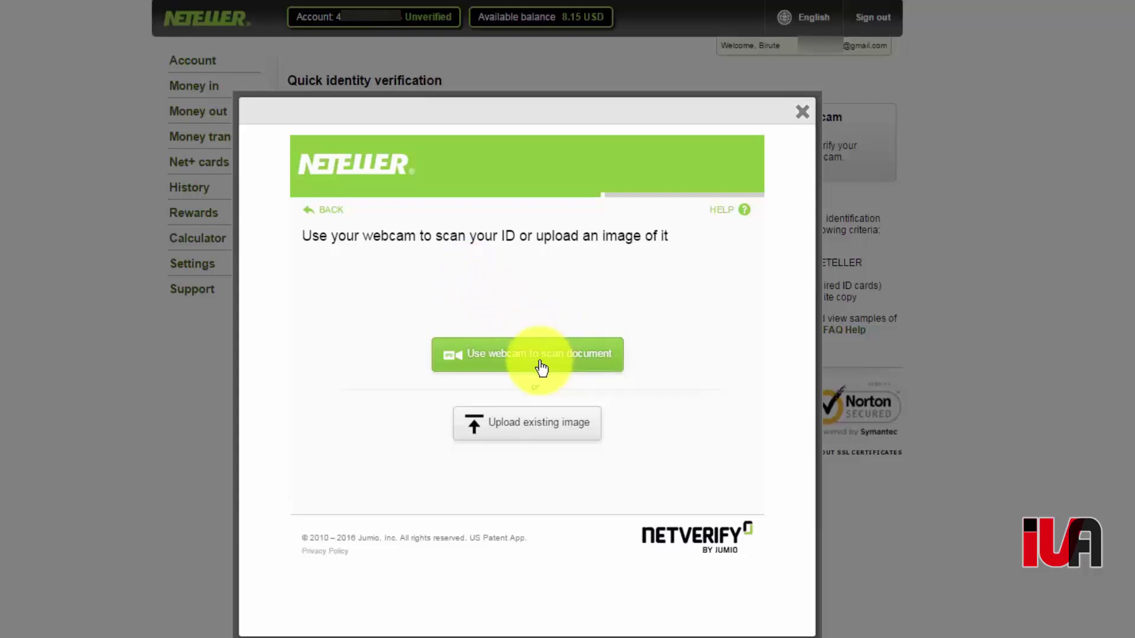
Choose webcam scanning for the ID and grant camera and microphone access to member.netverify.com
click(541, 368)
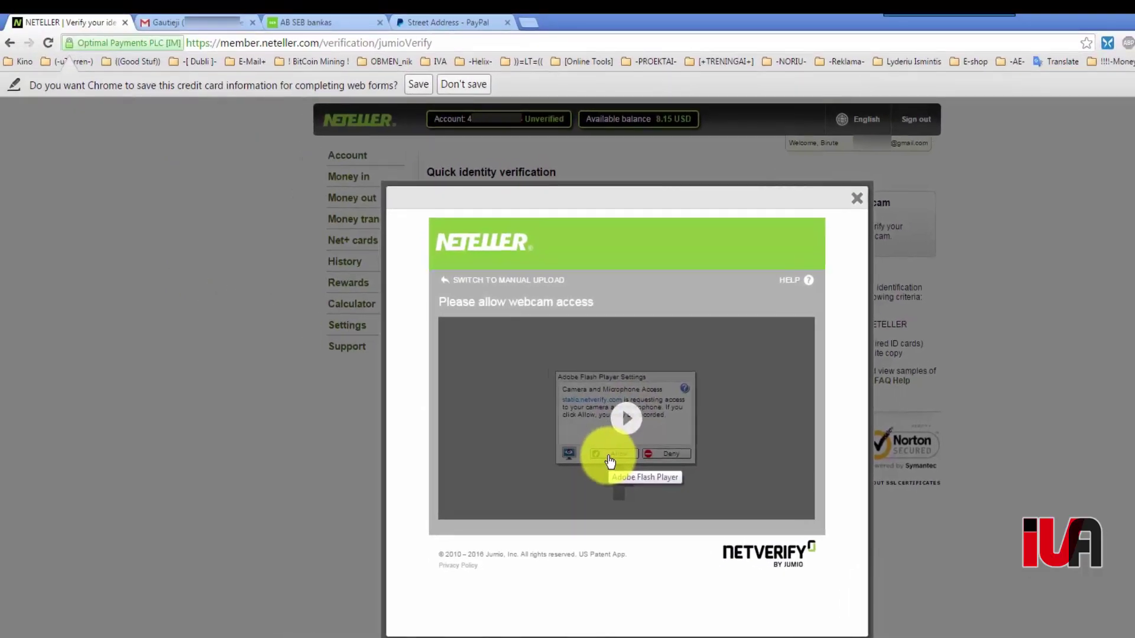
click(610, 461)
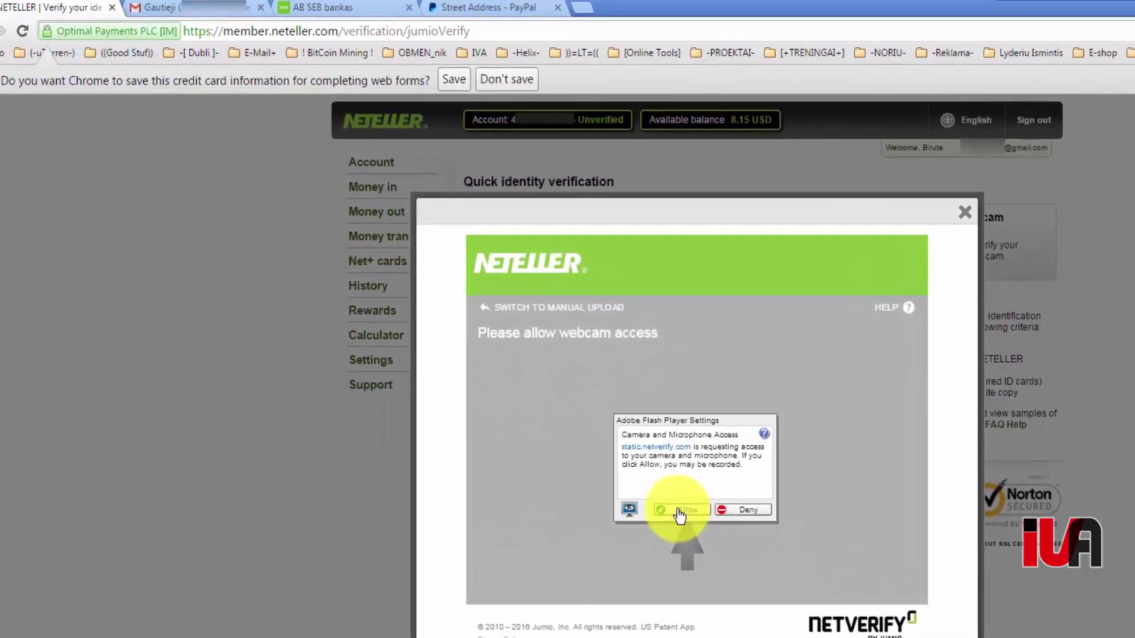
click(680, 515)
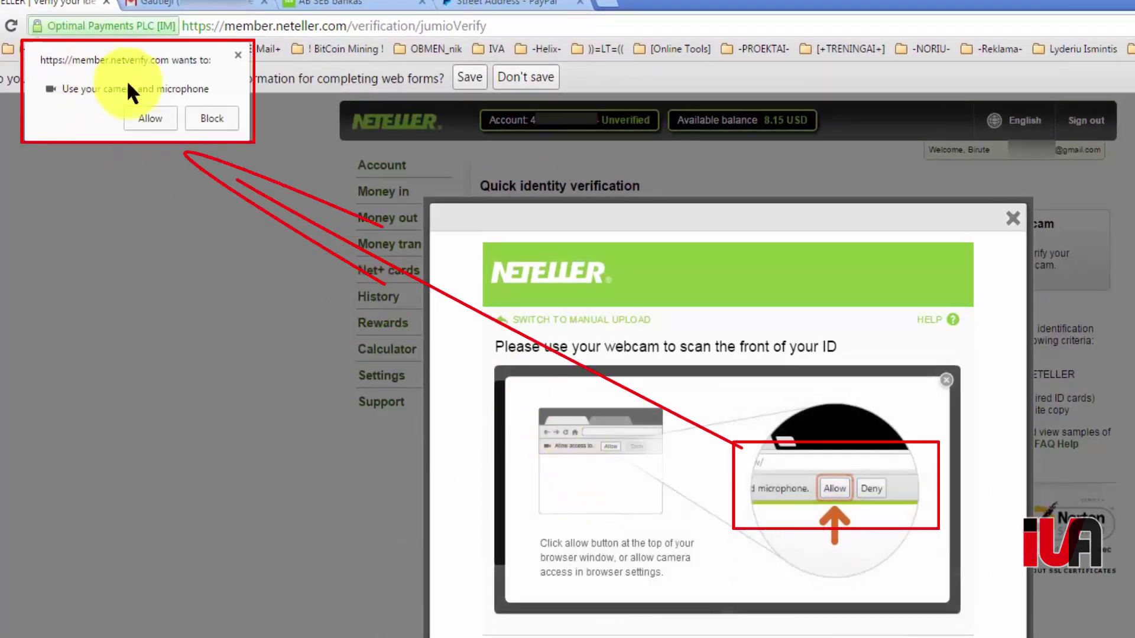
click(158, 117)
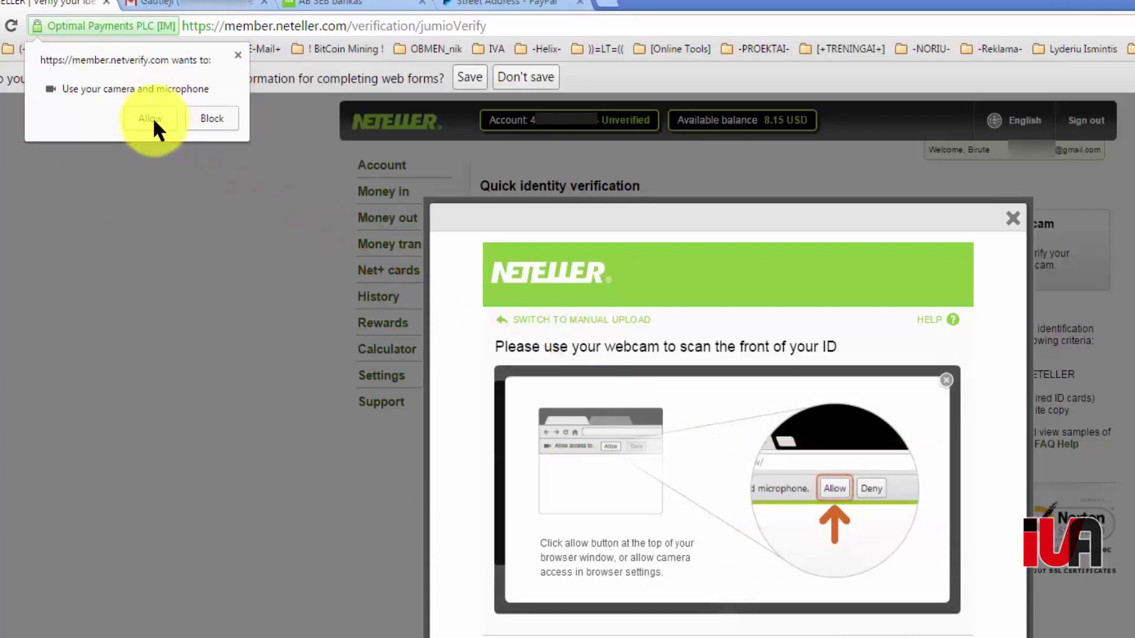
click(153, 117)
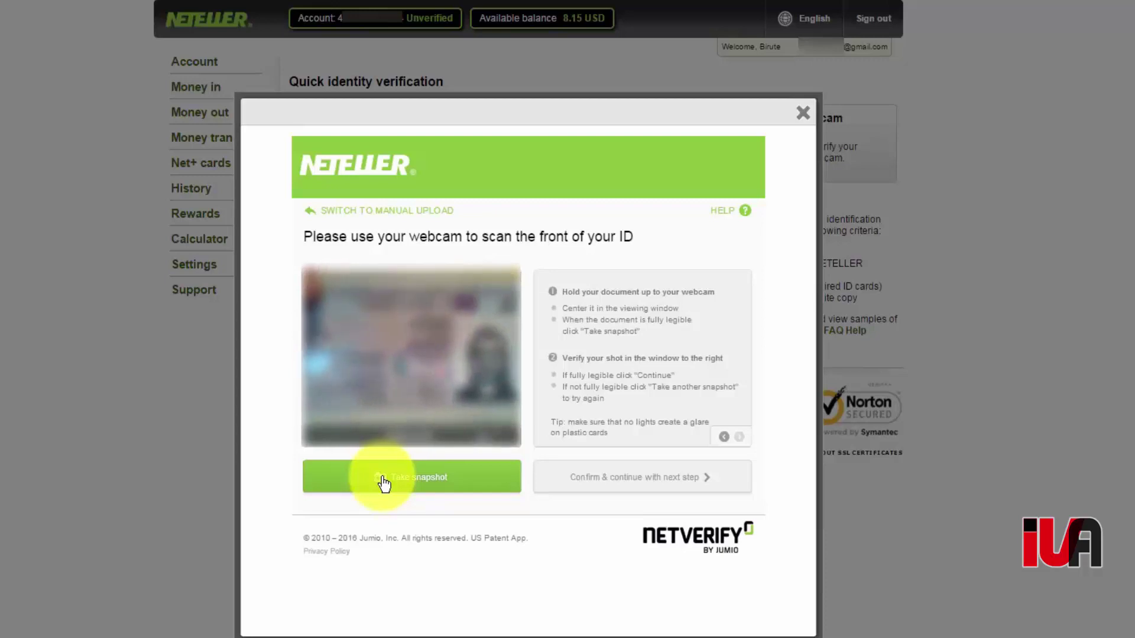
Snap the front of the ID with the webcam and confirm the photo
click(446, 489)
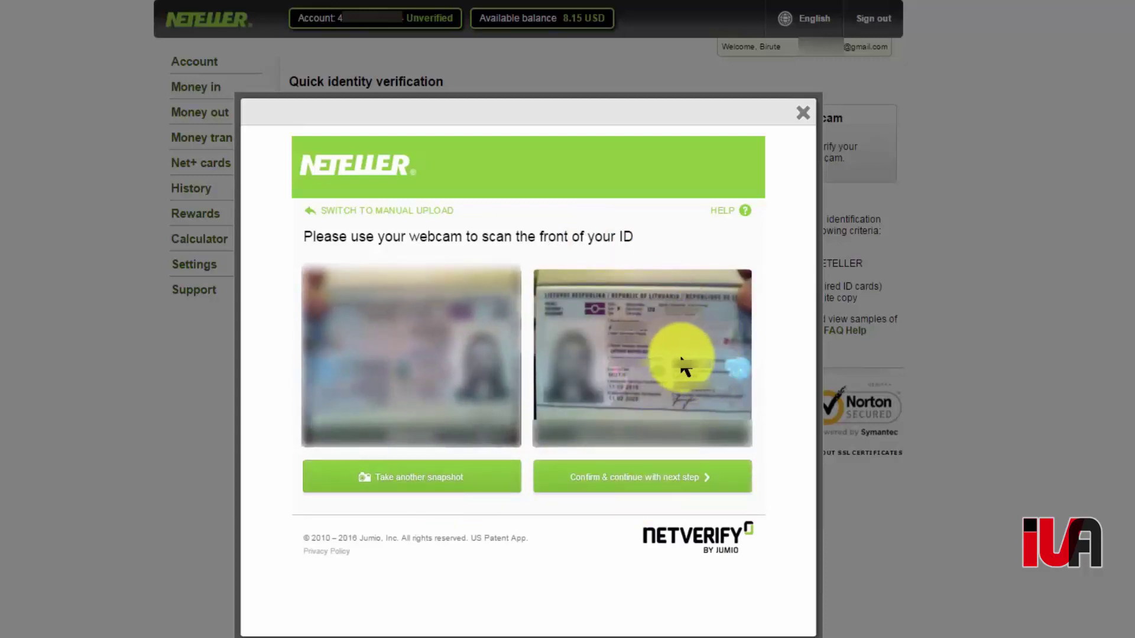
click(669, 490)
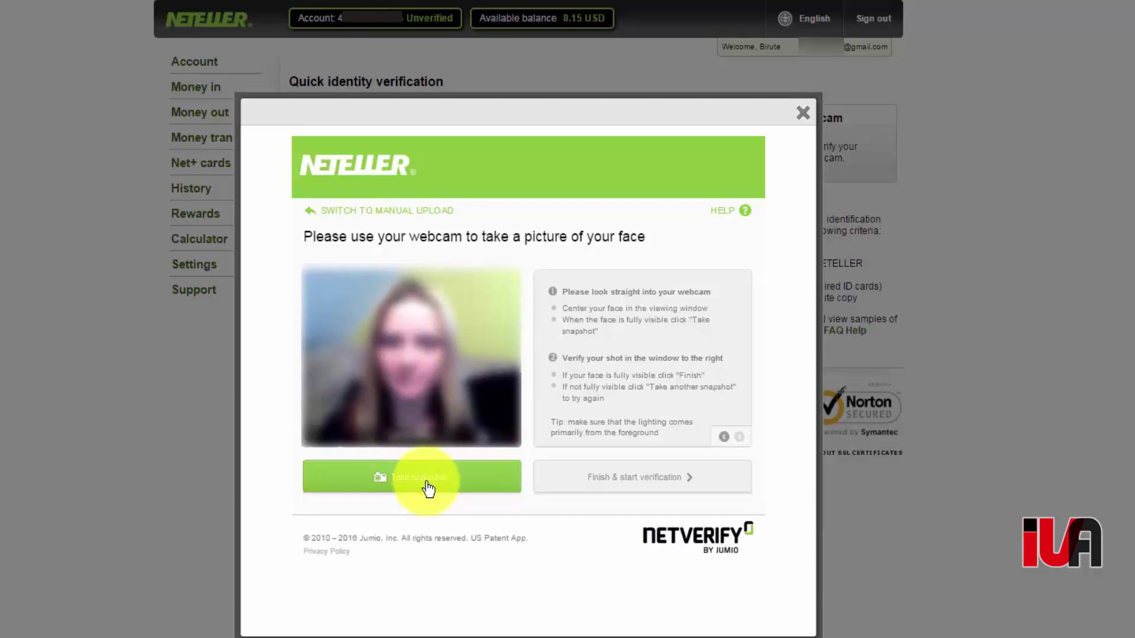
Take the face snapshot and submit both photos to start verification
click(428, 488)
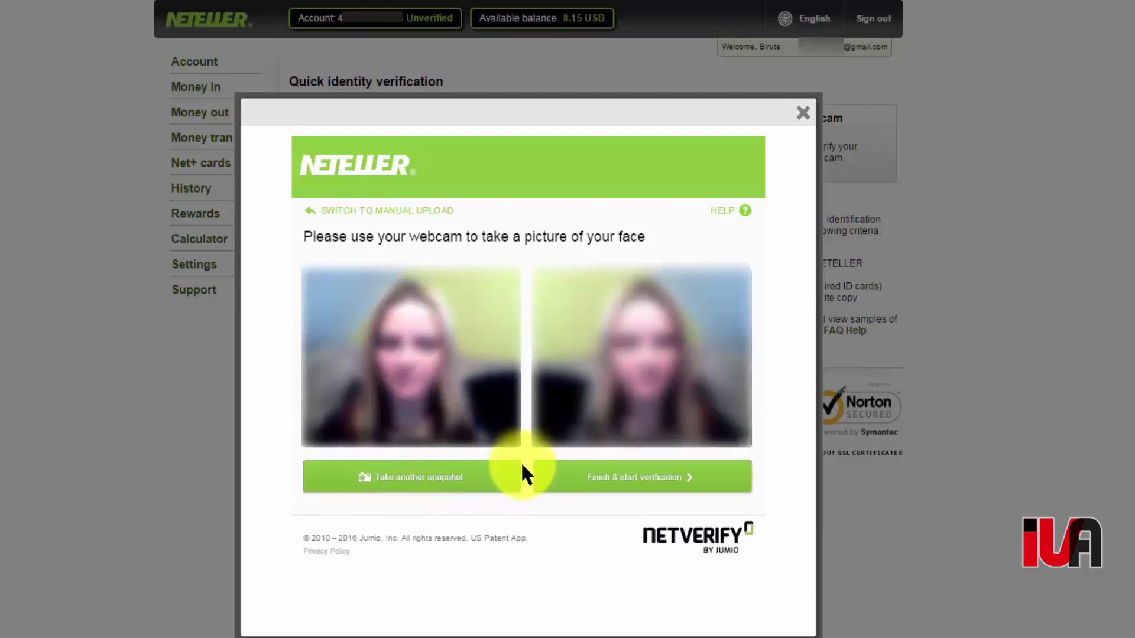
click(604, 490)
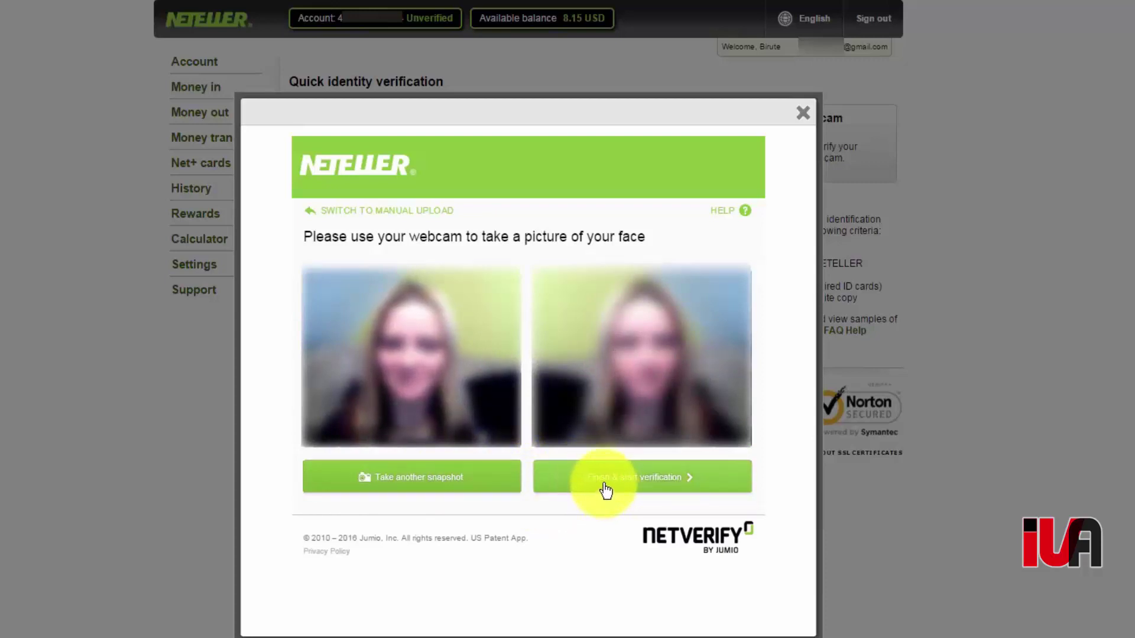
click(605, 489)
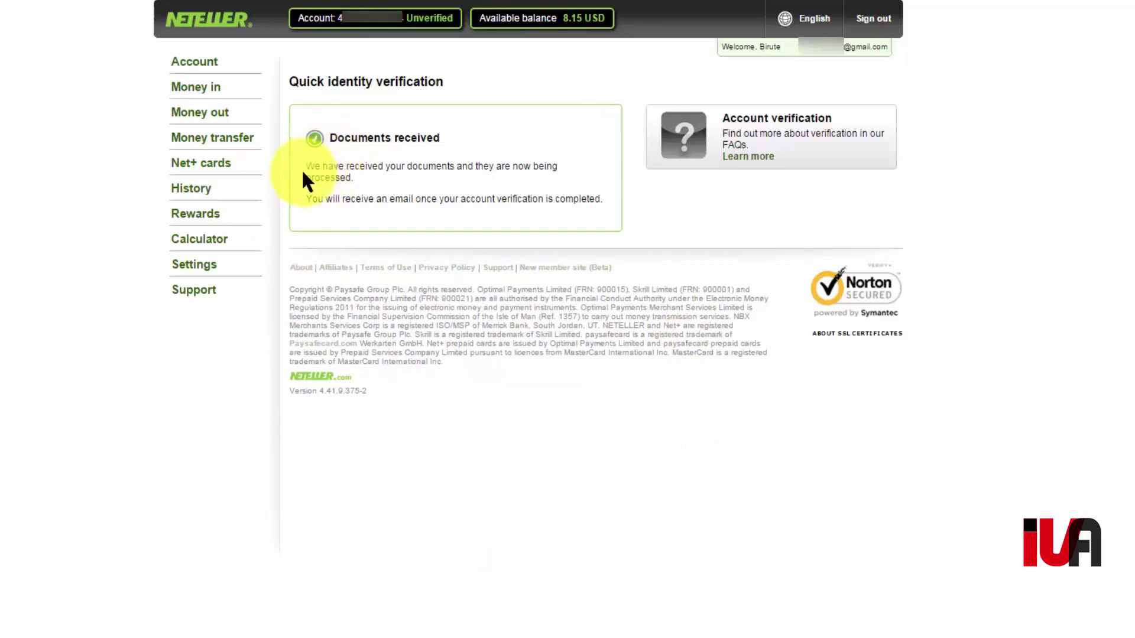
Highlight the Documents received message, then switch over to the Gmail inbox tab
drag(308, 167, 366, 185)
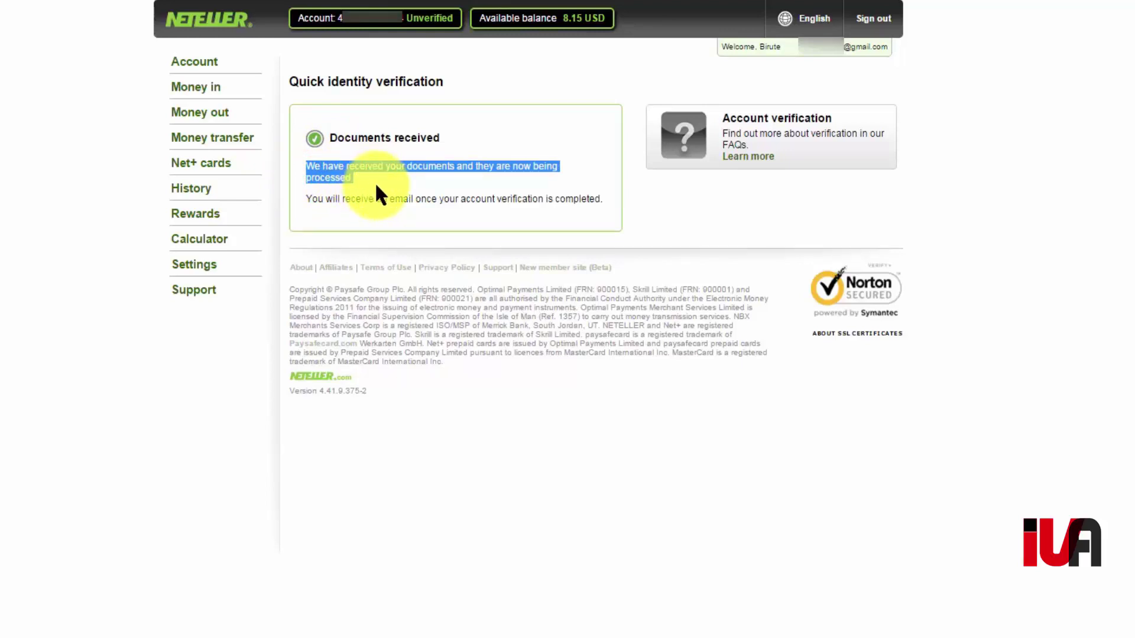
click(375, 183)
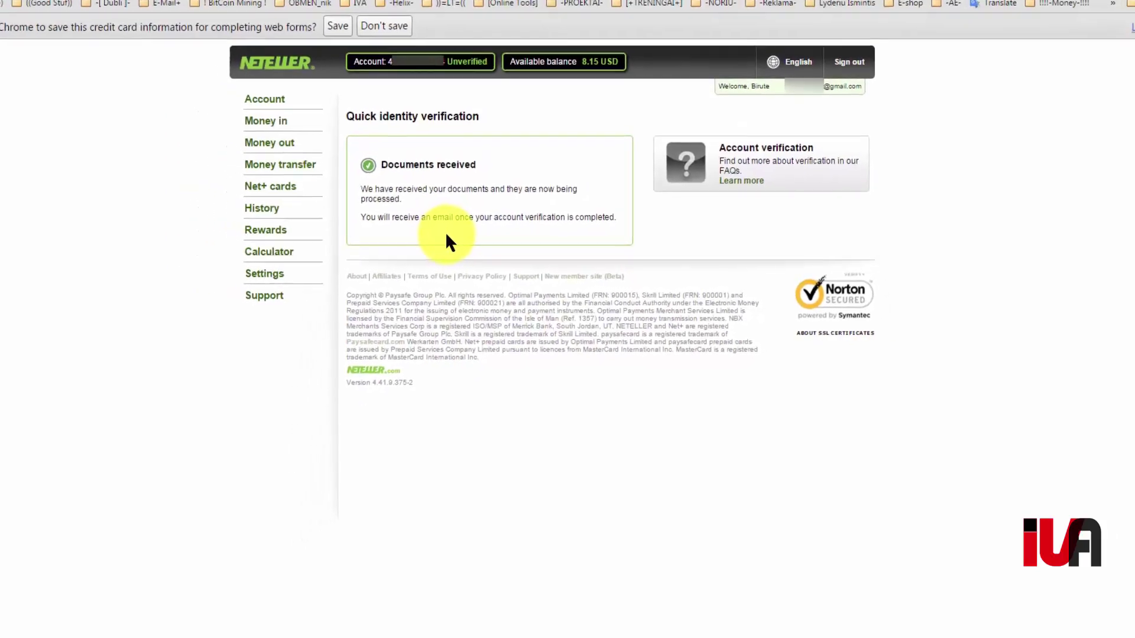
click(182, 8)
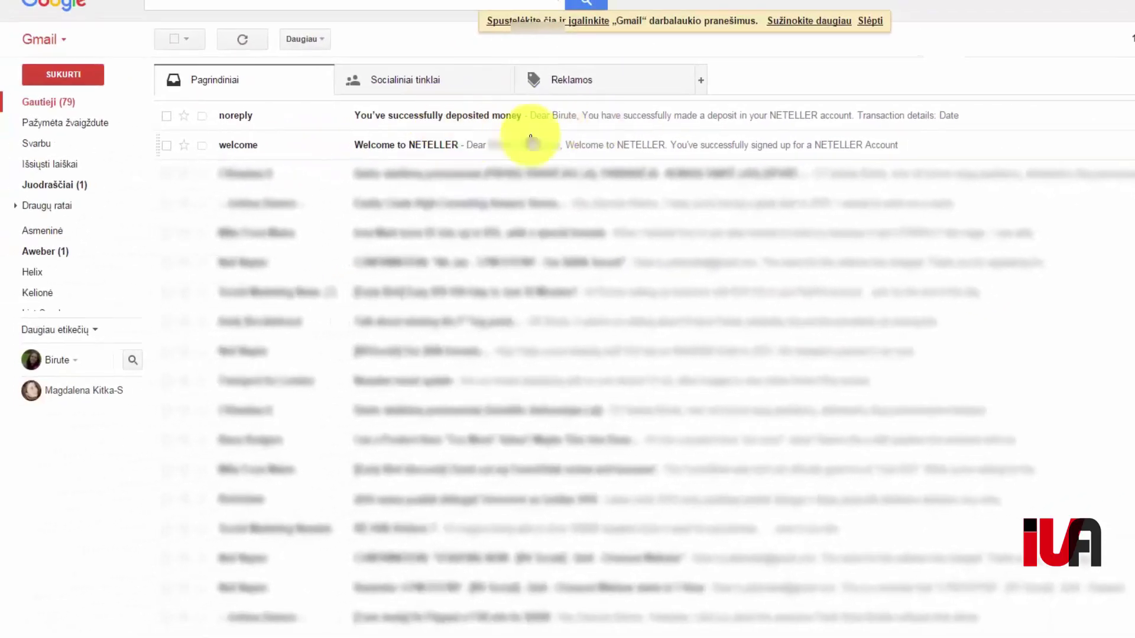
Read the Welcome, deposit and document-received emails, then open 'Your account is now verified'
click(473, 151)
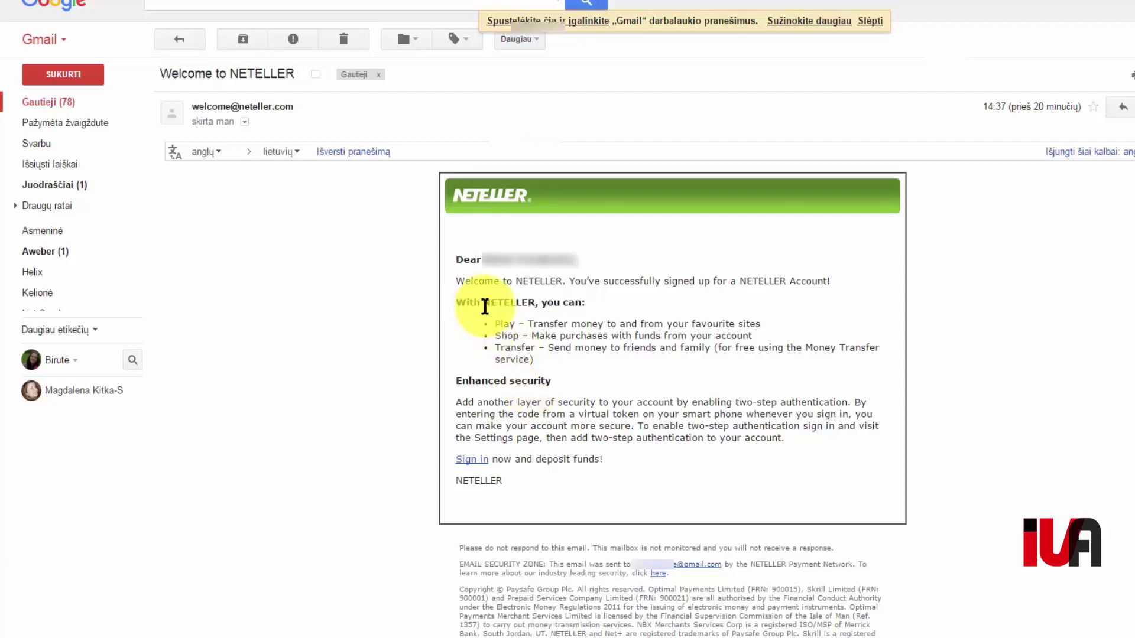
click(83, 102)
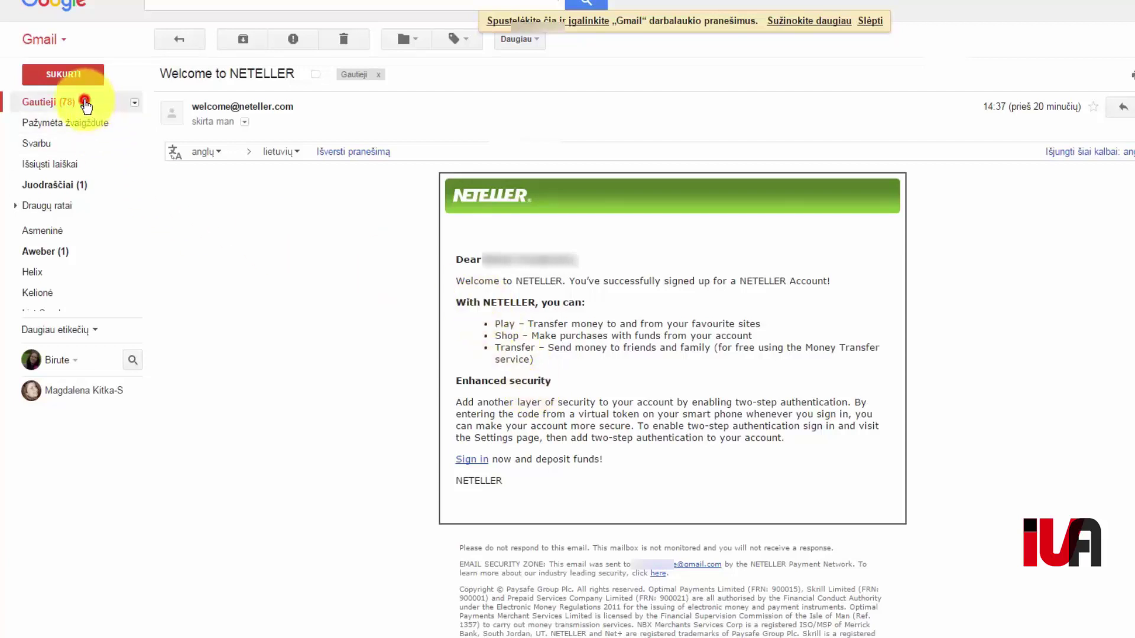
click(423, 115)
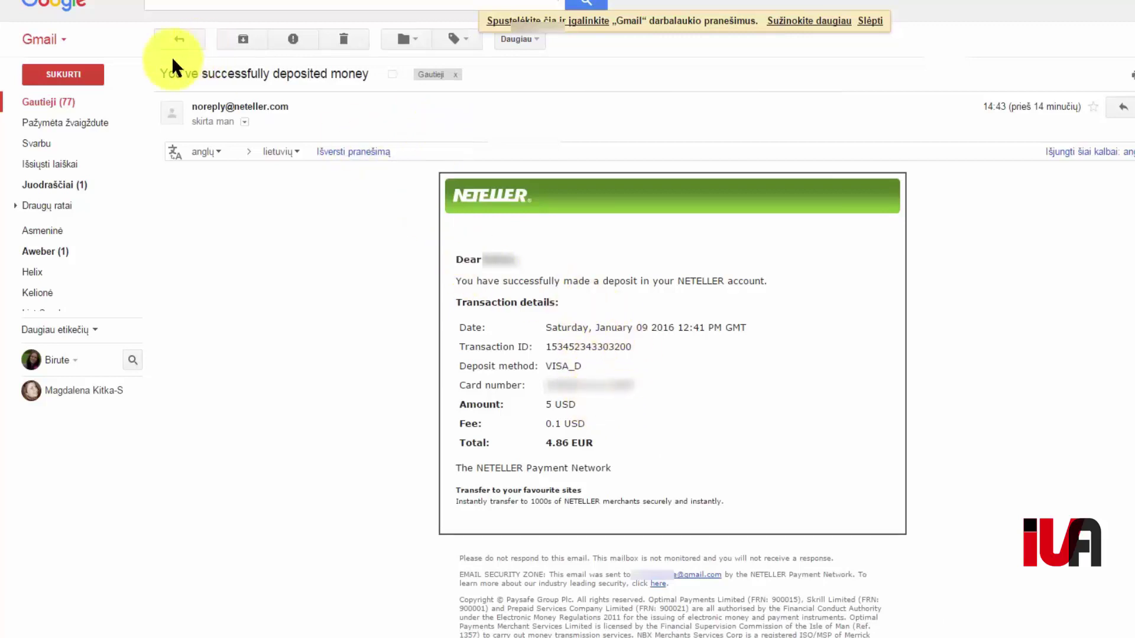
click(65, 105)
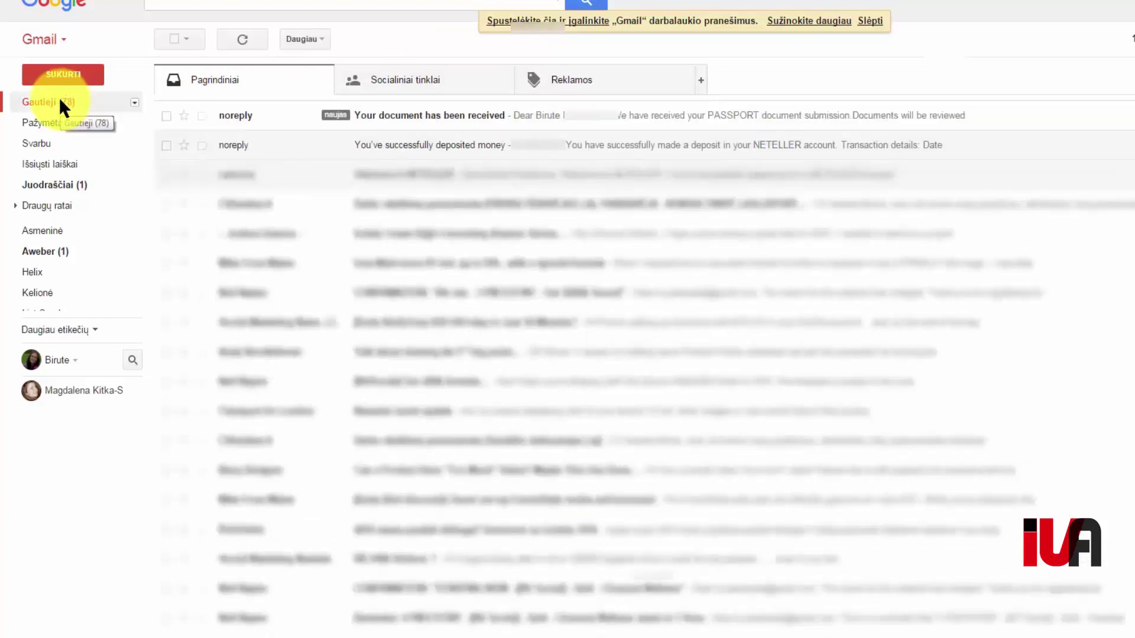
click(392, 116)
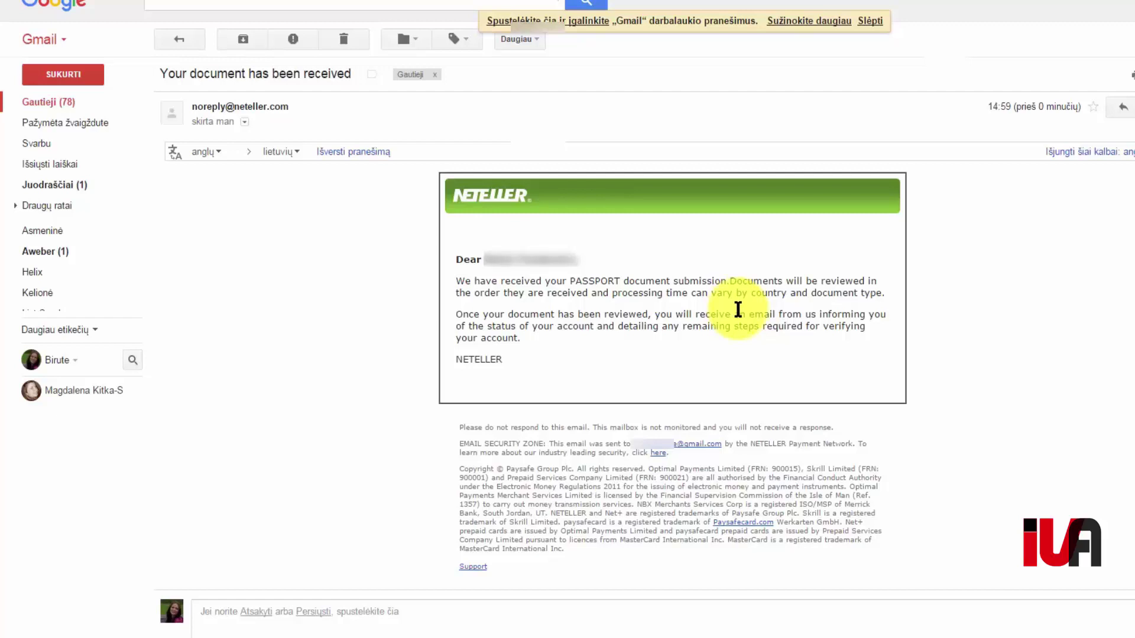
click(61, 107)
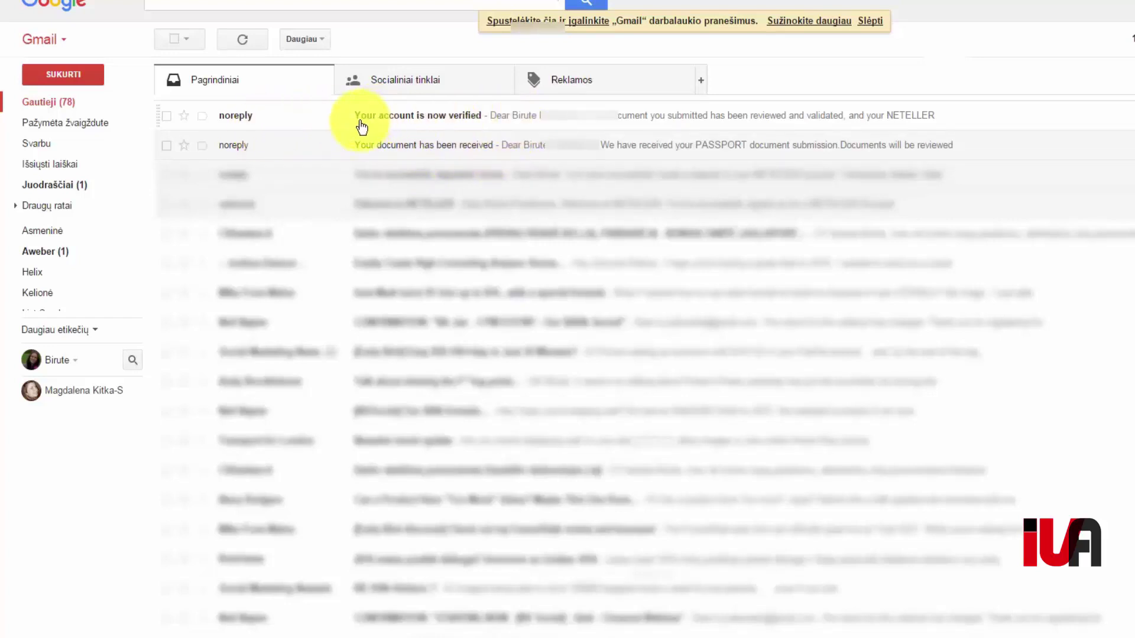
click(466, 126)
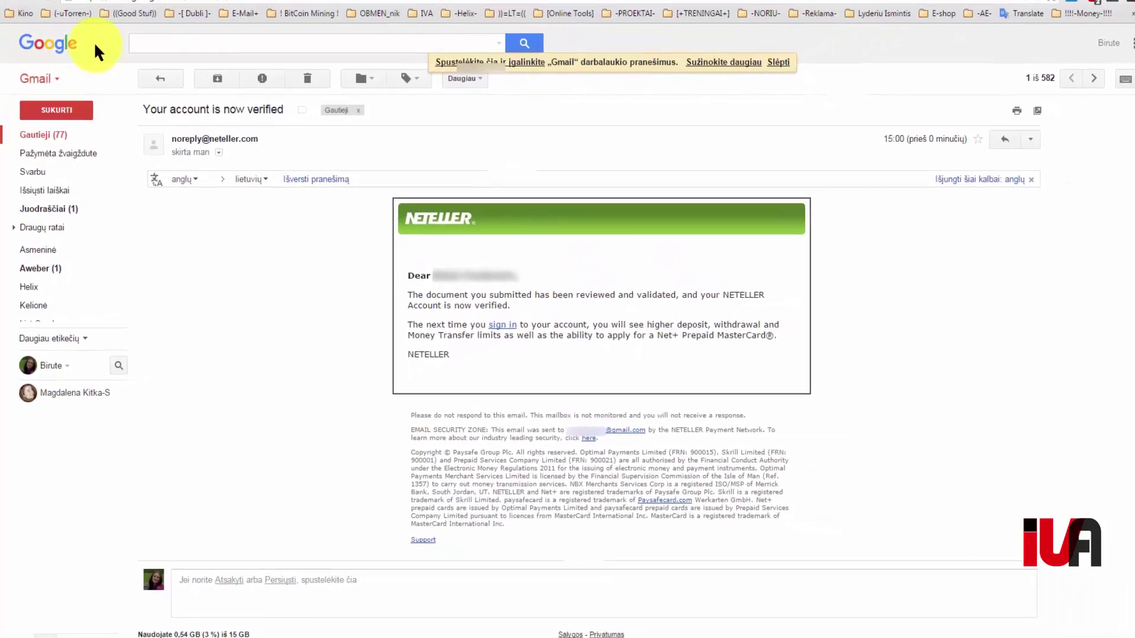
Back in NETELLER, check the Verified status on Account, then open Money in
click(33, 4)
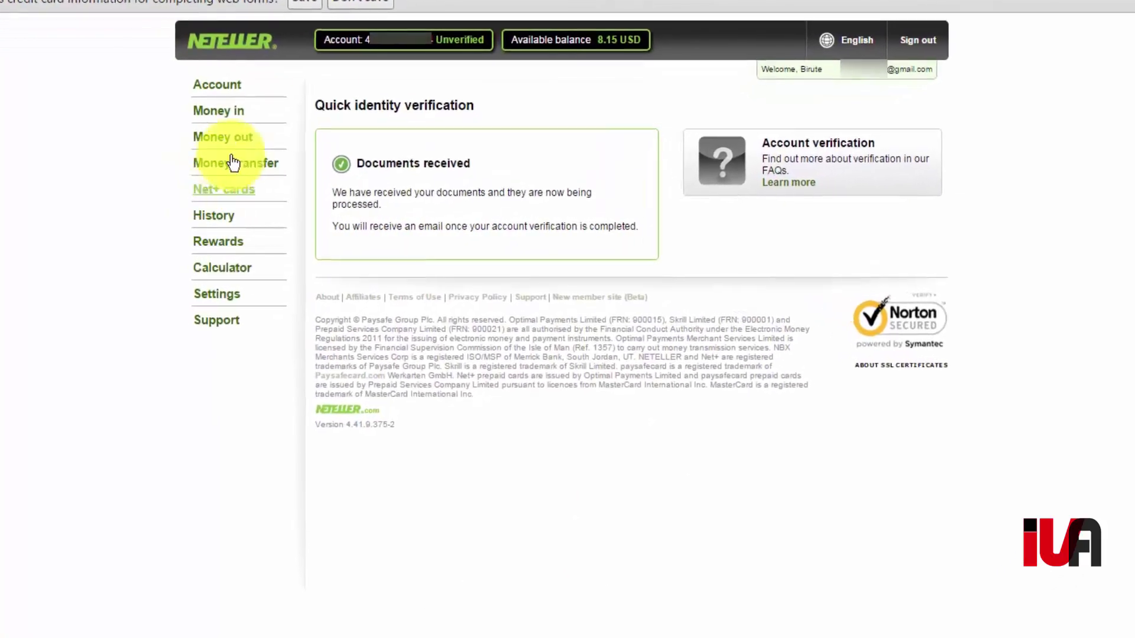
click(250, 98)
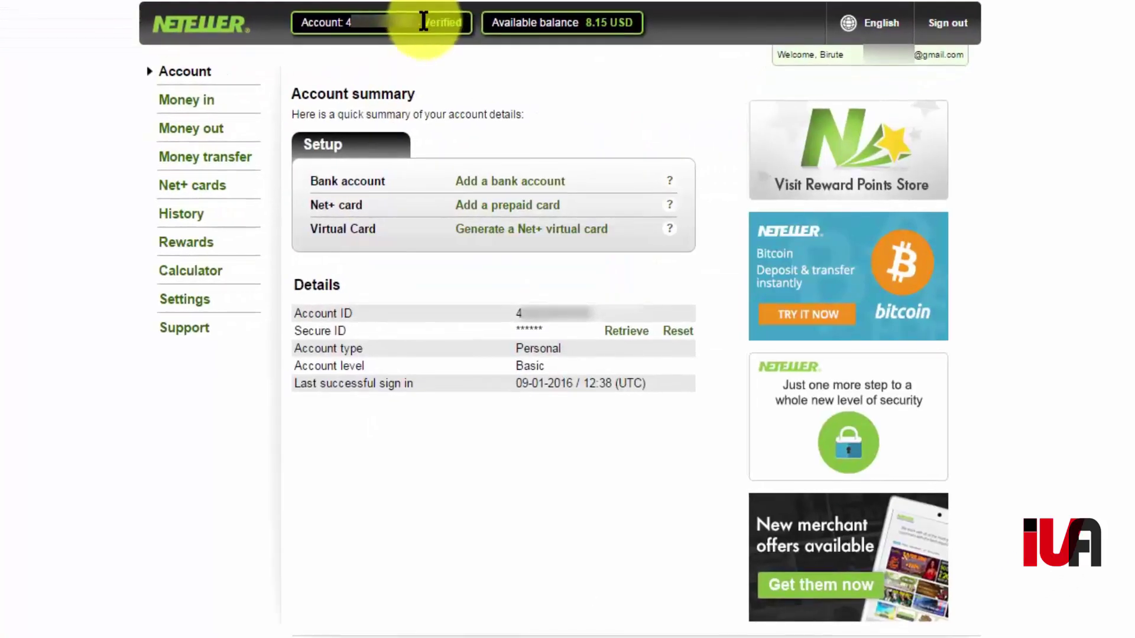
drag(426, 18, 471, 33)
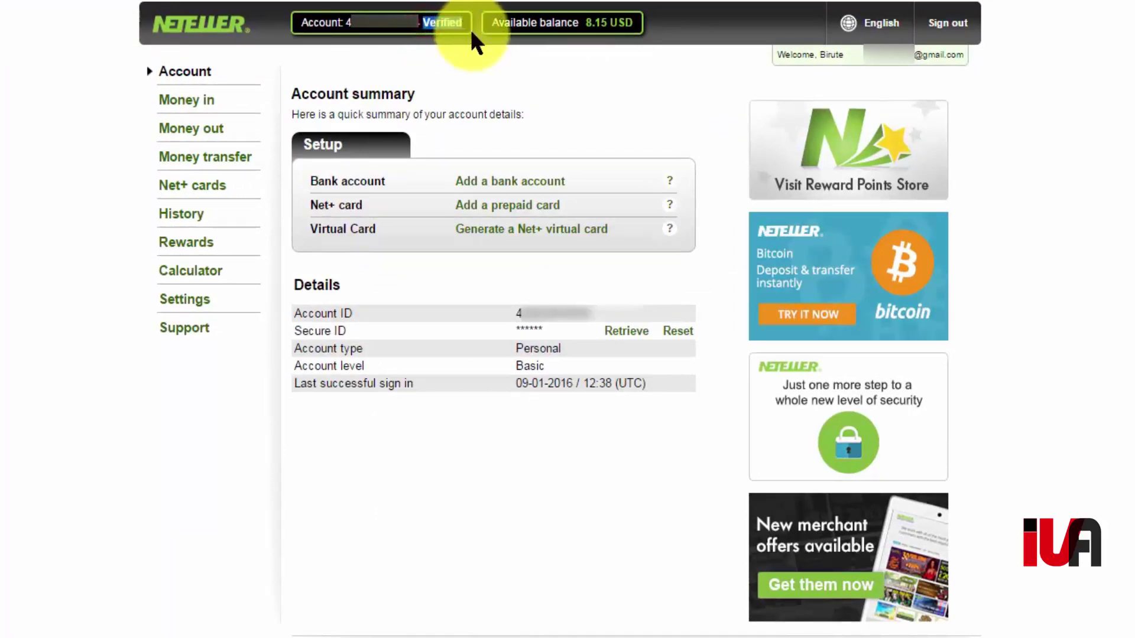
click(538, 97)
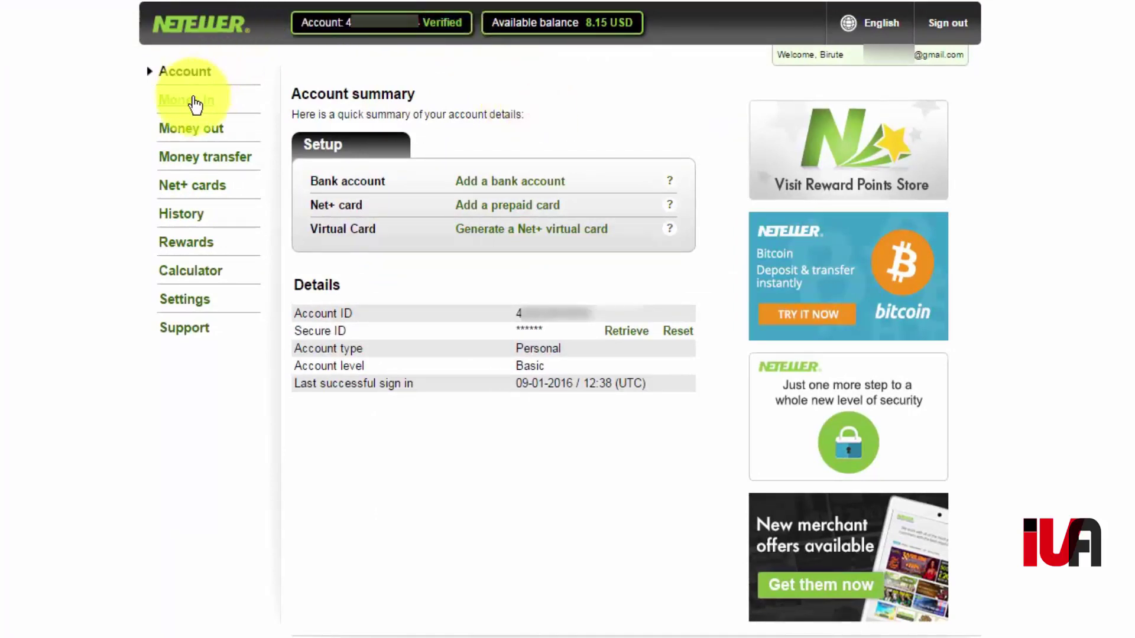
click(189, 109)
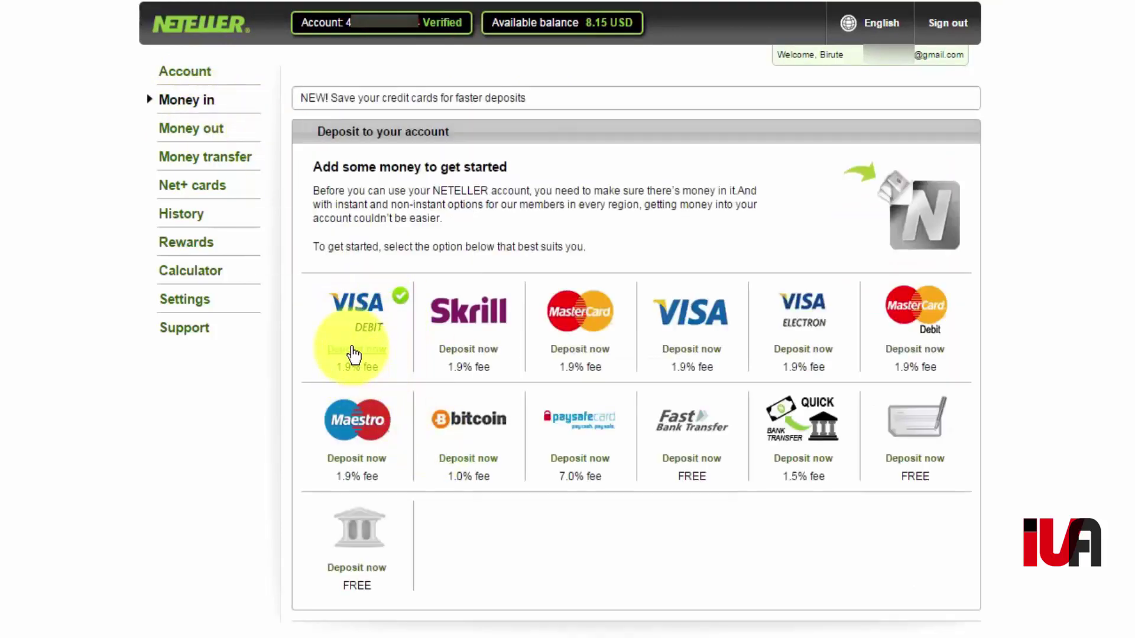
click(658, 379)
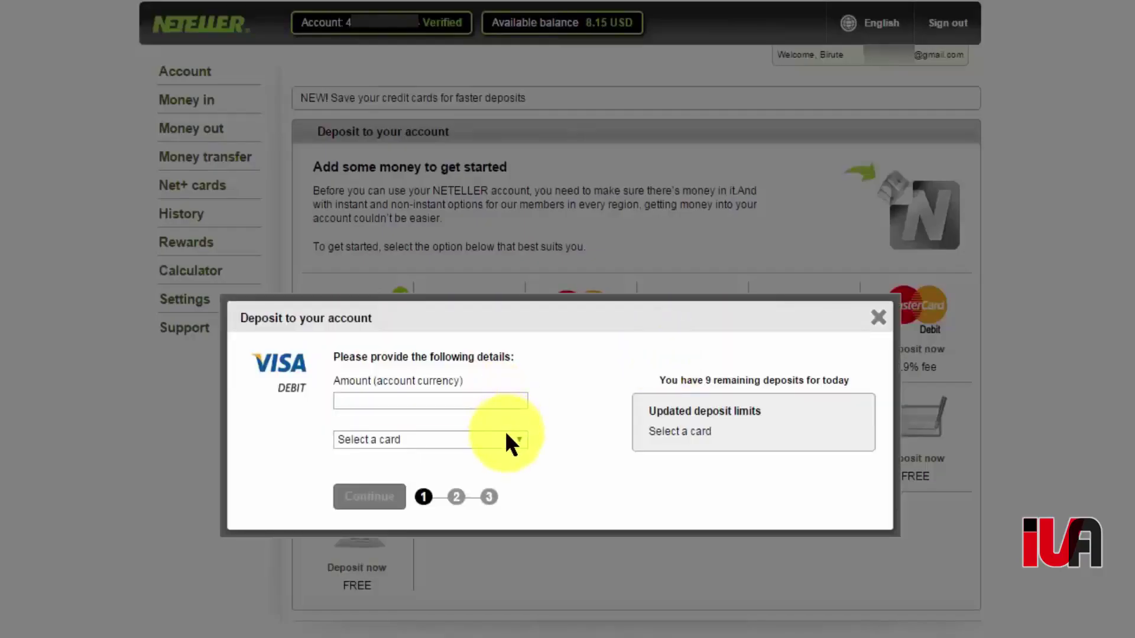
click(505, 432)
click(502, 469)
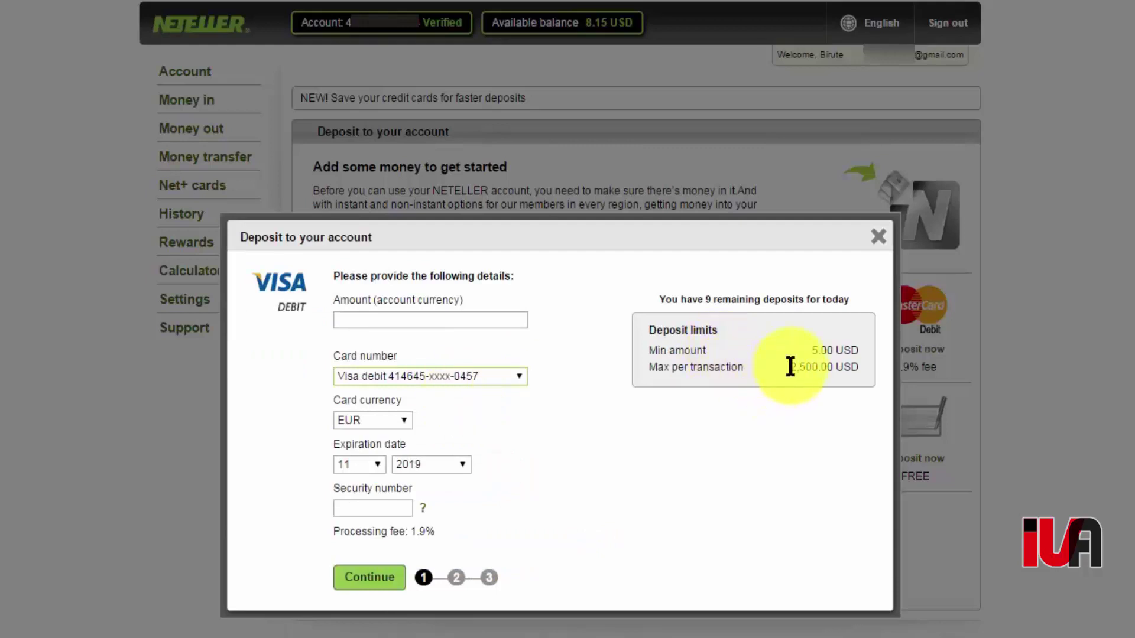
drag(797, 365, 834, 369)
click(780, 371)
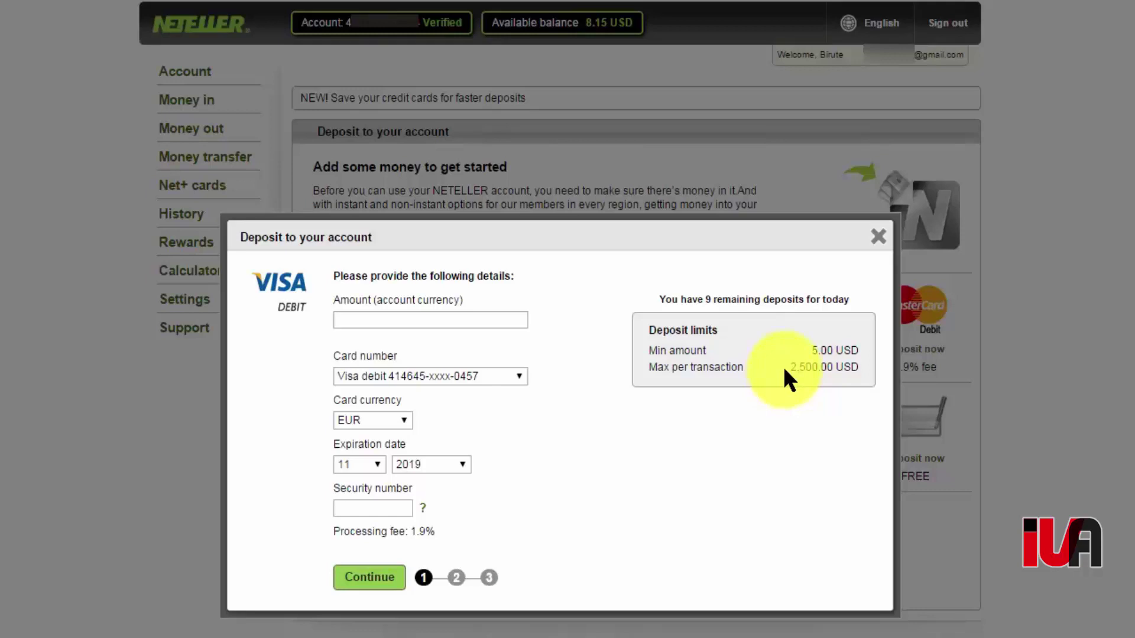
drag(784, 367, 839, 372)
click(839, 404)
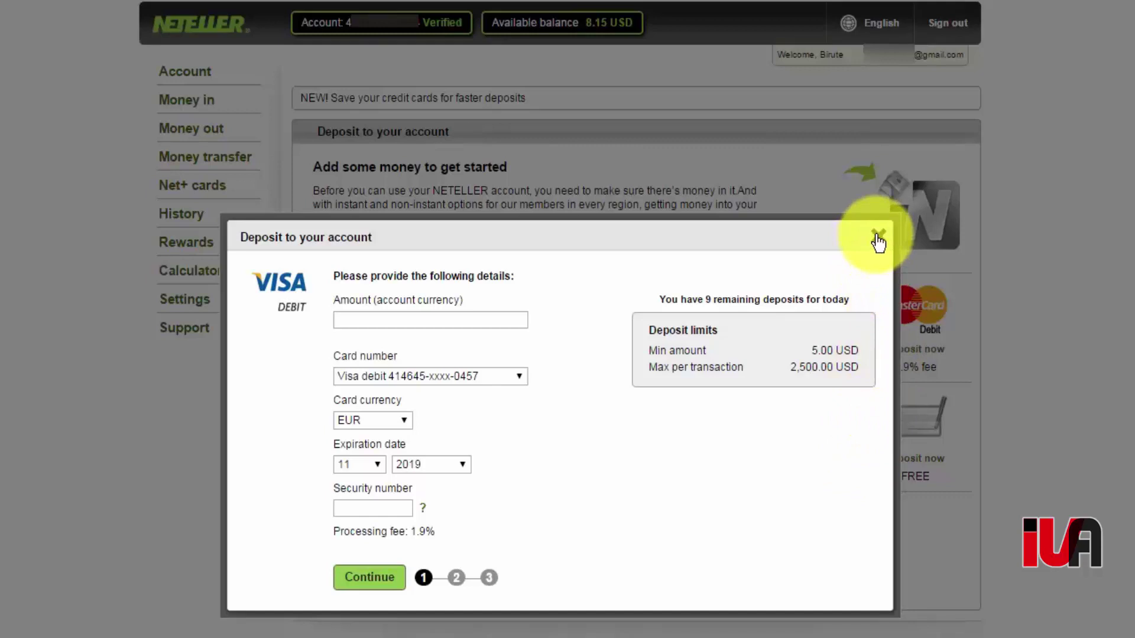
click(878, 237)
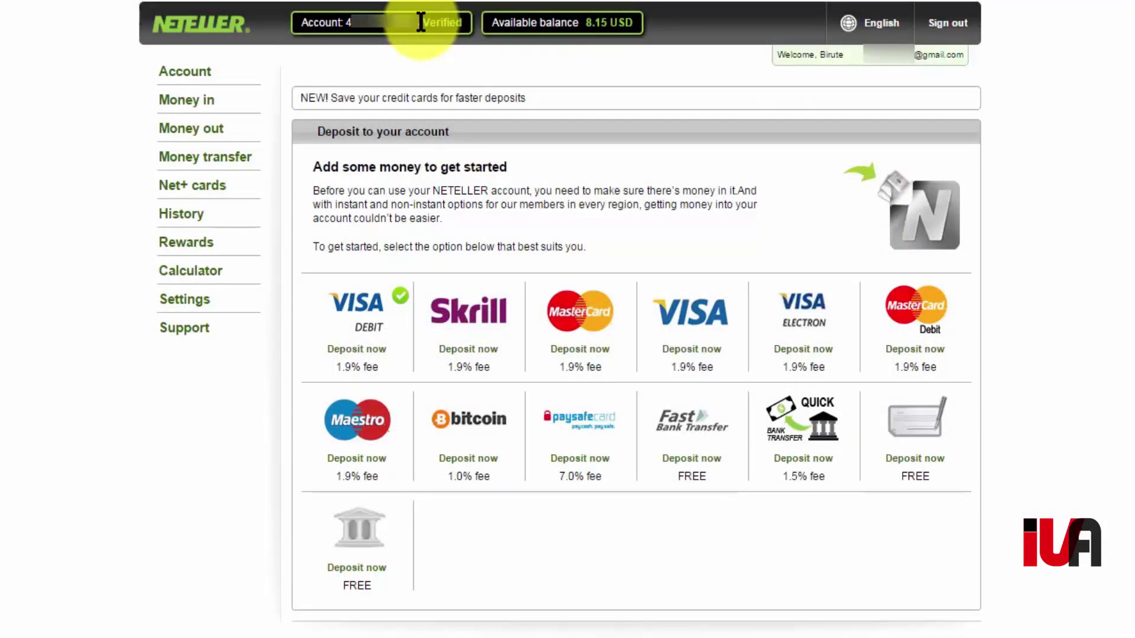
drag(420, 22, 465, 26)
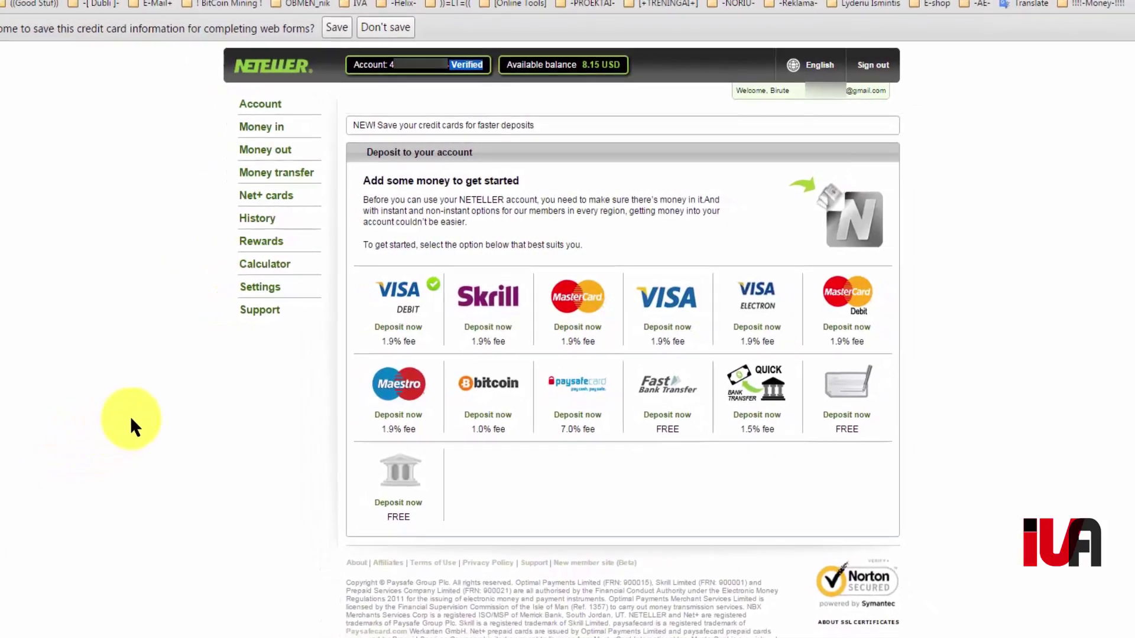
click(217, 518)
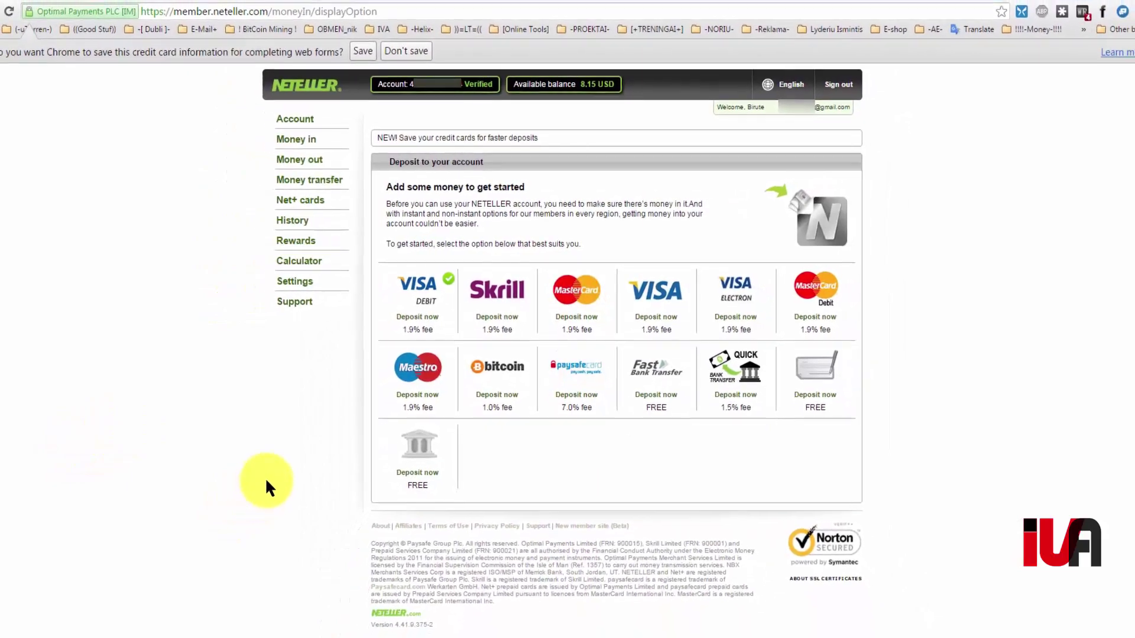